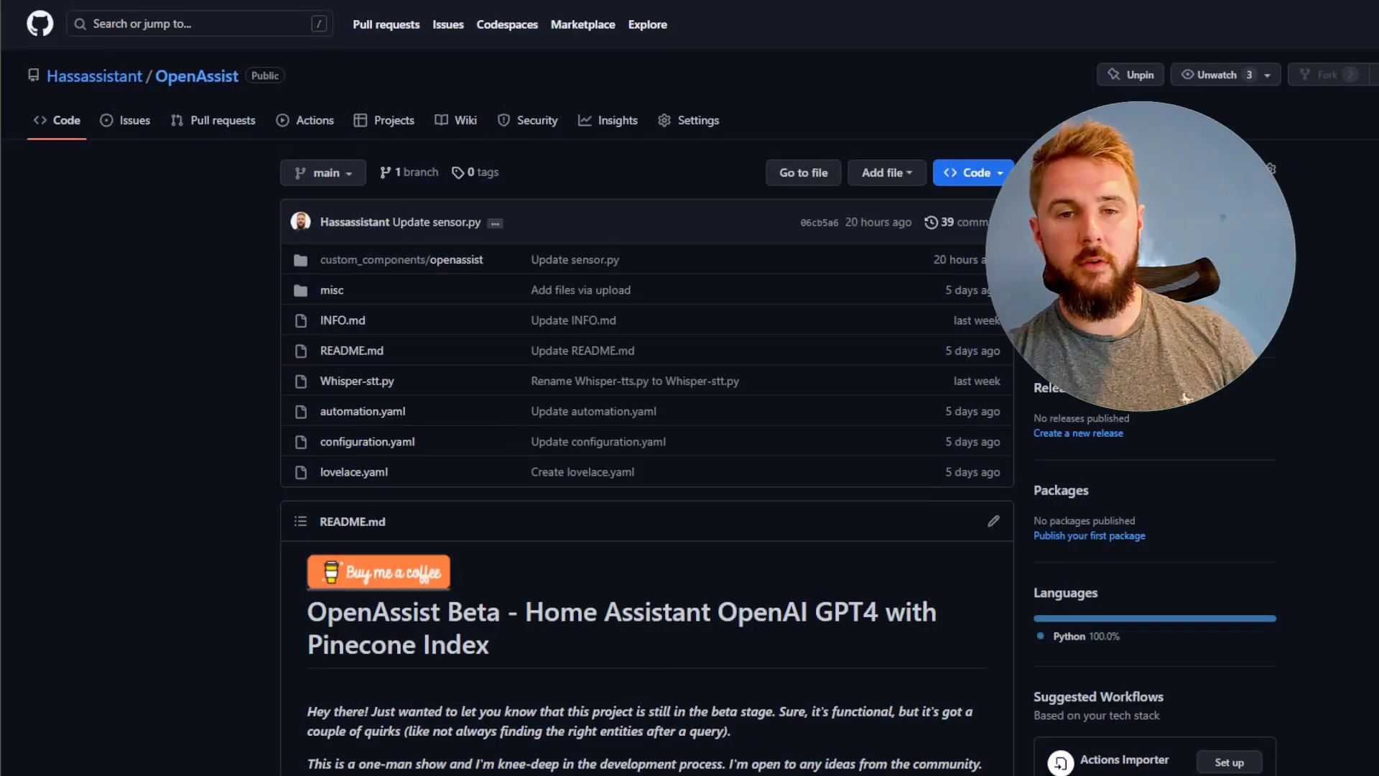
- Scroll the OpenAssist README down to the Lovelace card YAML and How to use section
scroll(1185, 397, down, 1)
scroll(1185, 397, down, 3)
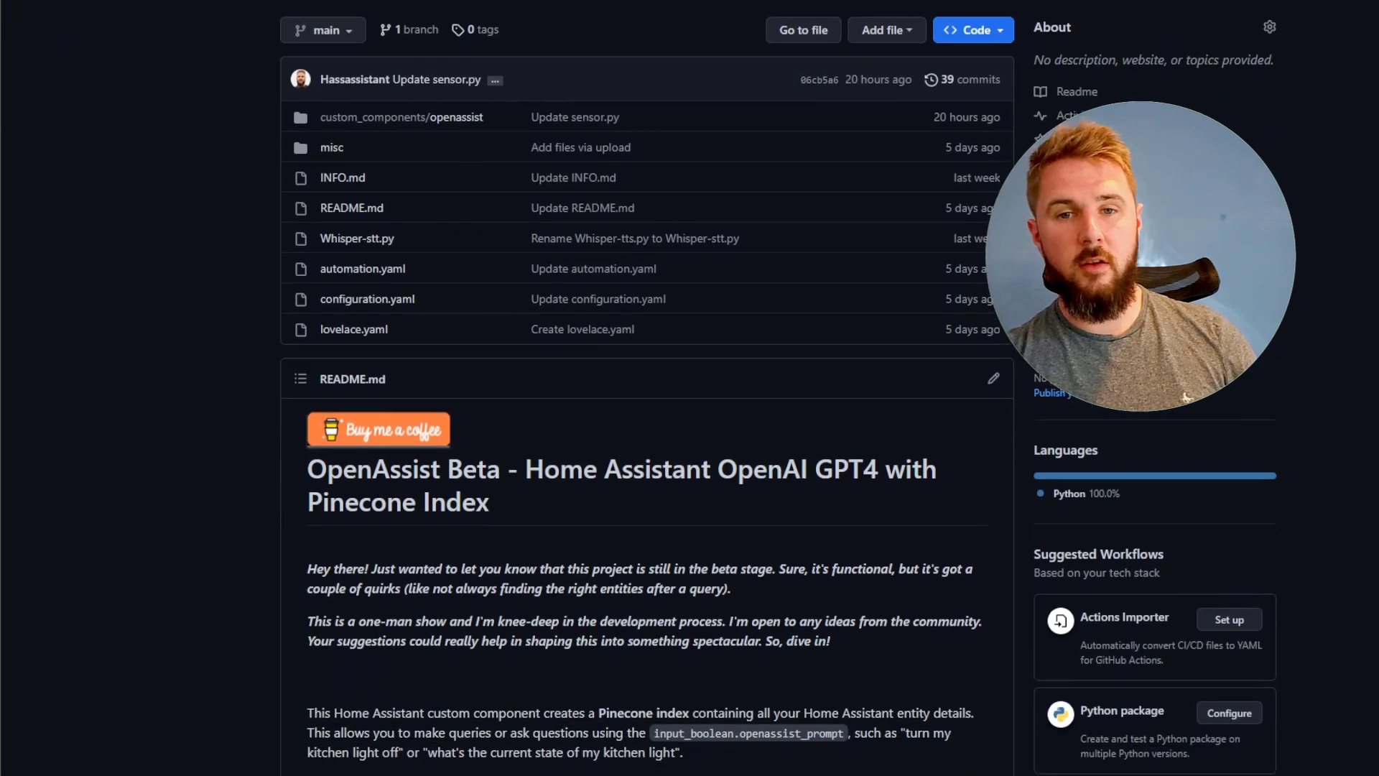
scroll(1187, 398, down, 3)
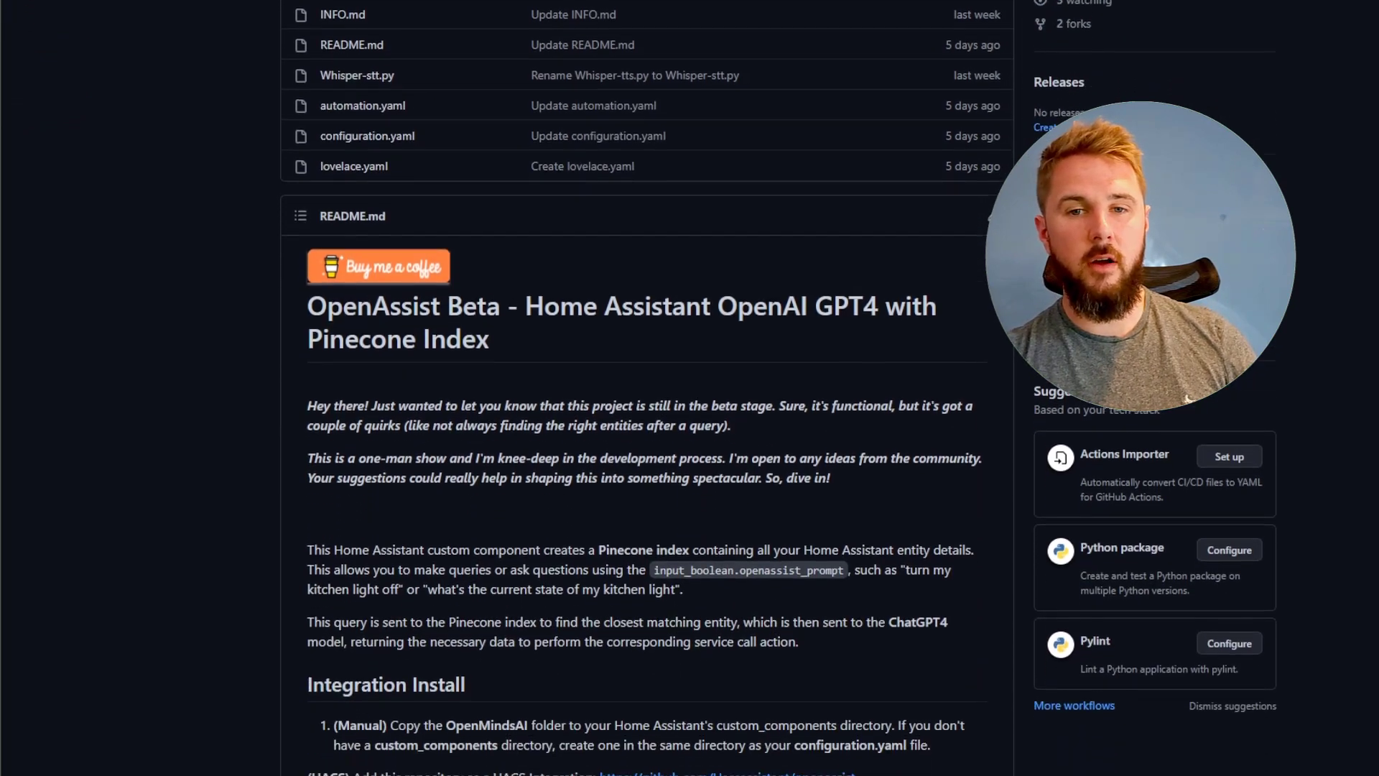
scroll(1187, 398, down, 3)
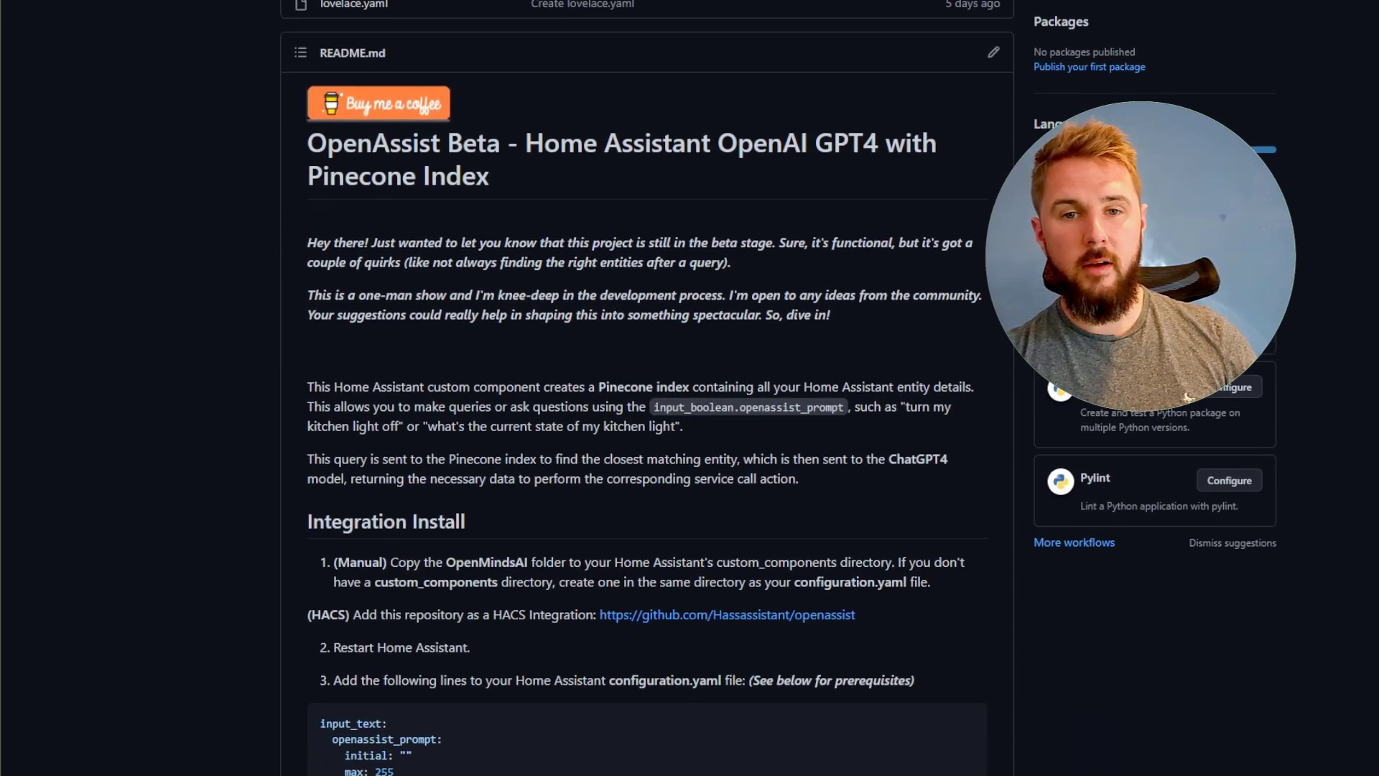
scroll(1186, 397, down, 3)
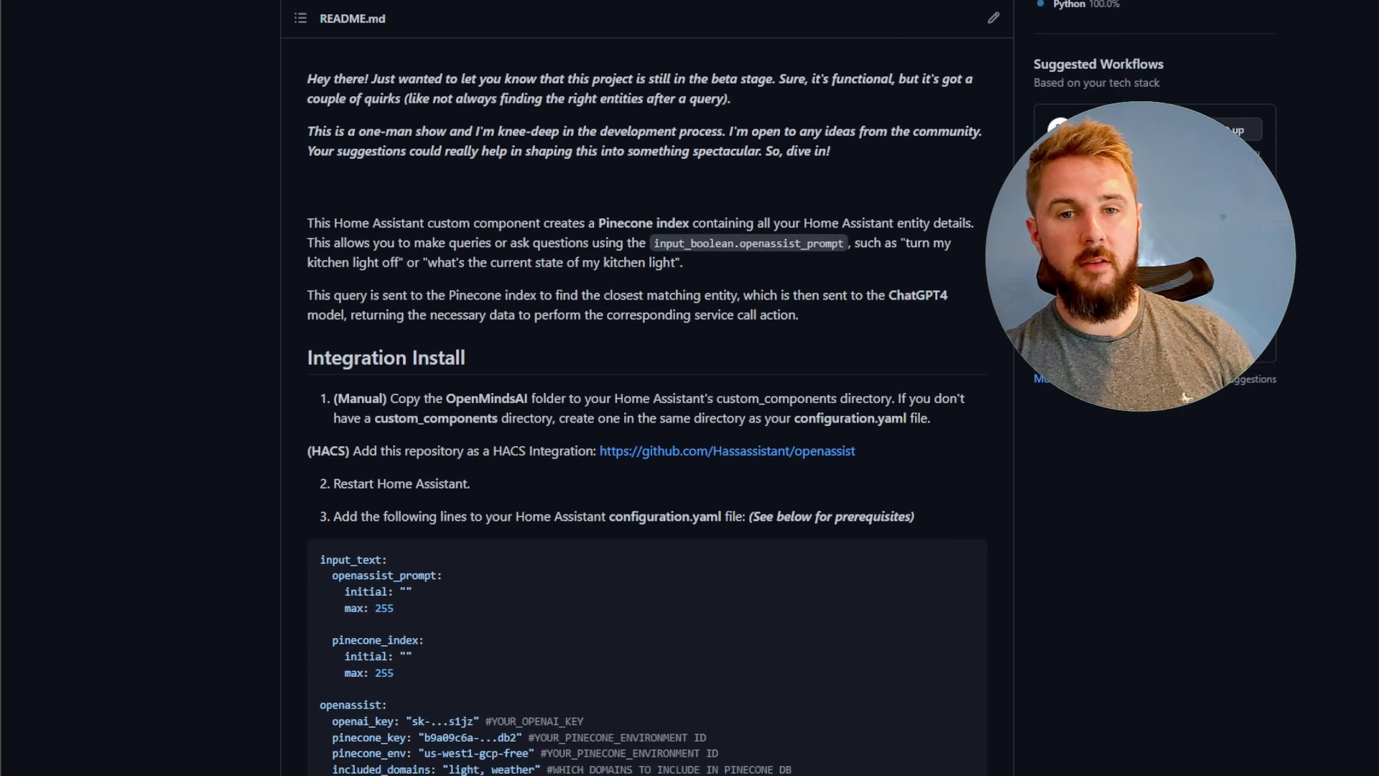
scroll(1189, 397, down, 3)
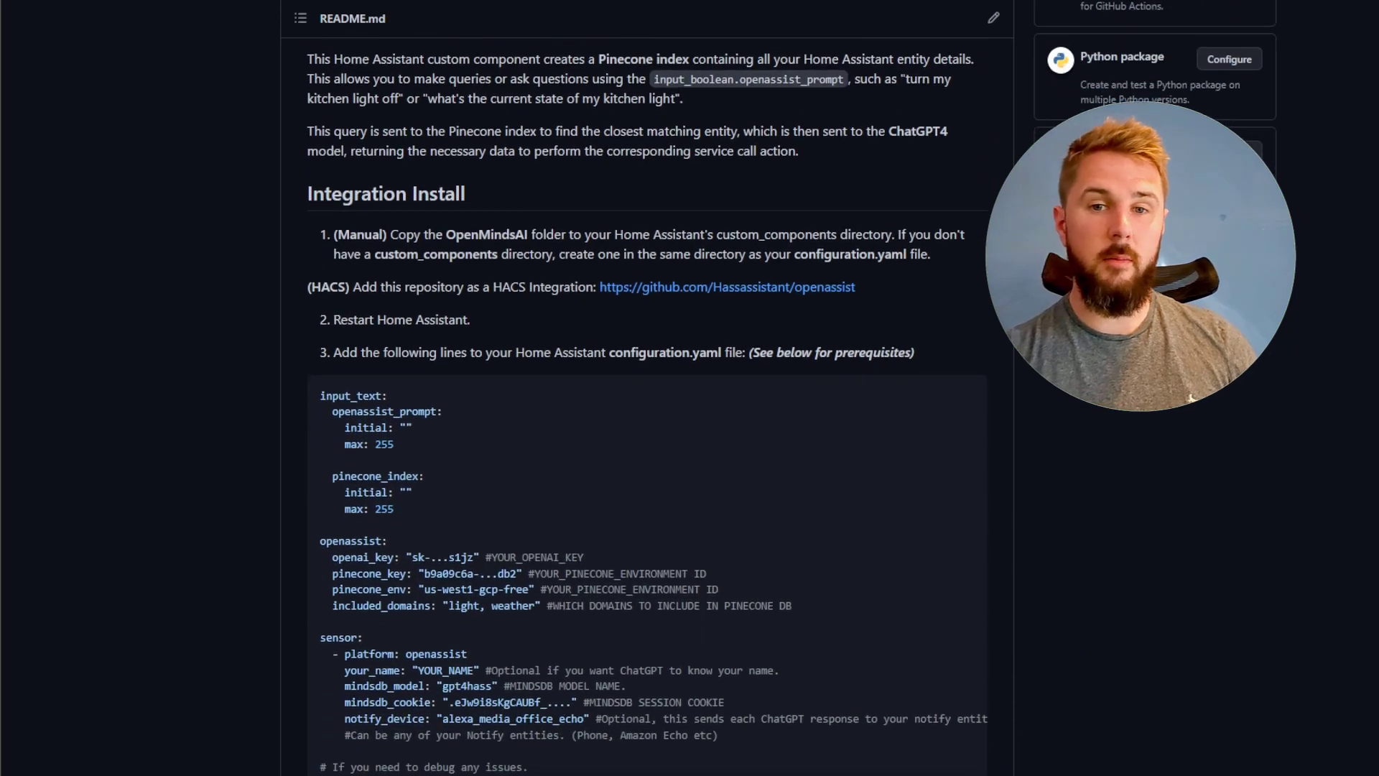
scroll(1189, 396, down, 3)
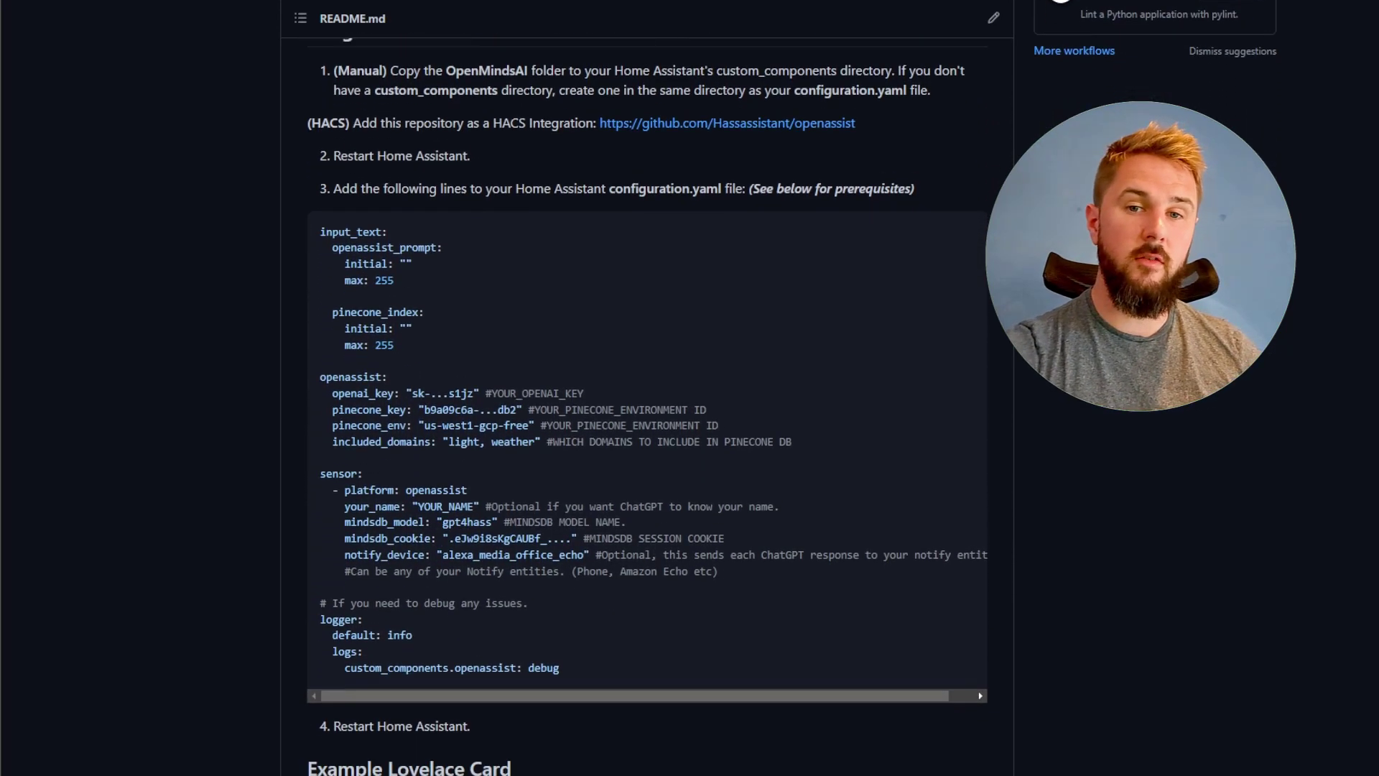
scroll(1189, 397, down, 3)
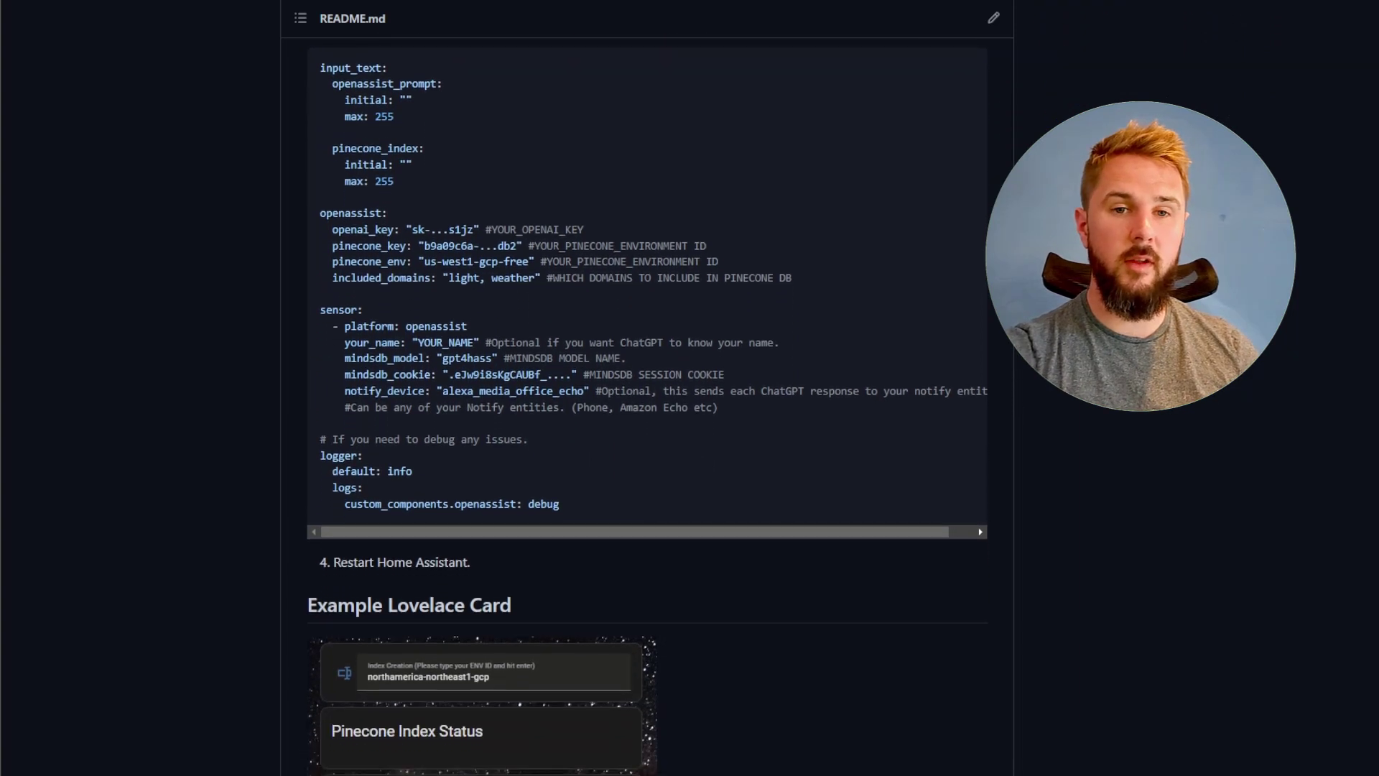
scroll(1189, 397, down, 3)
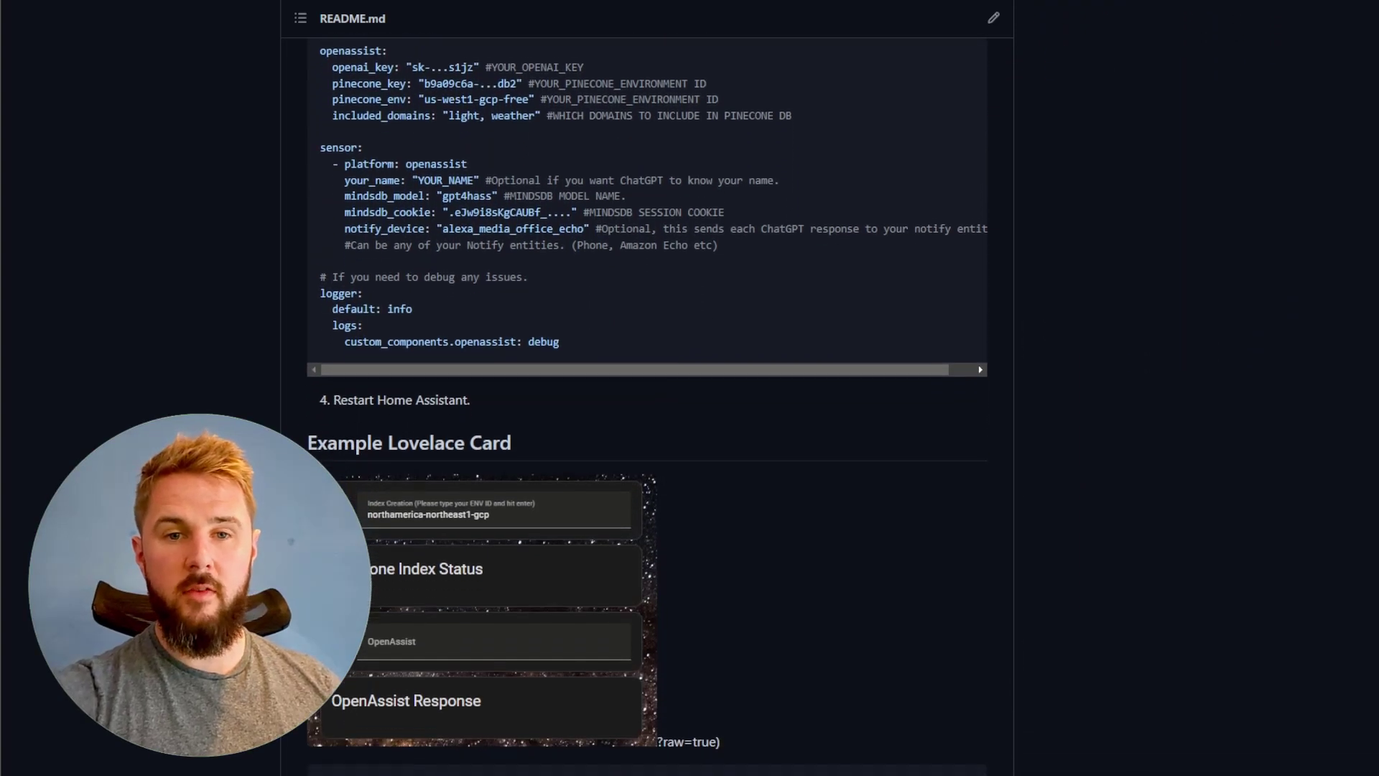
scroll(646, 397, down, 3)
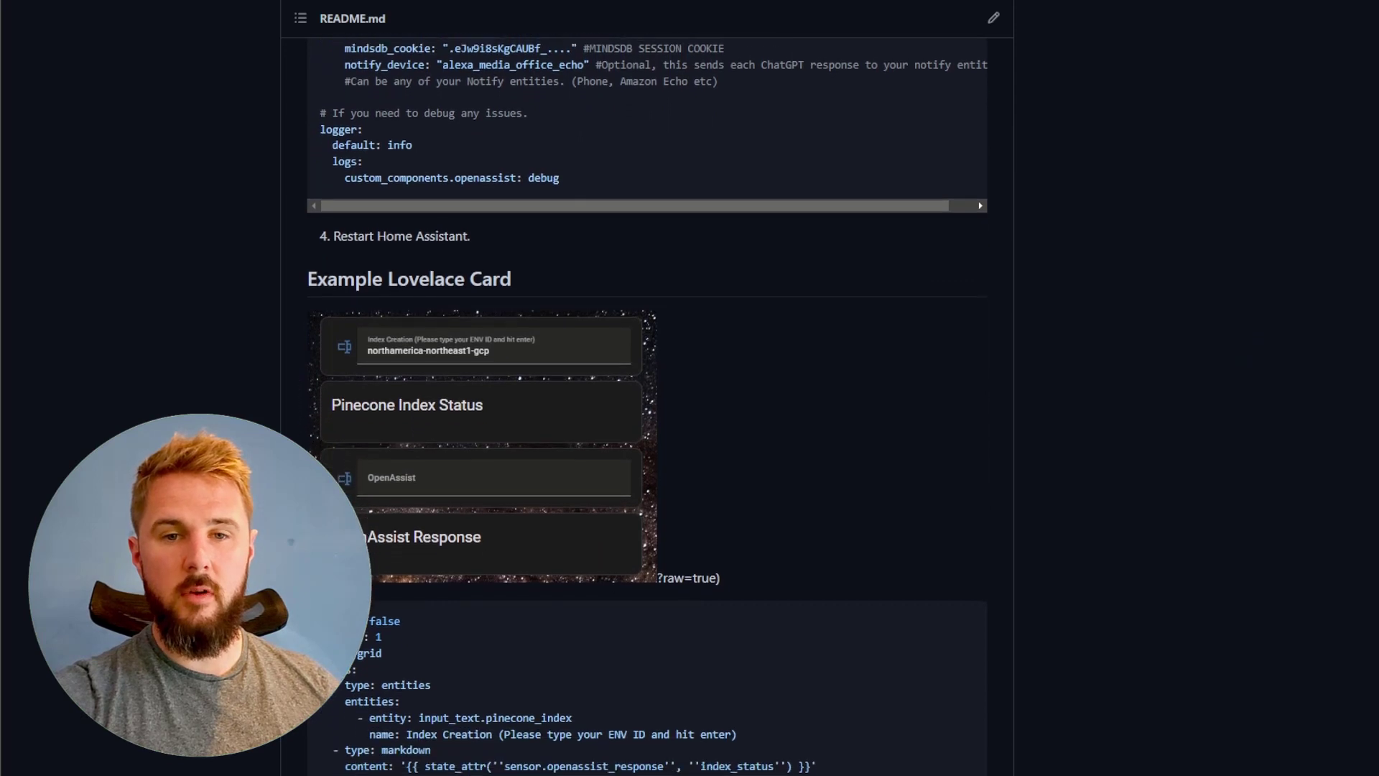
scroll(647, 396, down, 3)
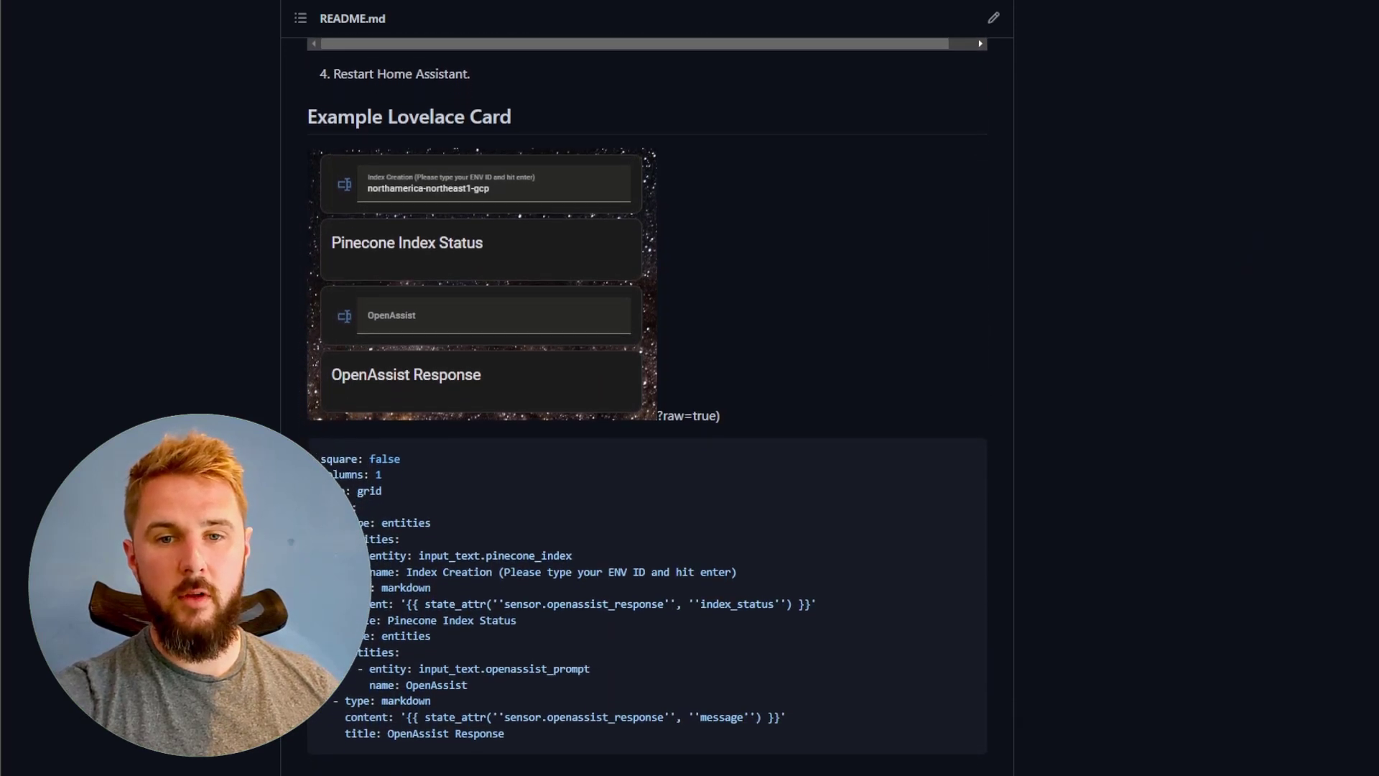
scroll(647, 397, down, 3)
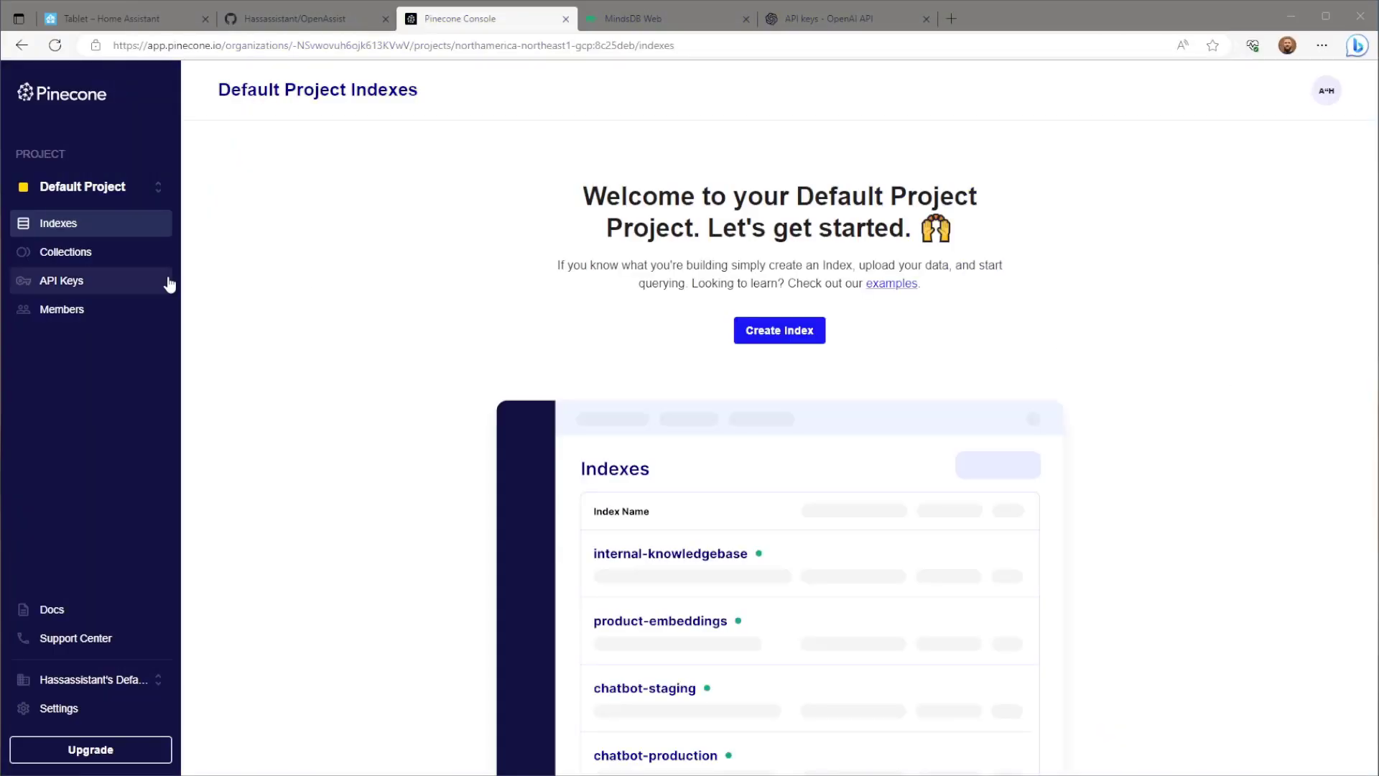
- Check the Pinecone API Keys page's environment northamerica-northeast1-gcp, then return to MindsDB
click(167, 284)
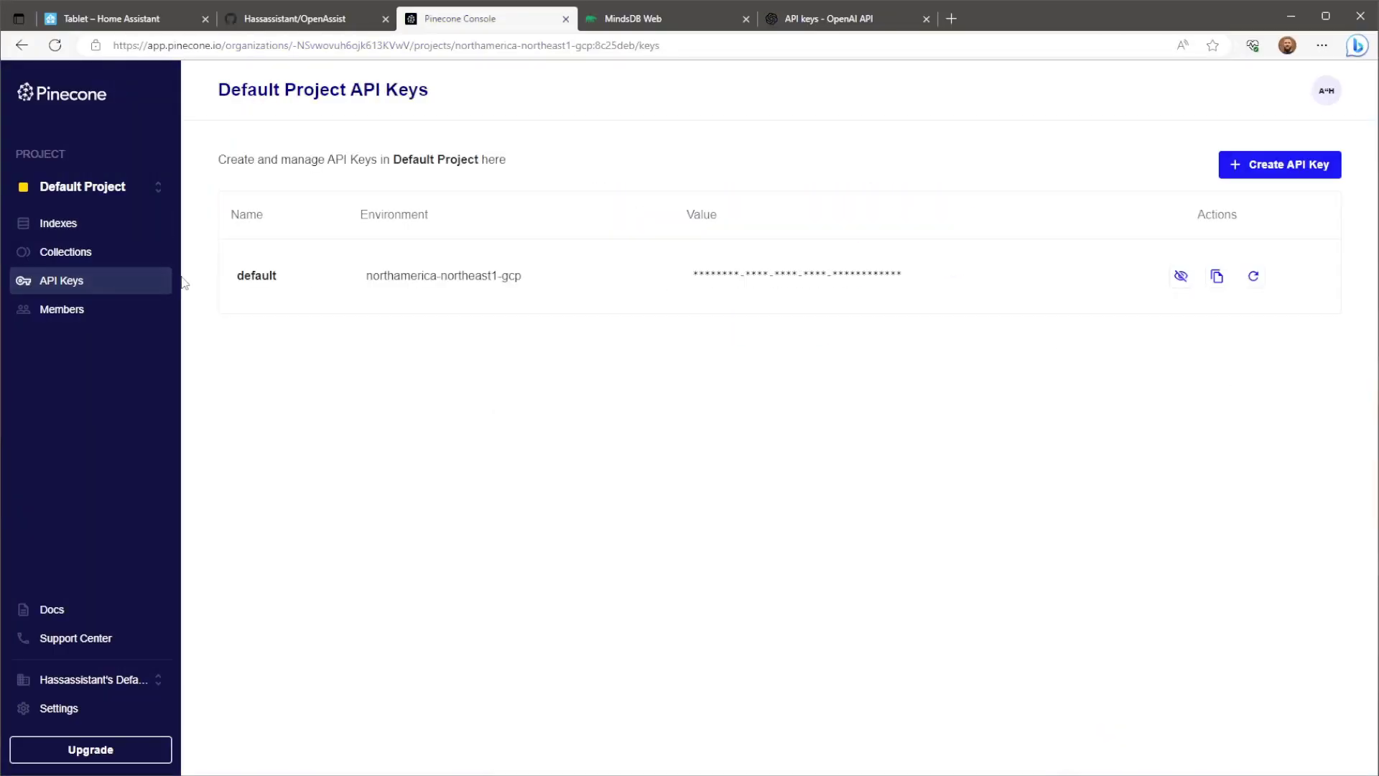
drag(523, 279, 365, 281)
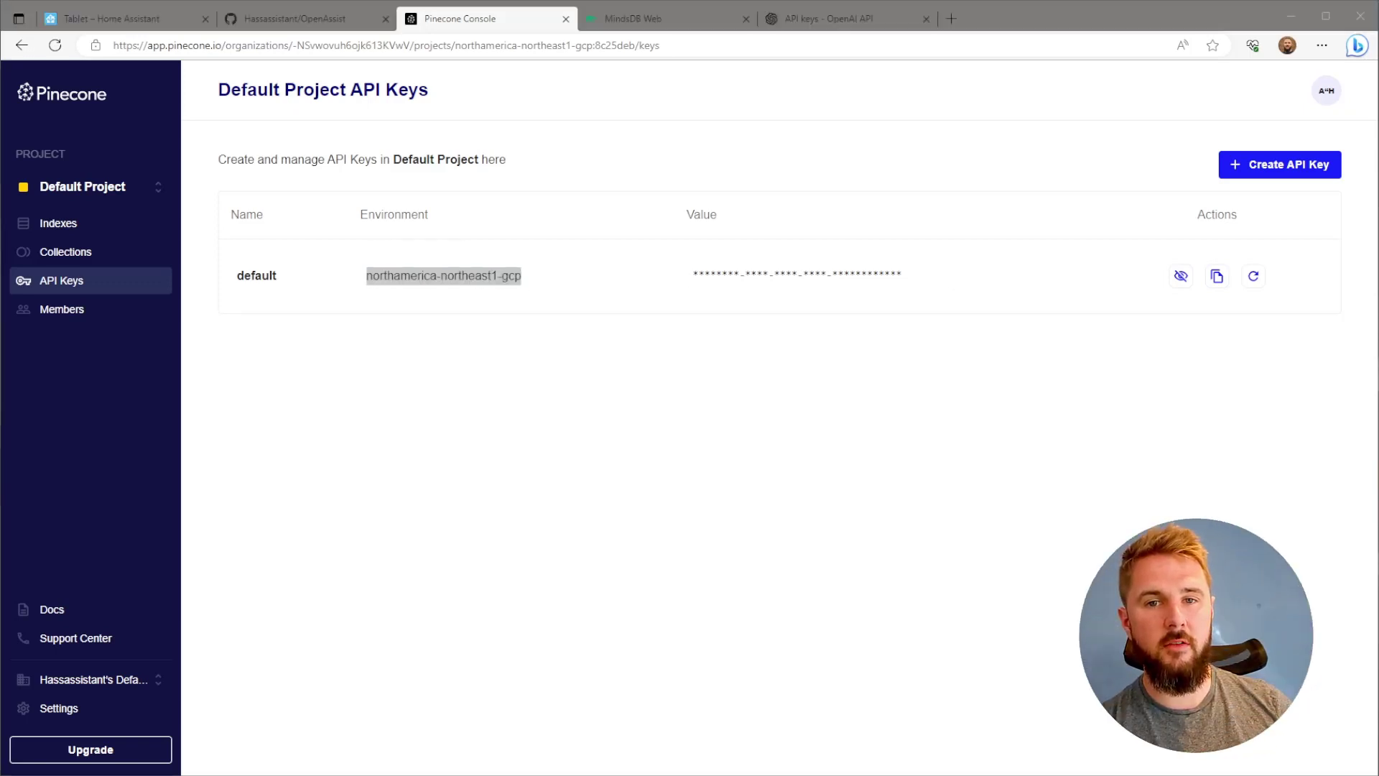
click(1234, 313)
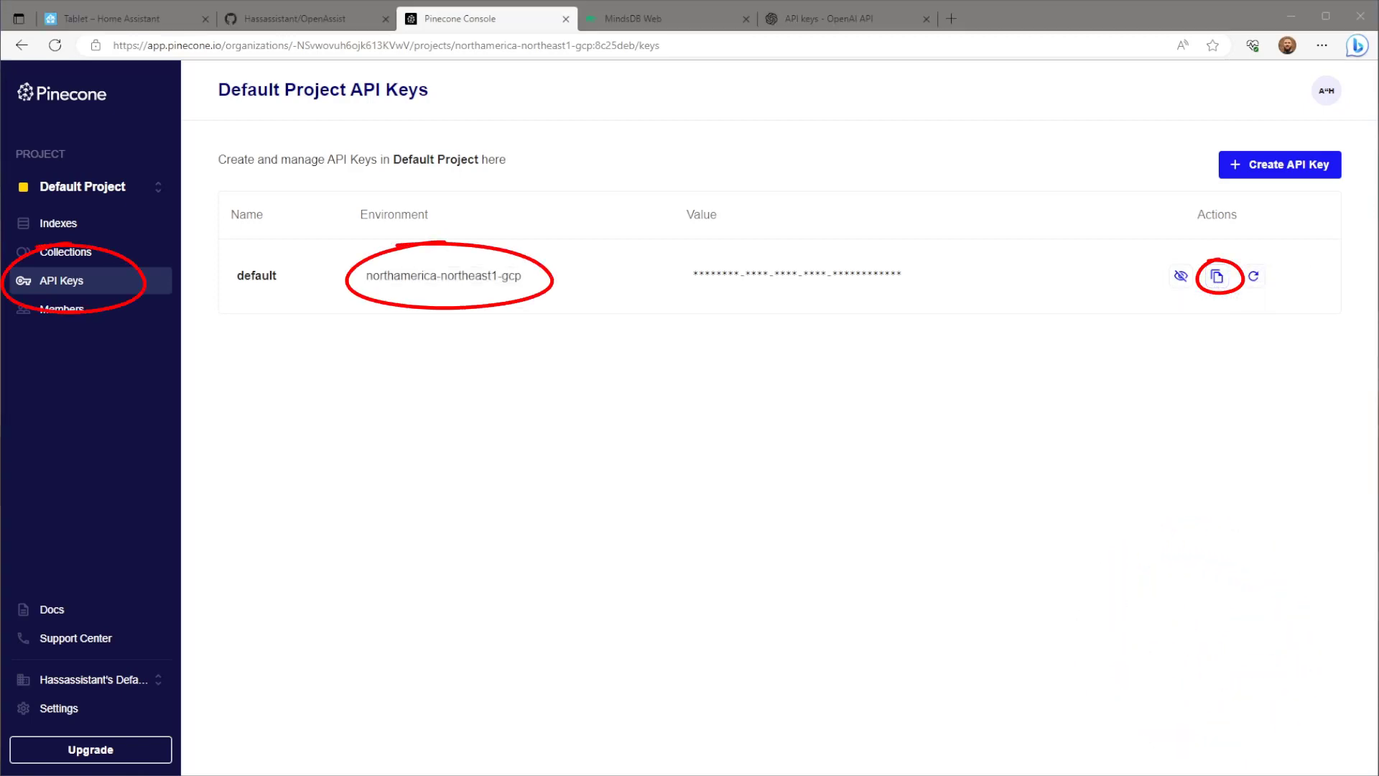
click(667, 15)
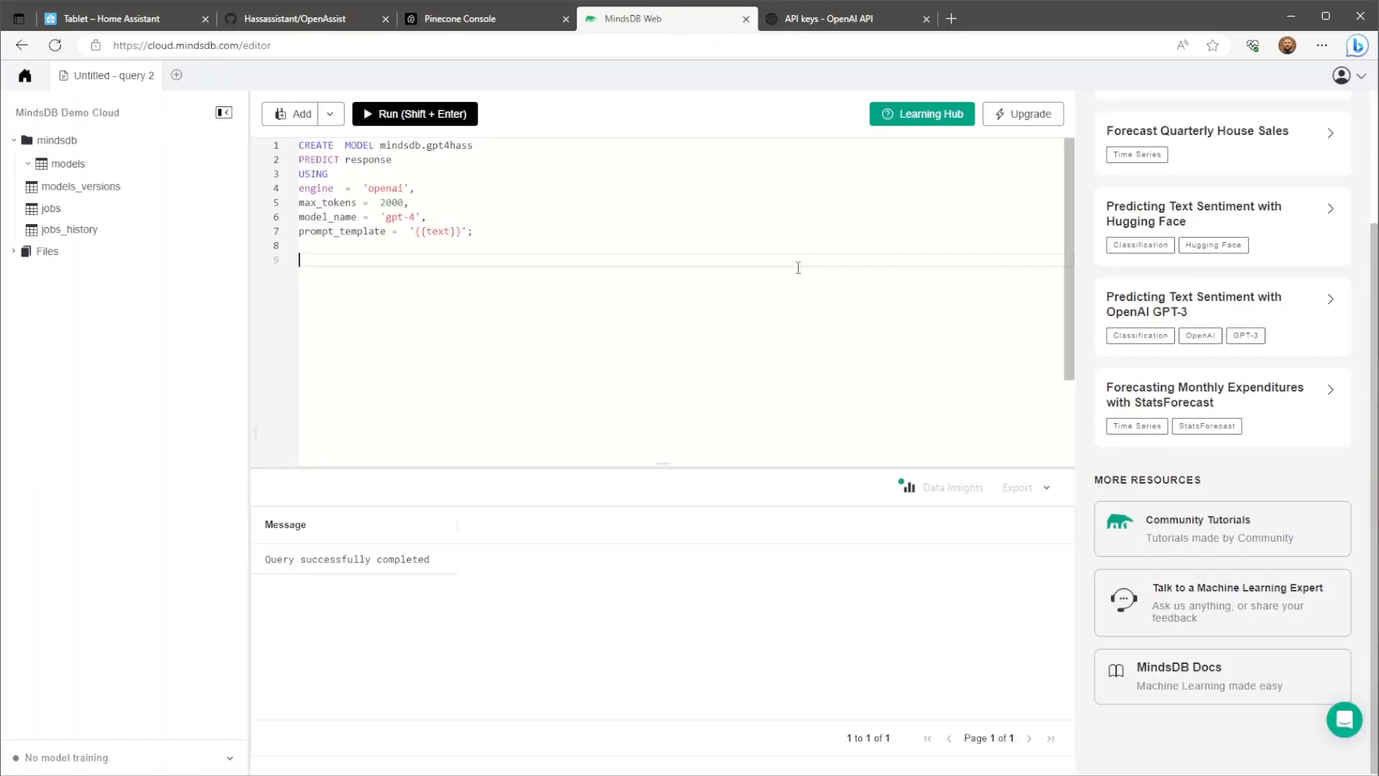
- Run the CREATE MODEL query for gpt4hass and confirm it appears under models
click(492, 231)
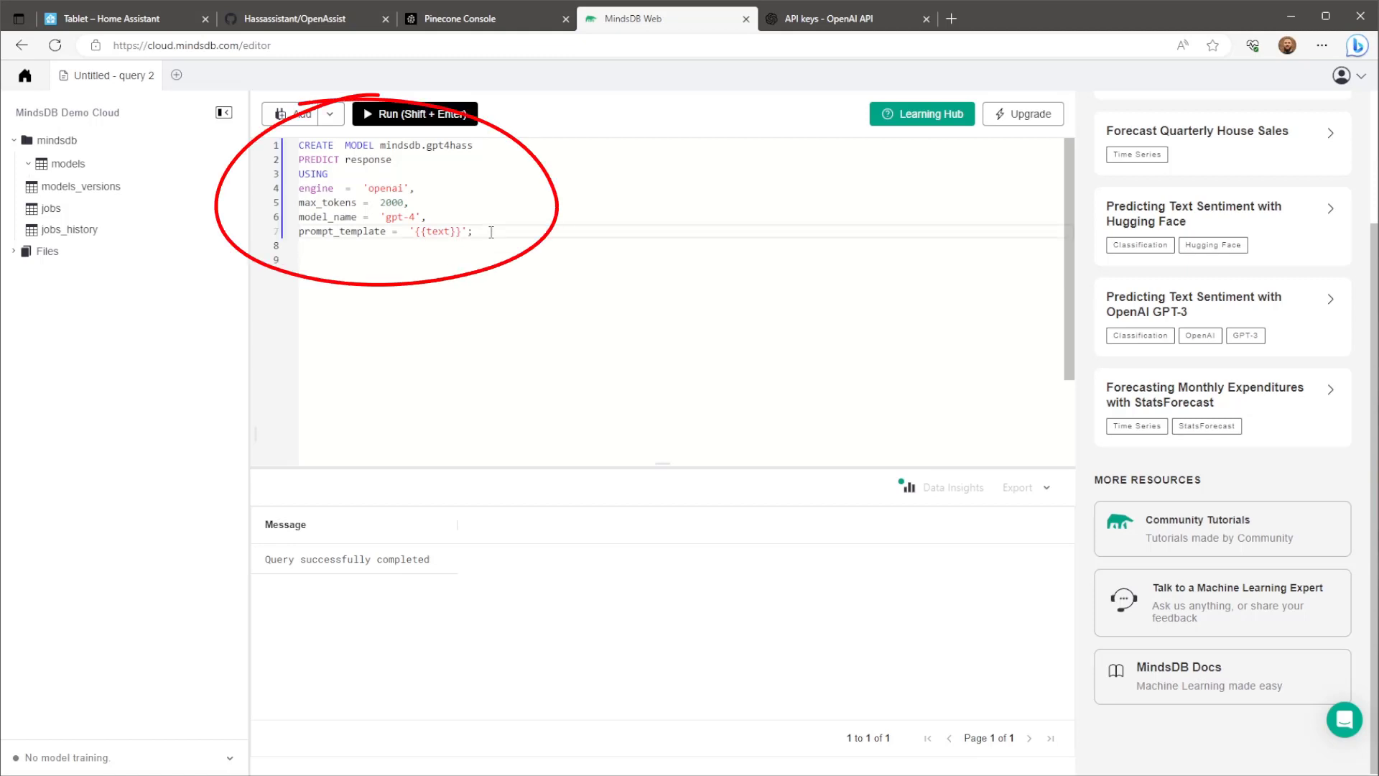
drag(491, 231, 297, 143)
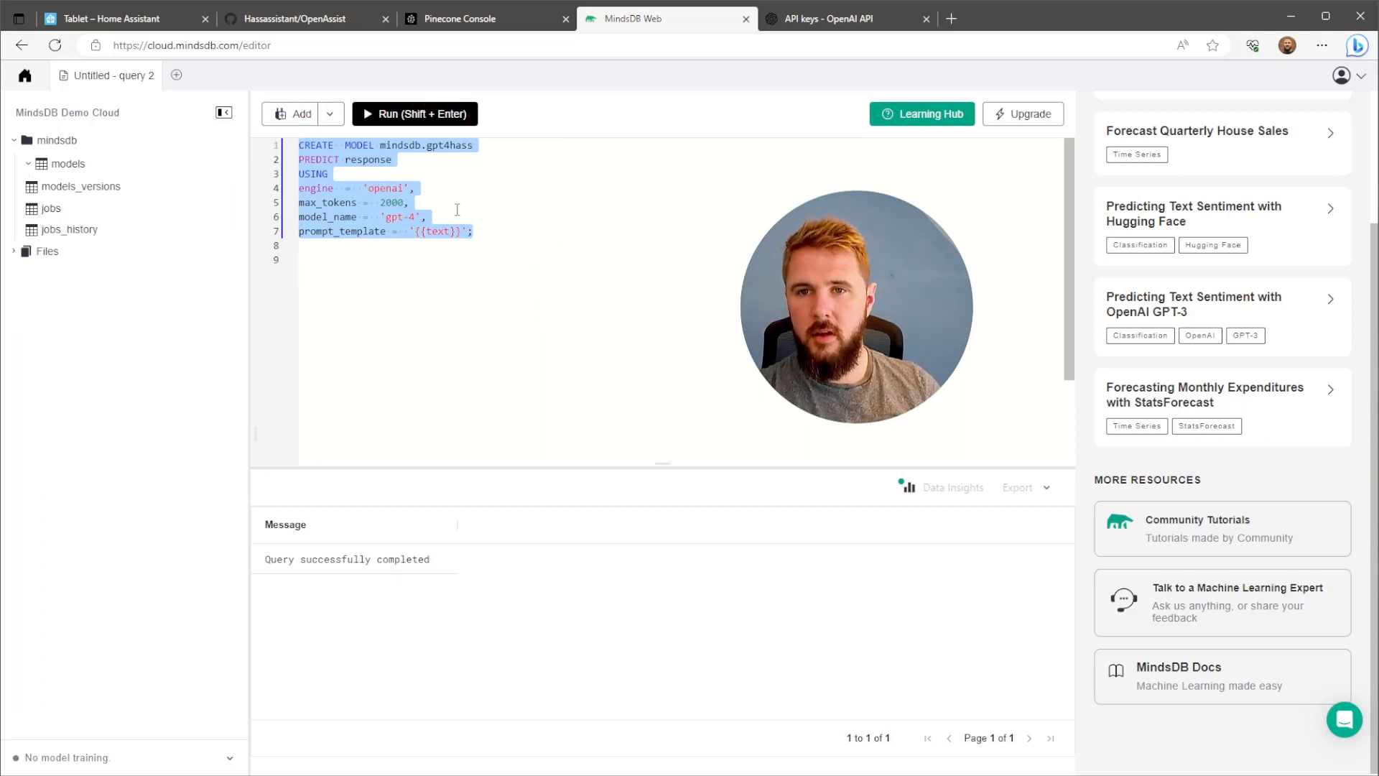
click(451, 115)
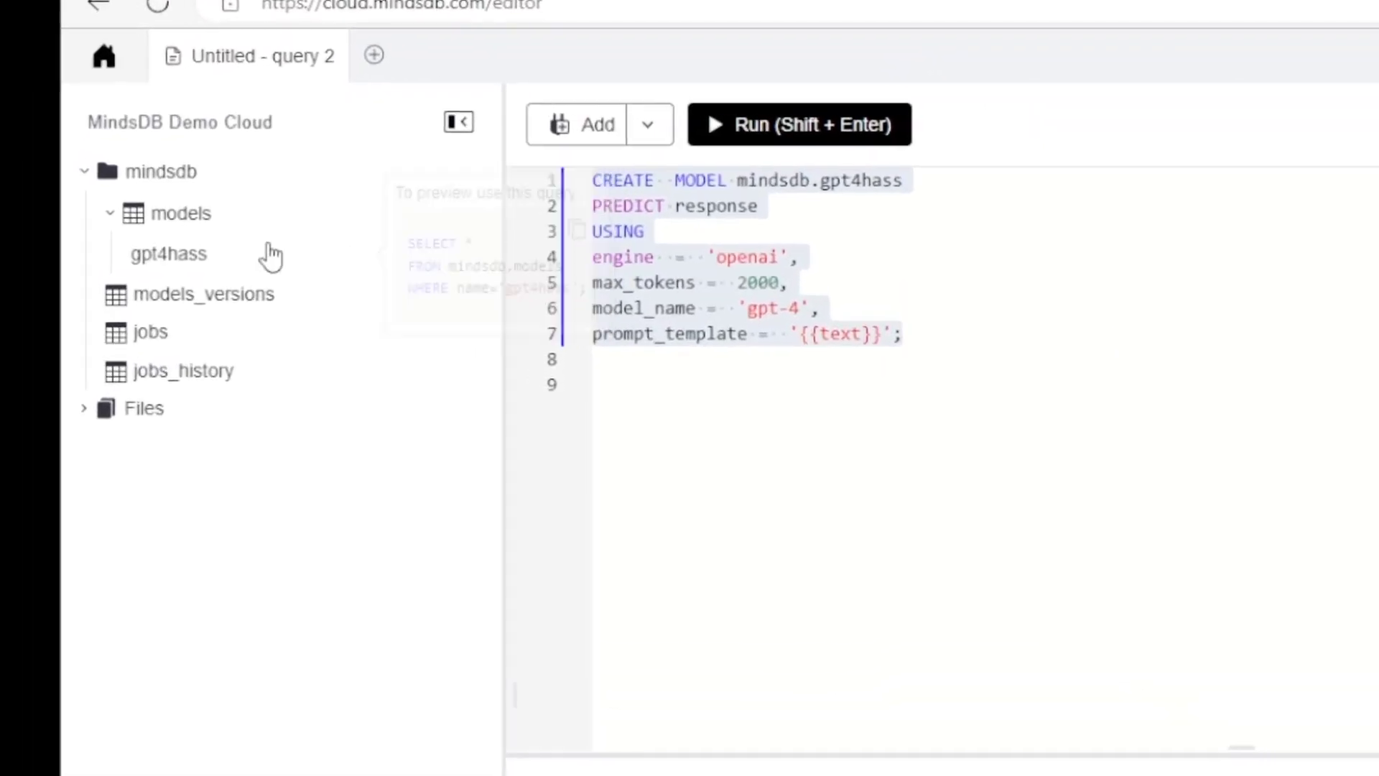
mouse_move(221, 261)
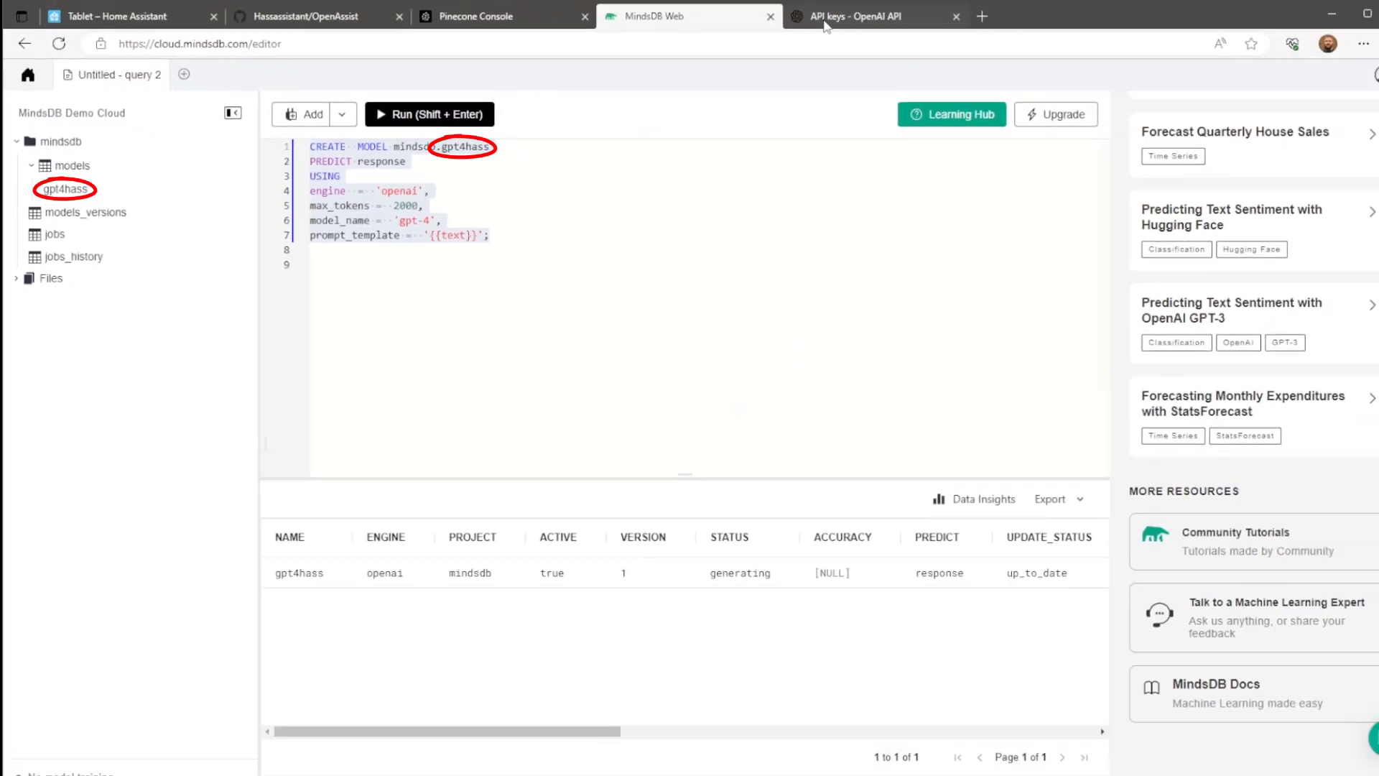
- Create an OpenAI secret key named 'Open Assist' and copy it
click(826, 22)
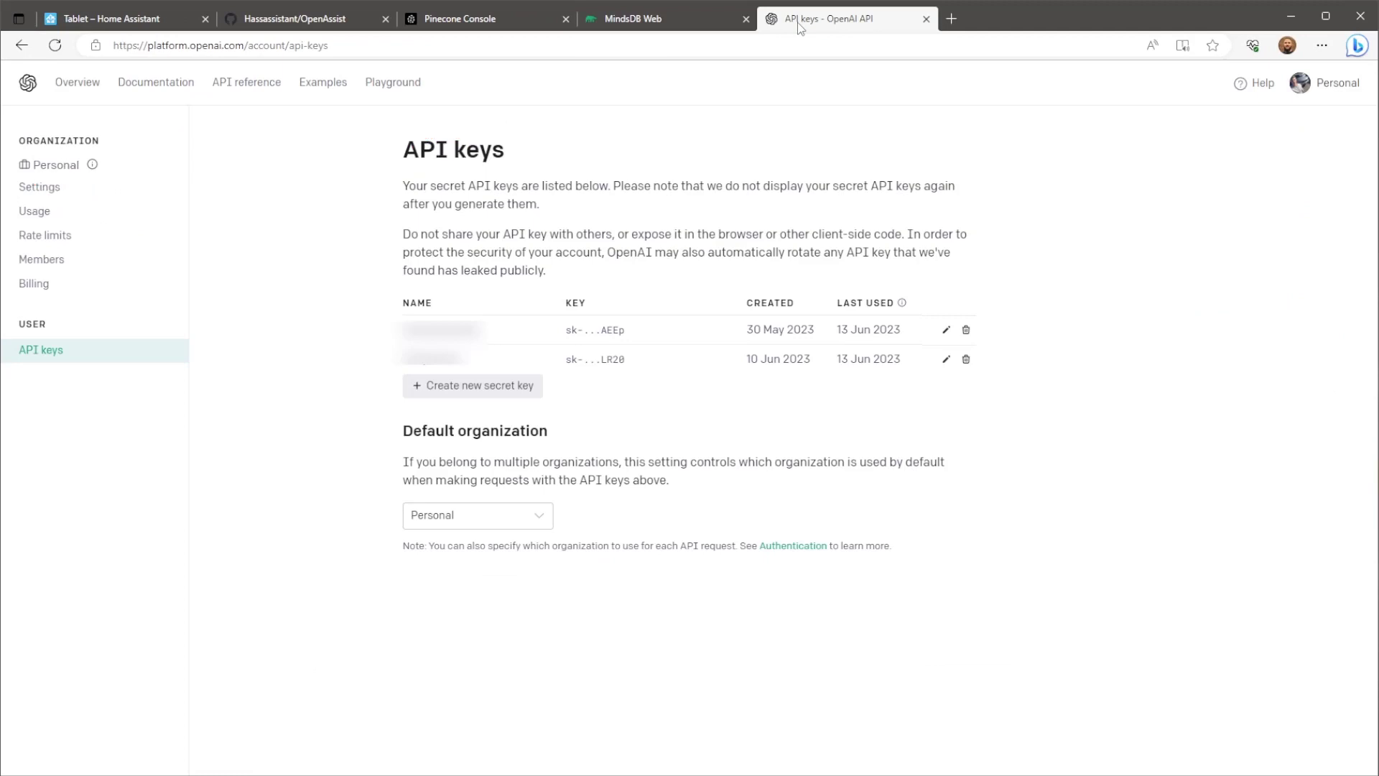
click(1322, 93)
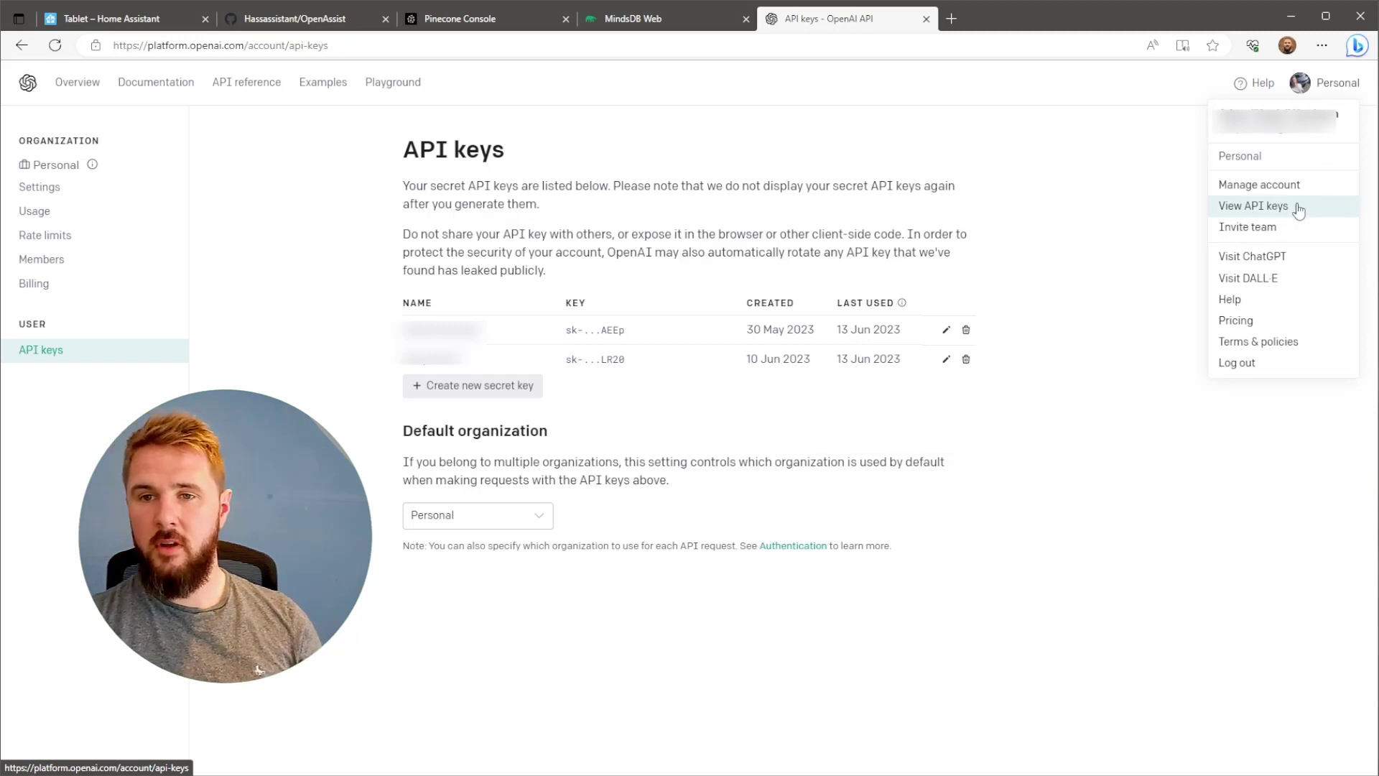
click(1117, 237)
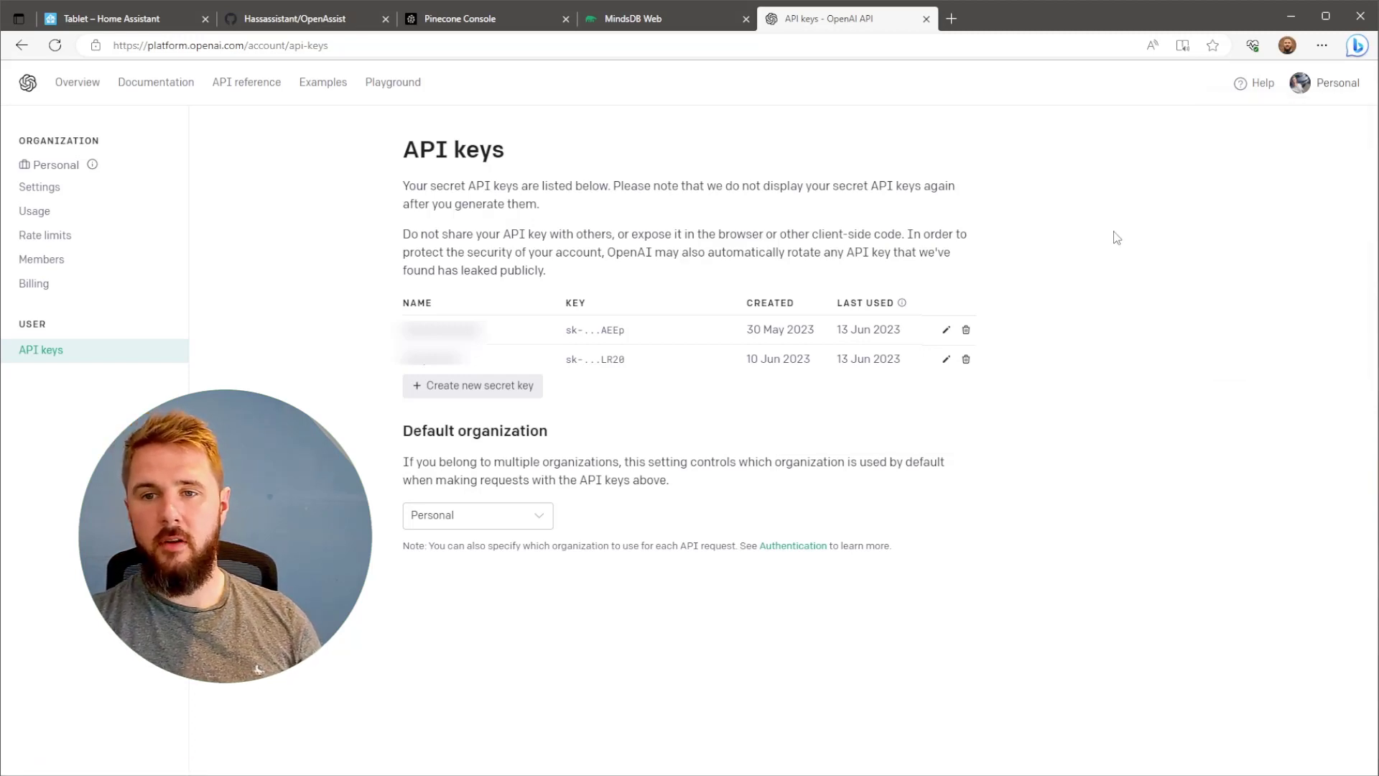
click(480, 388)
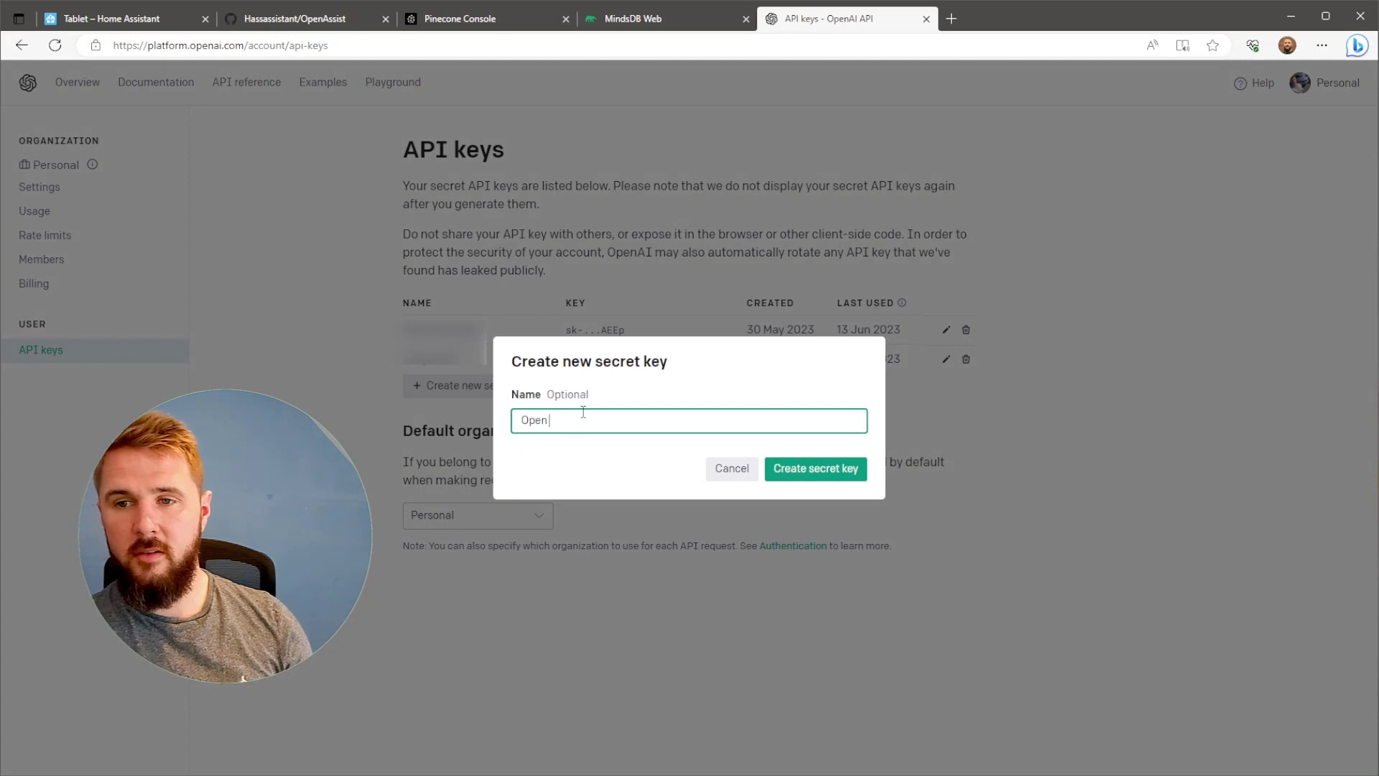
click(827, 475)
click(855, 480)
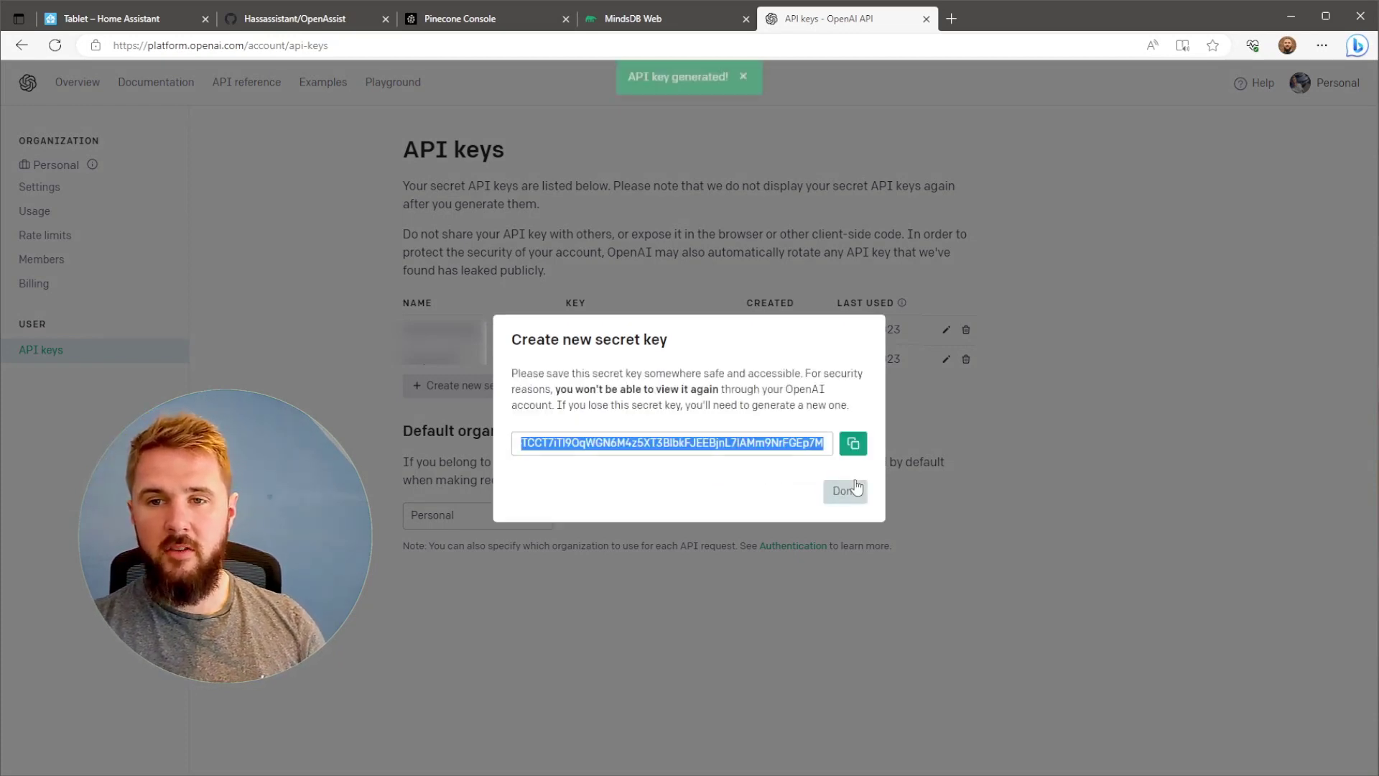
click(853, 444)
click(854, 444)
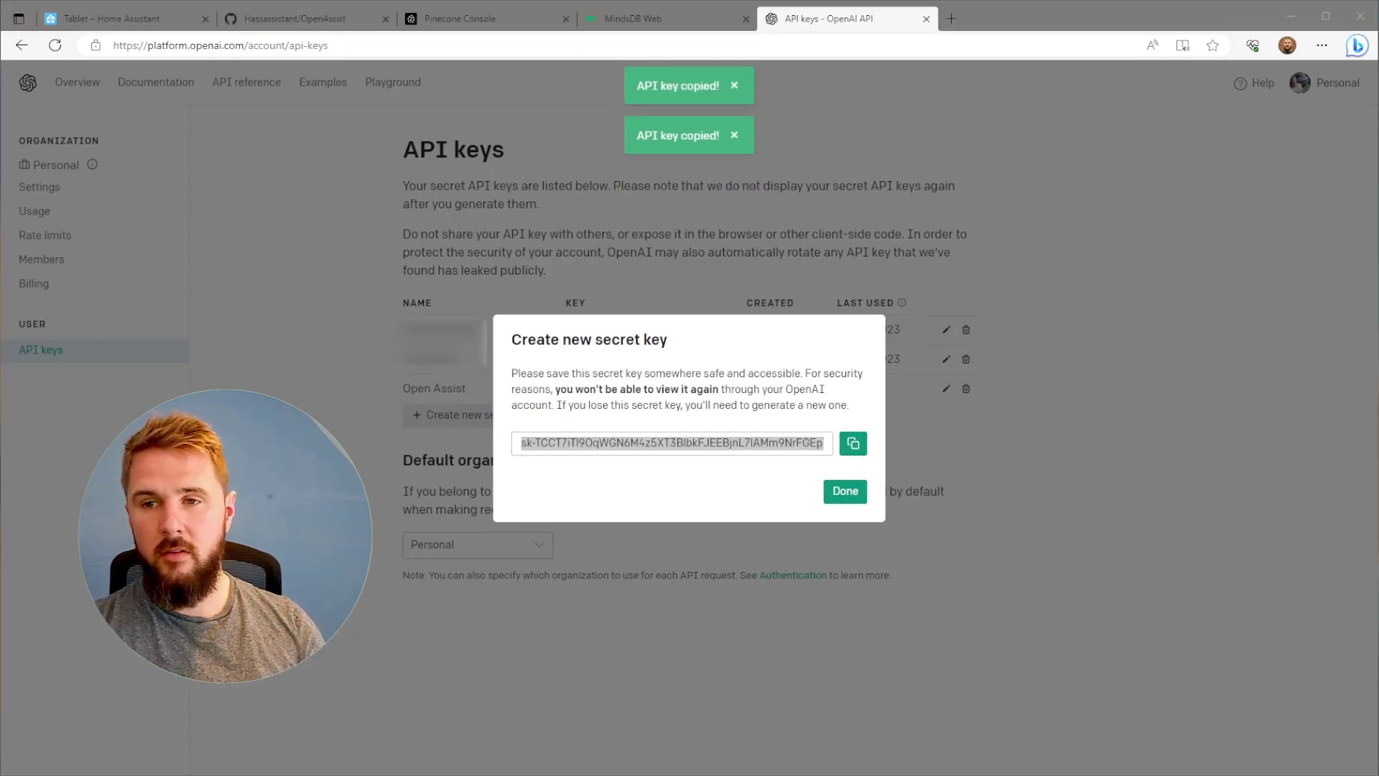
click(845, 491)
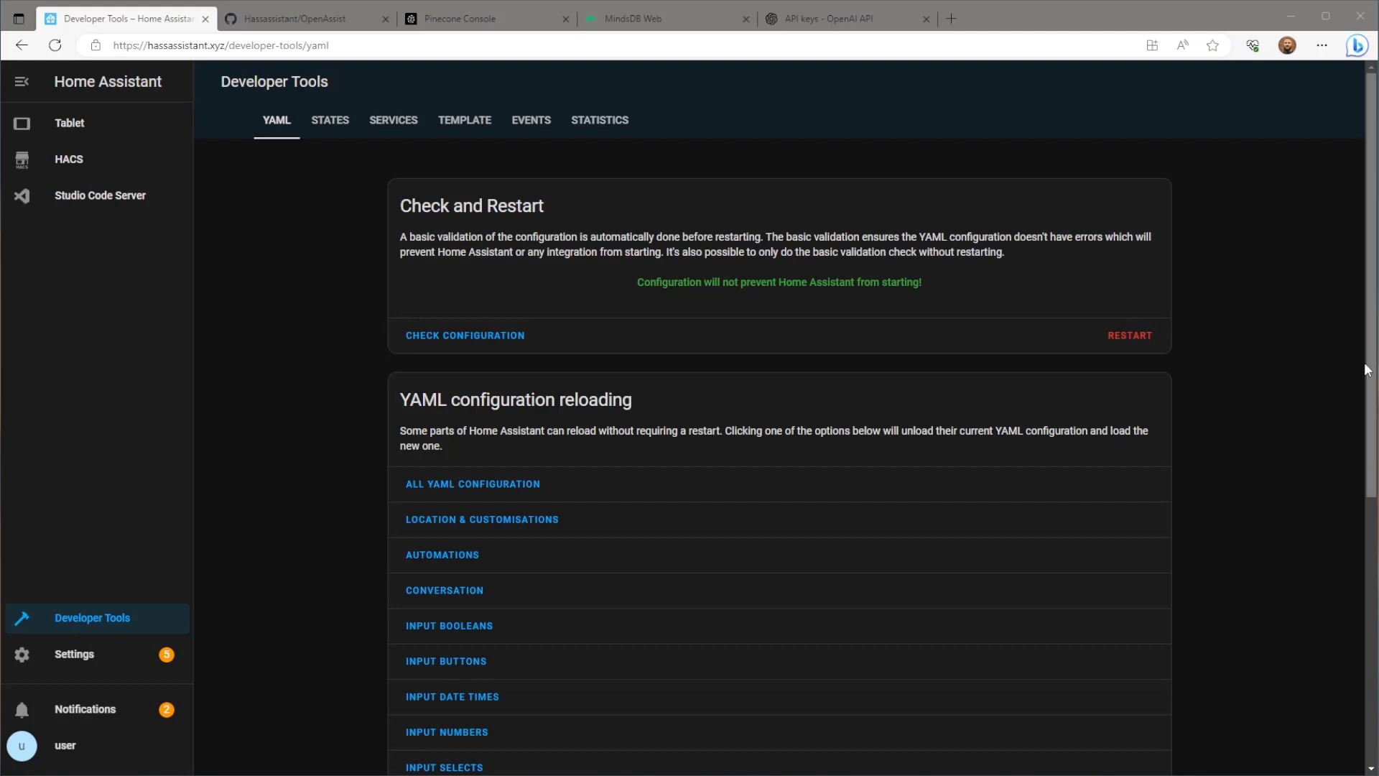
- Add the openassist GitHub URL to HACS custom repositories with category Integration
click(119, 171)
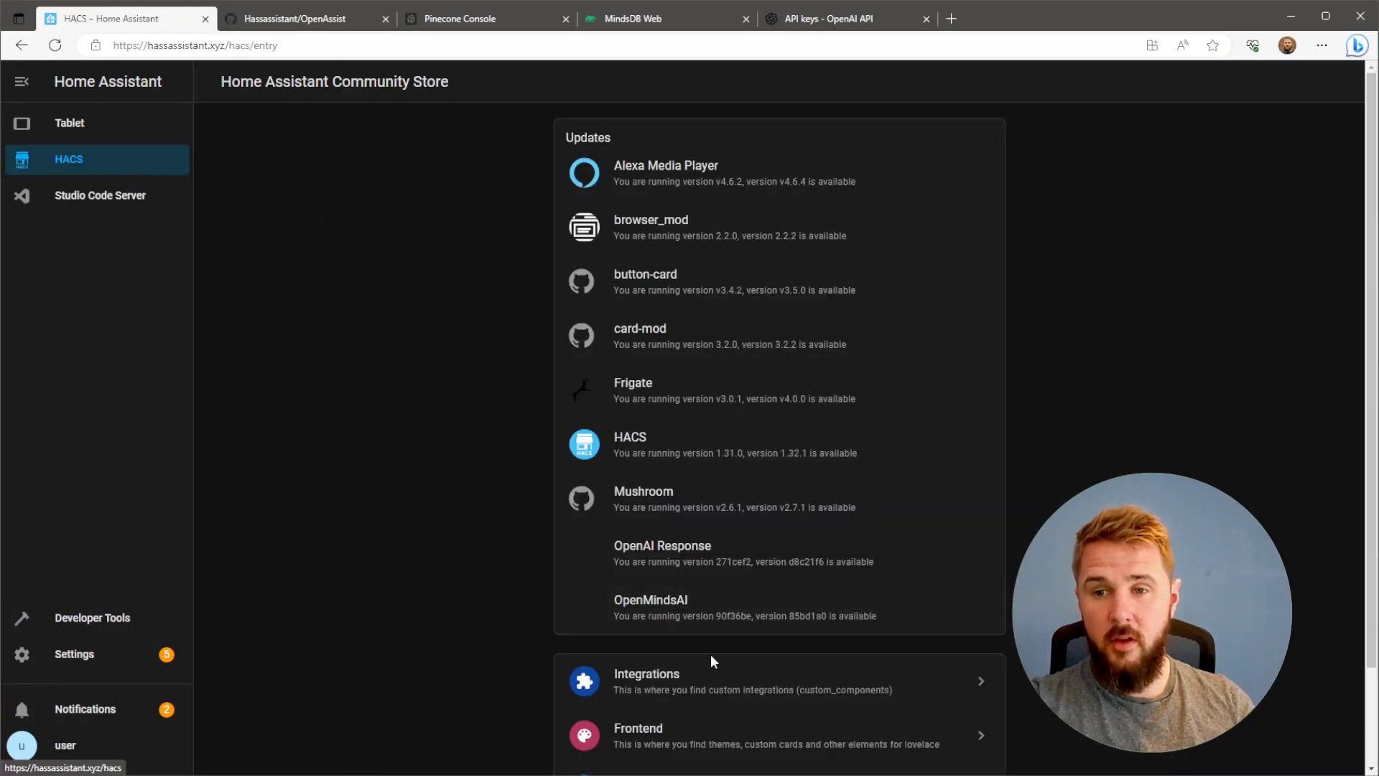
click(765, 692)
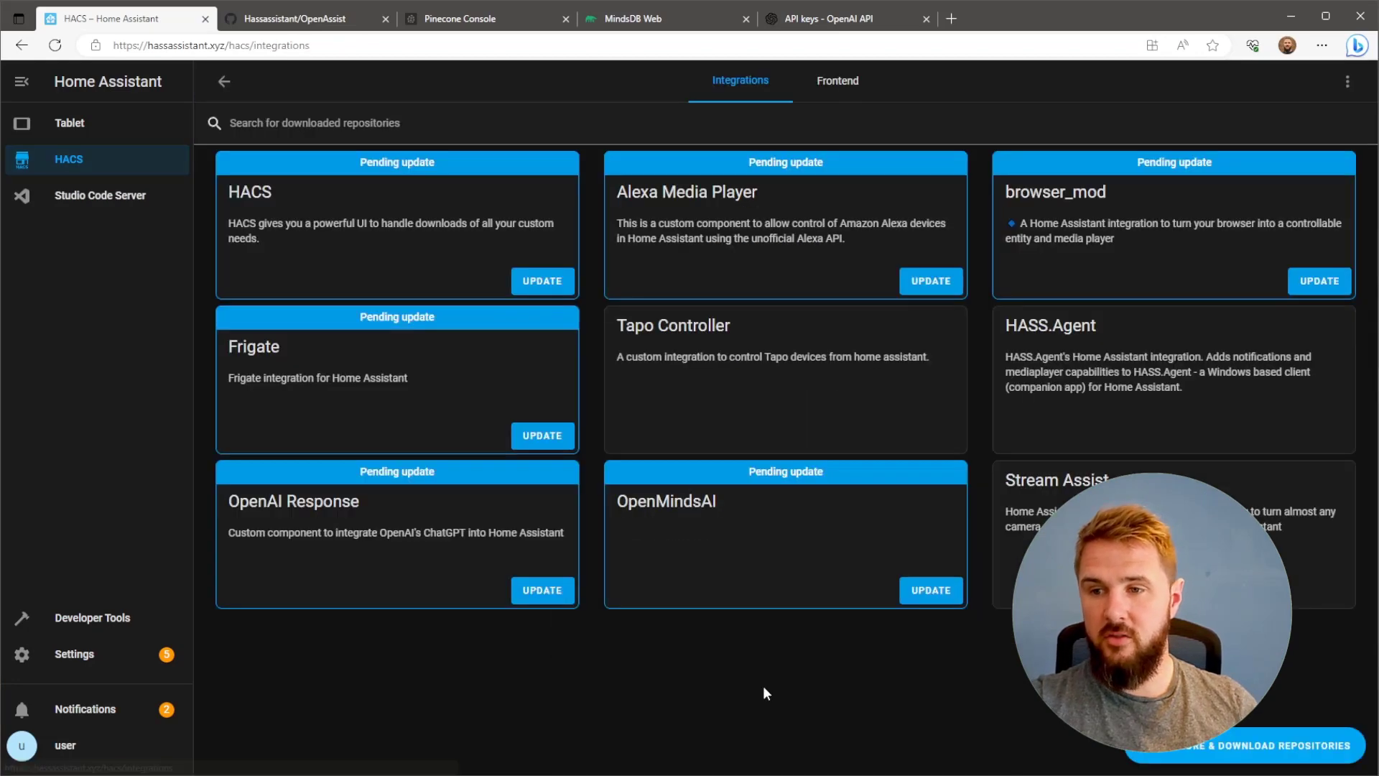
click(1341, 94)
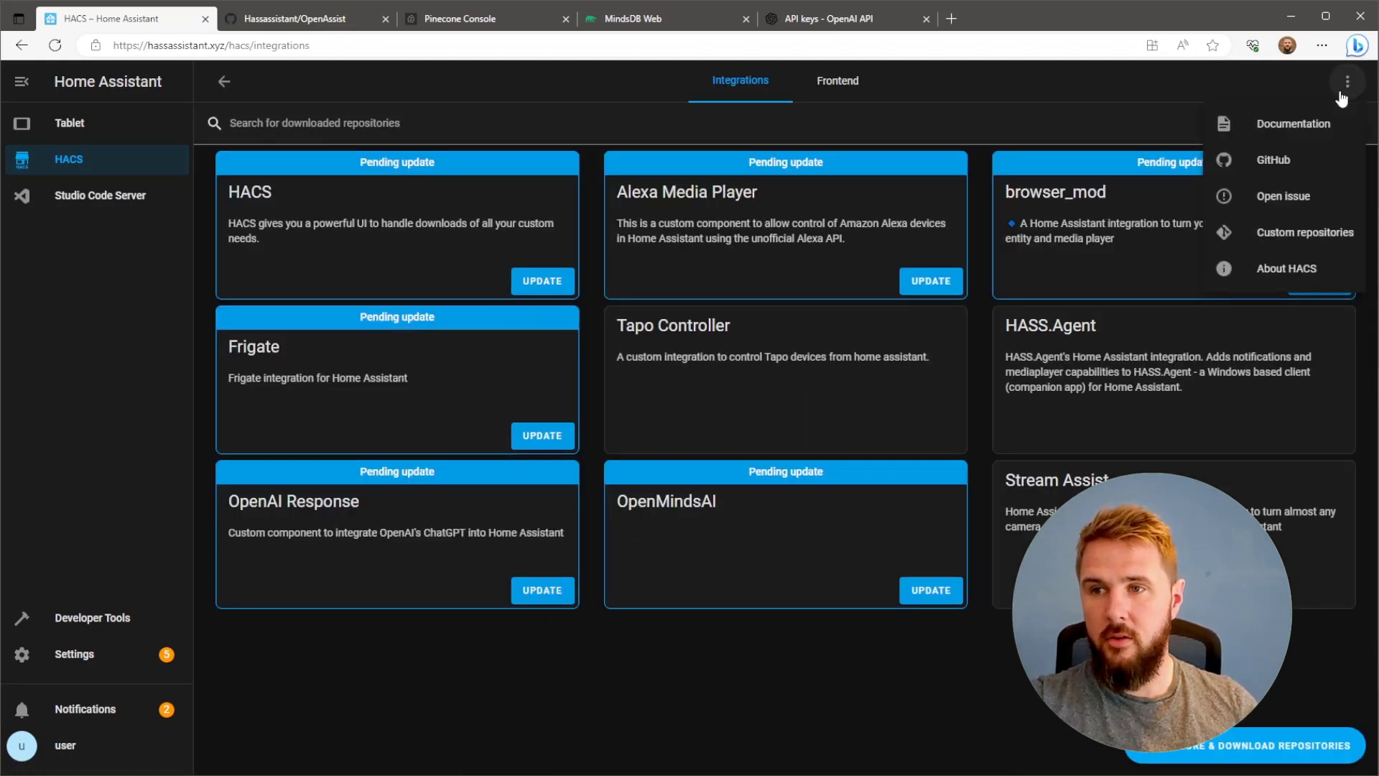
click(1340, 236)
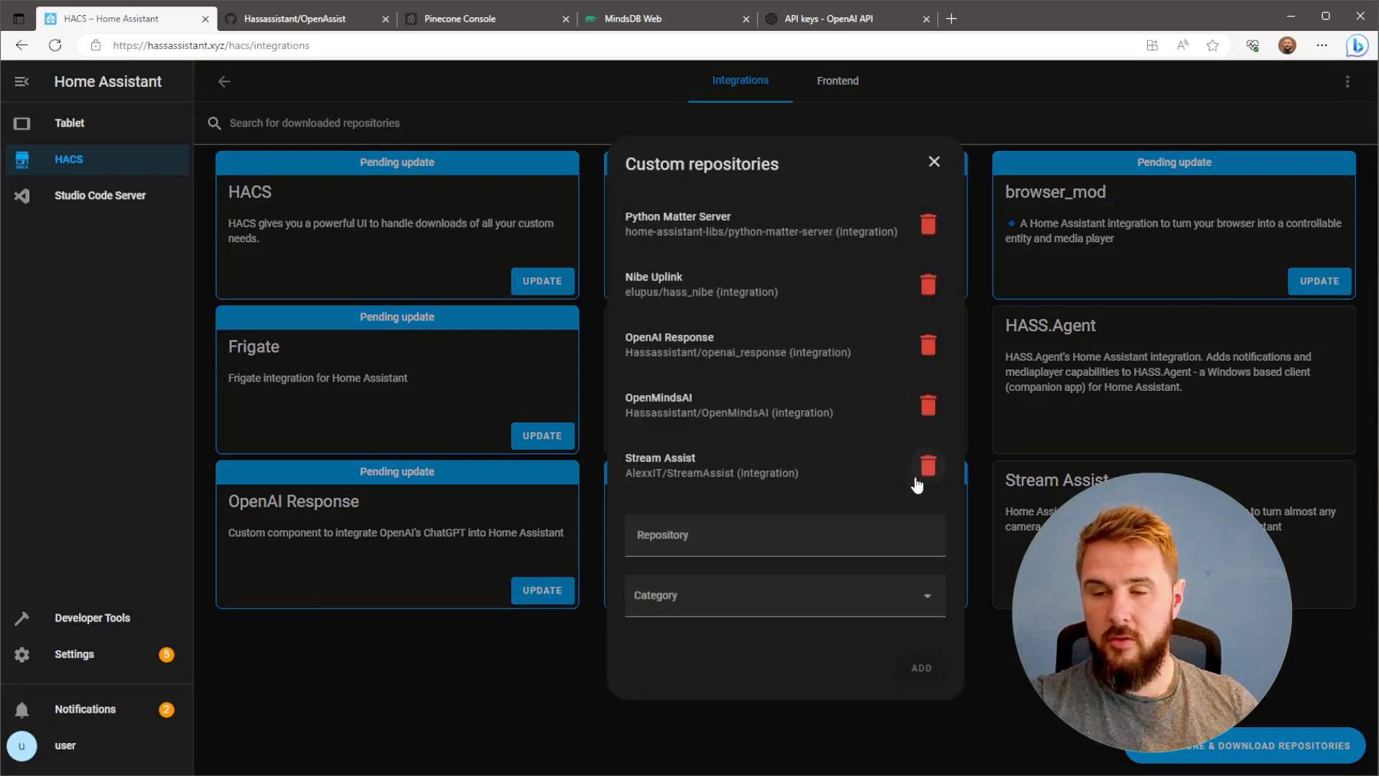
click(826, 531)
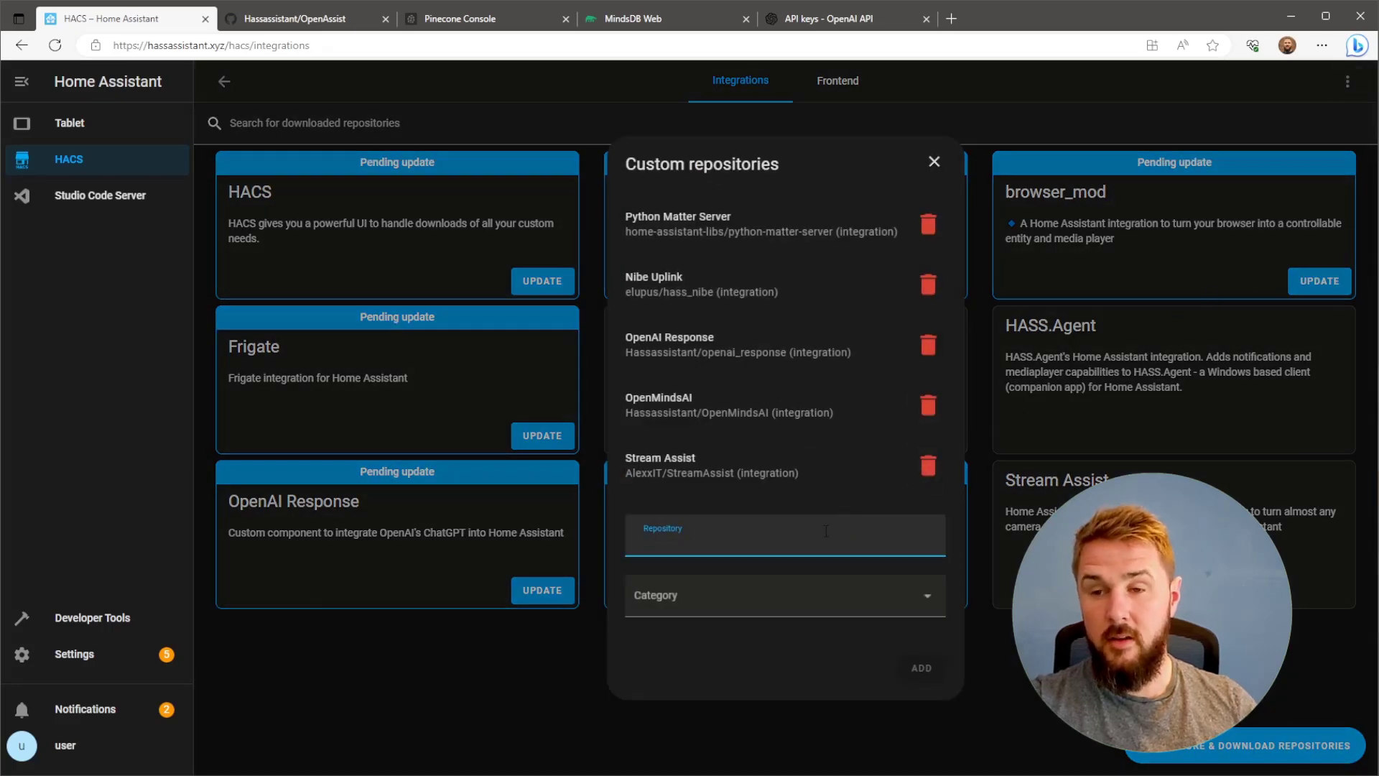
key(ctrl+v)
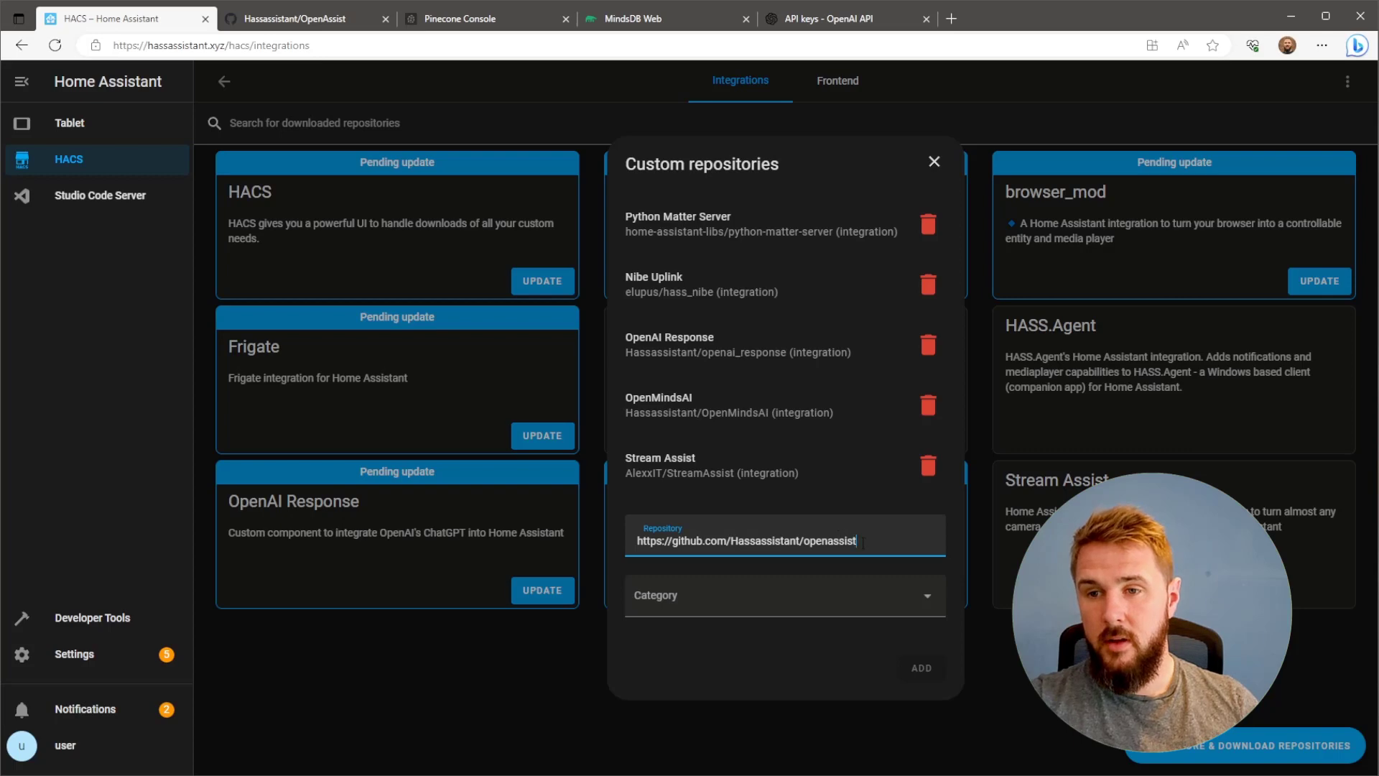
click(867, 608)
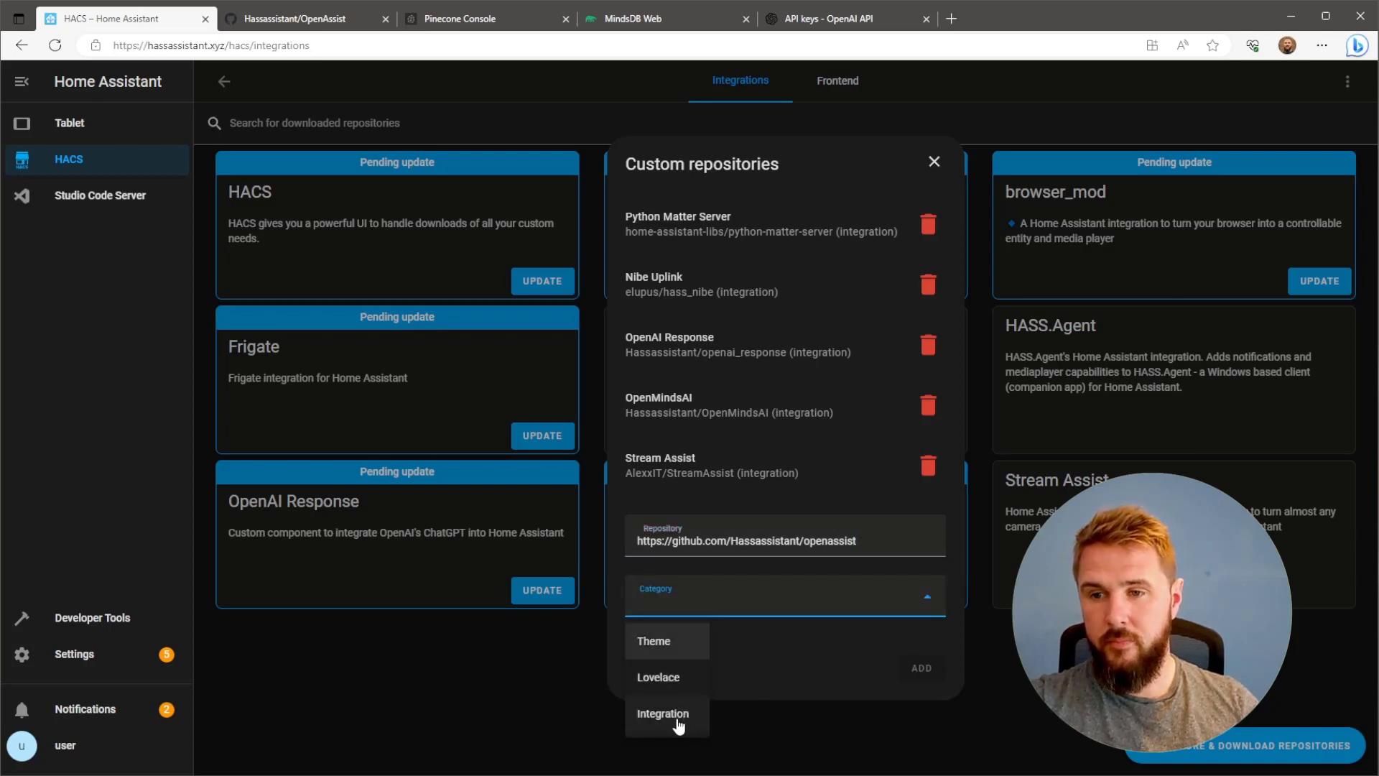
click(663, 715)
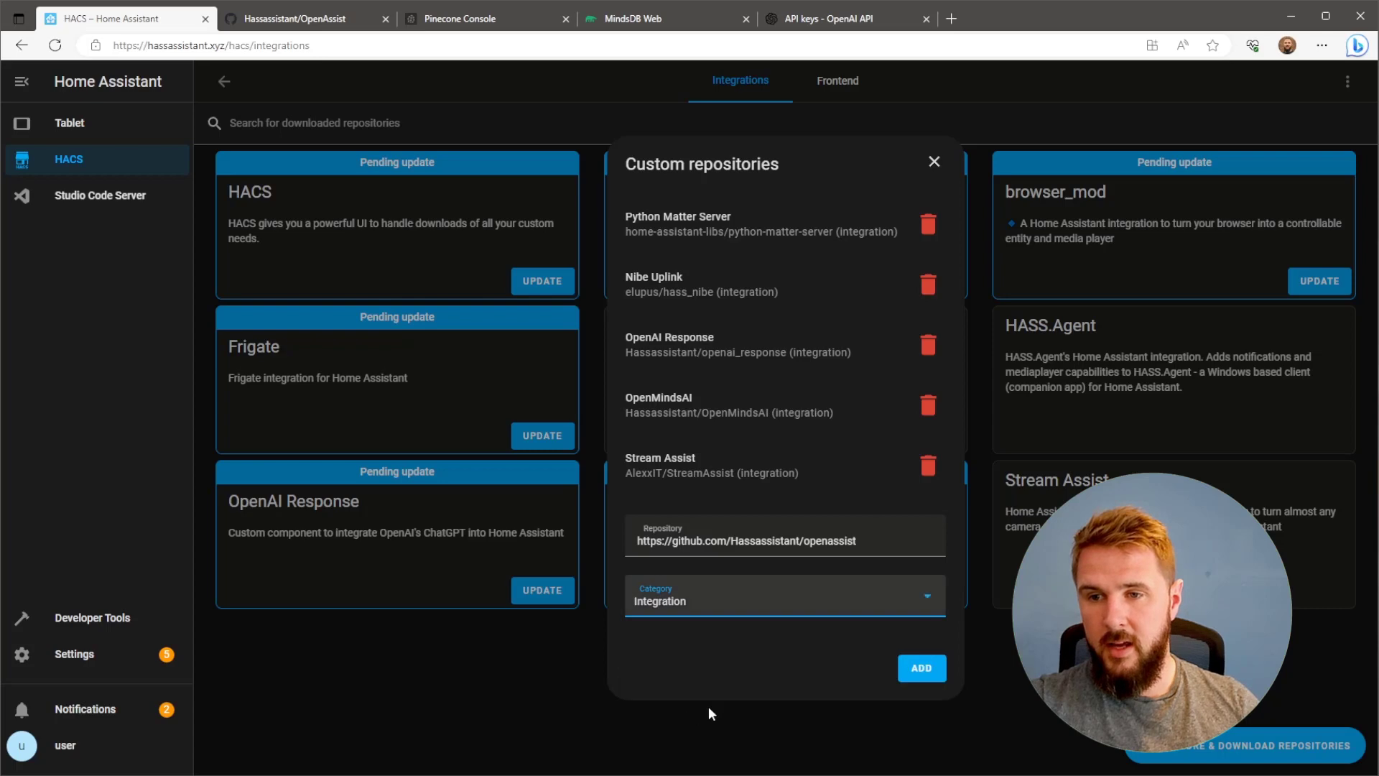
click(922, 681)
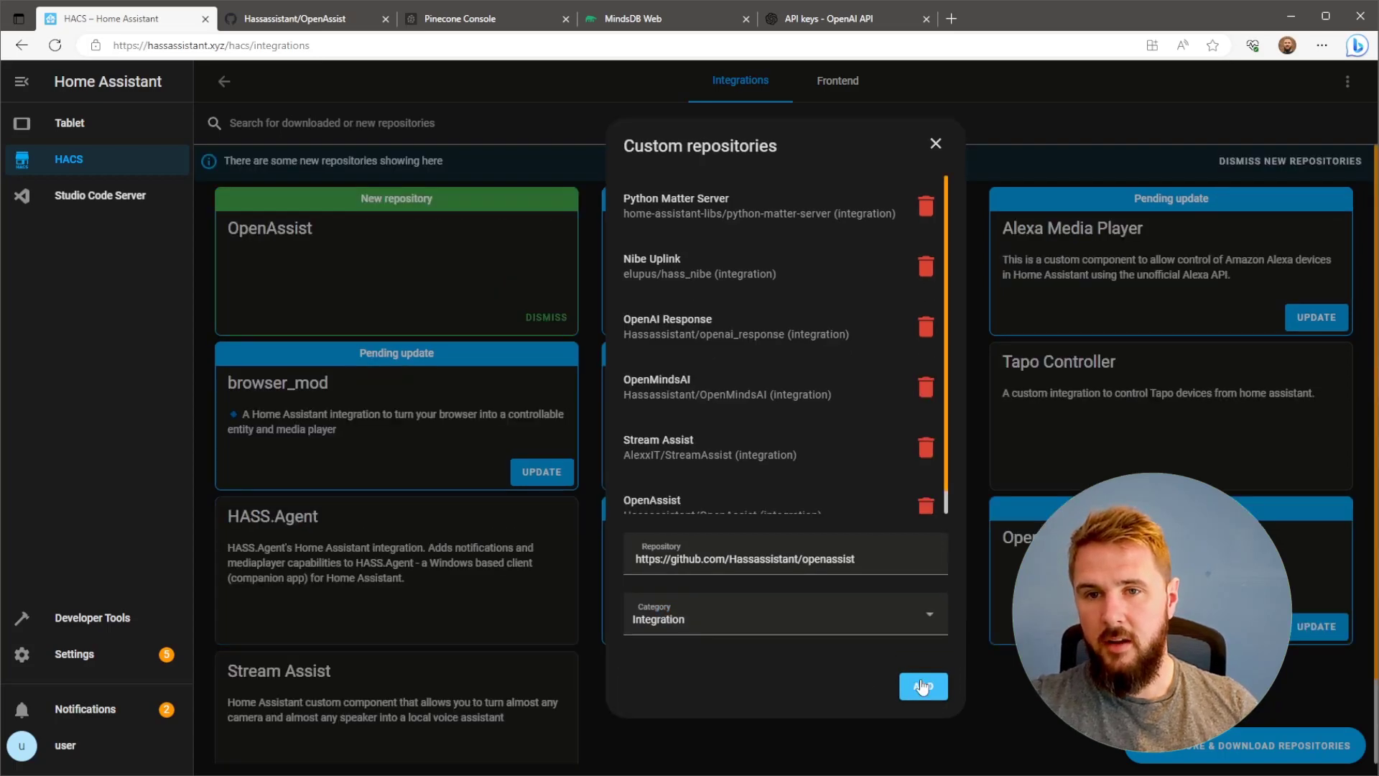
- Download OpenAssist from HACS and run Check Configuration in Developer Tools > YAML
click(936, 146)
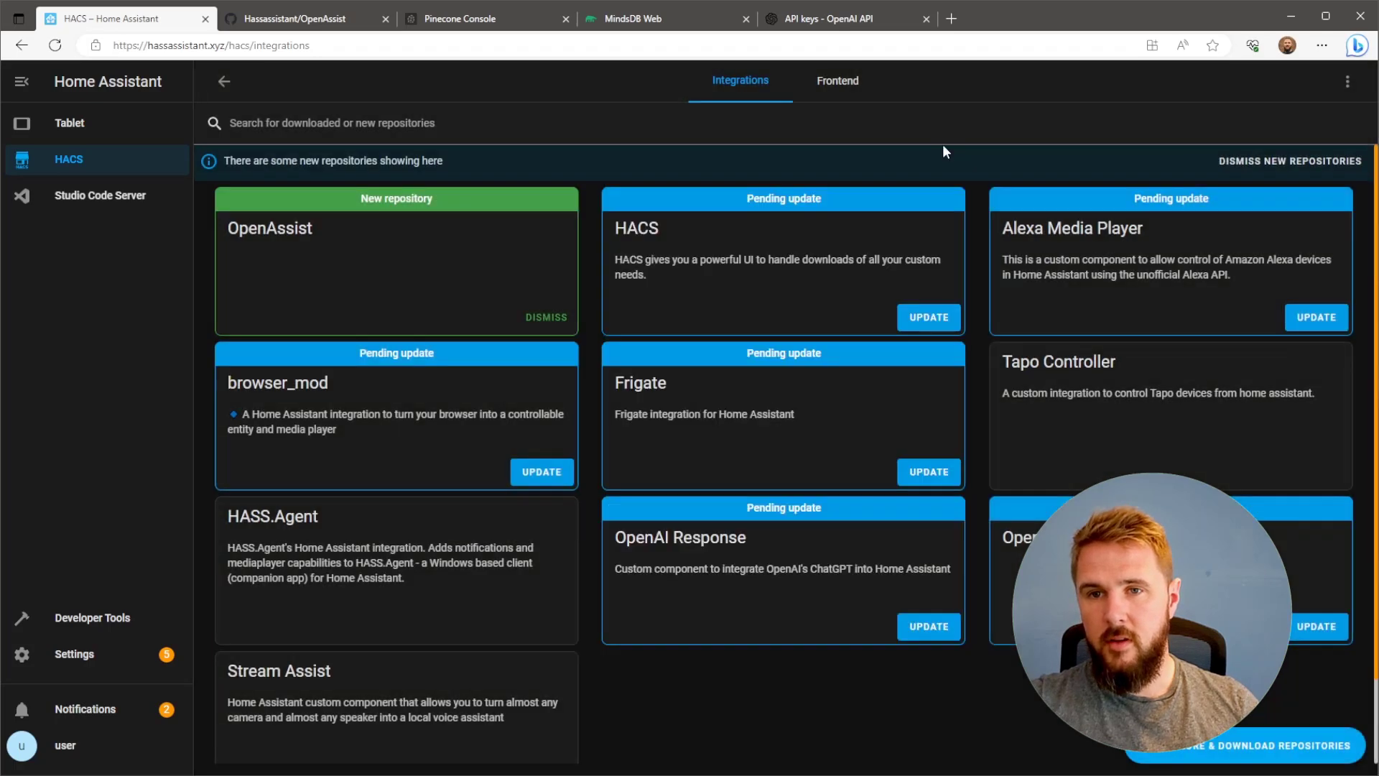
click(313, 277)
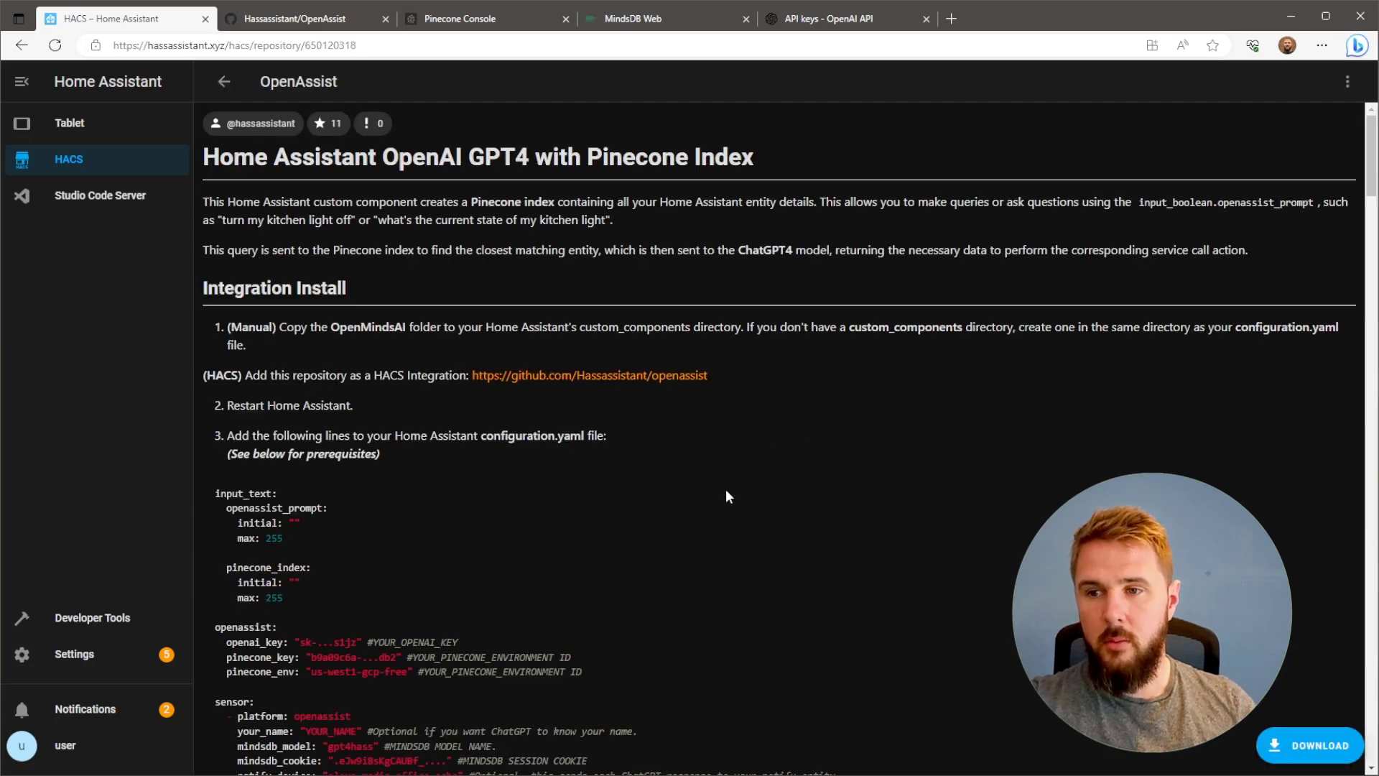
click(1309, 747)
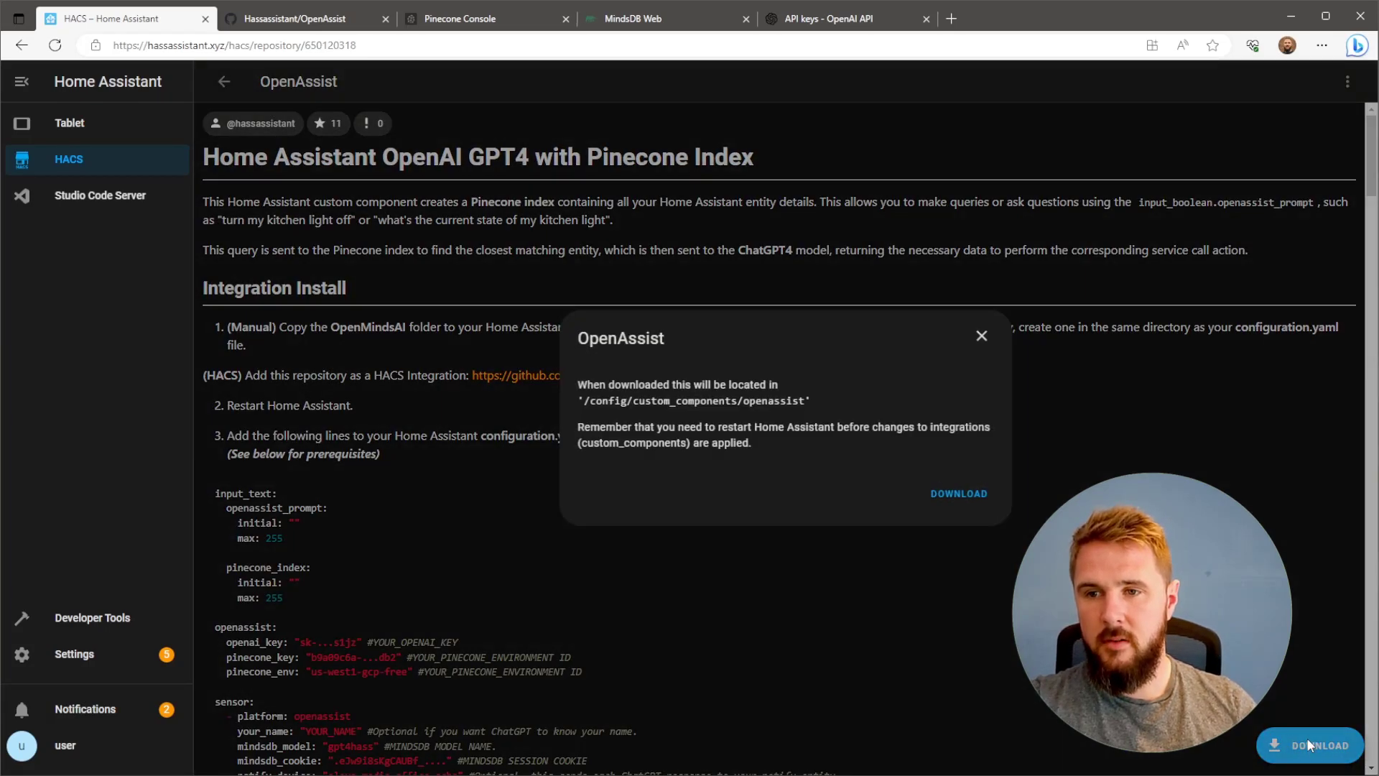
click(953, 499)
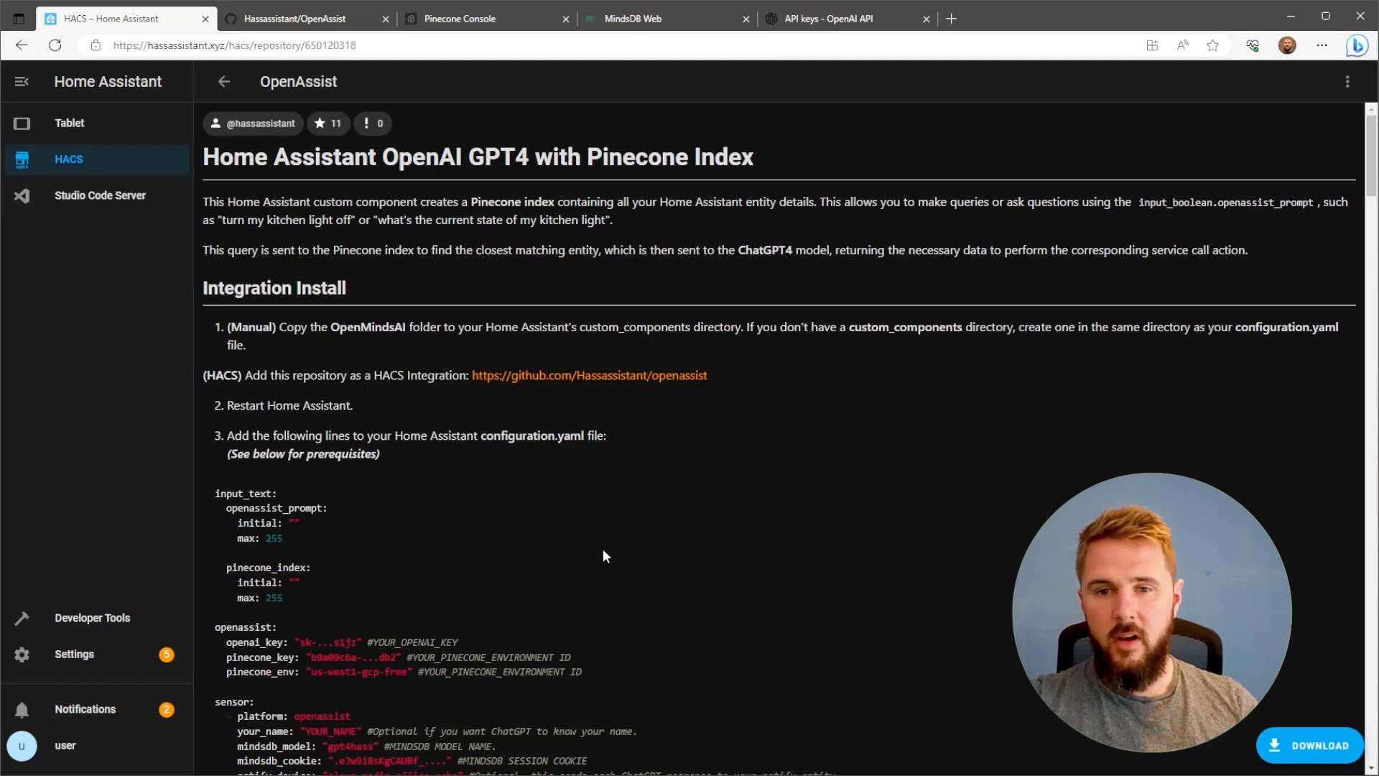
click(129, 622)
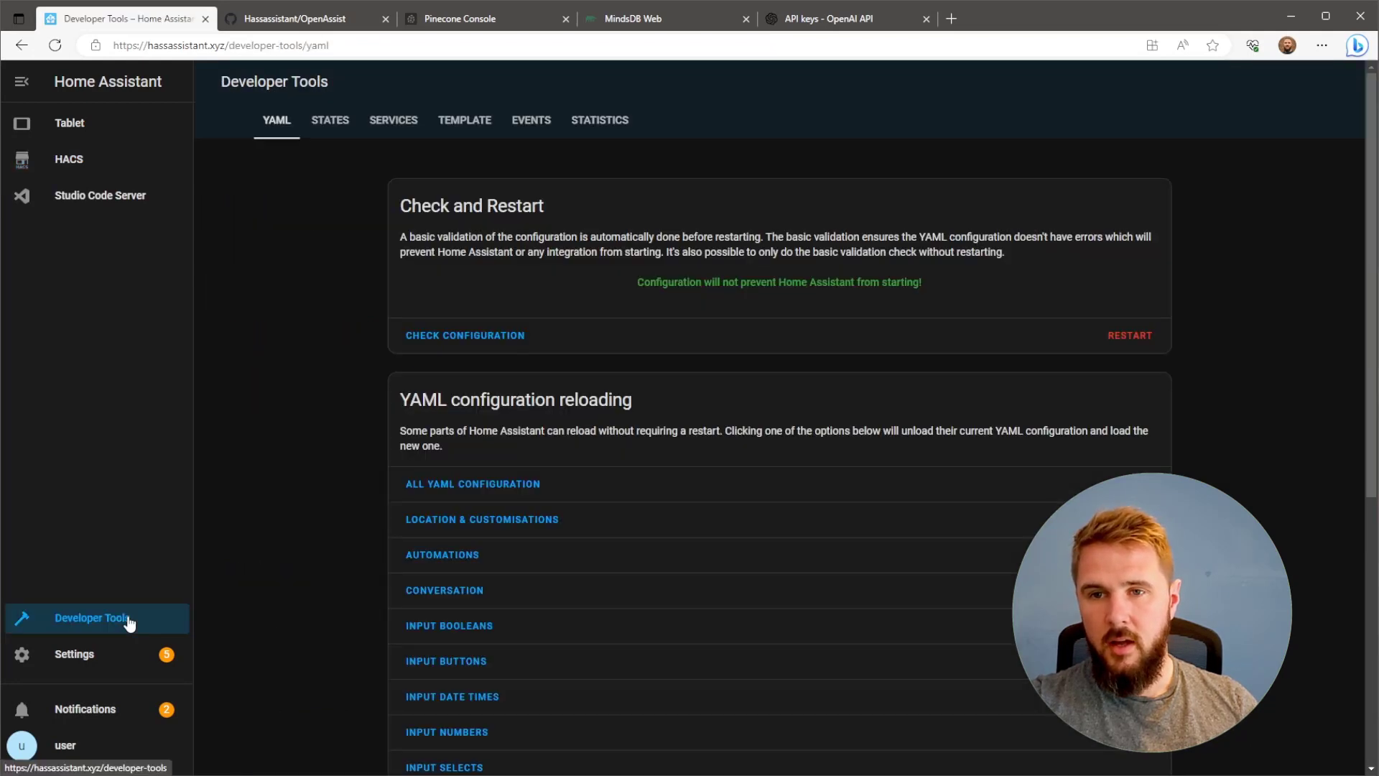
click(492, 344)
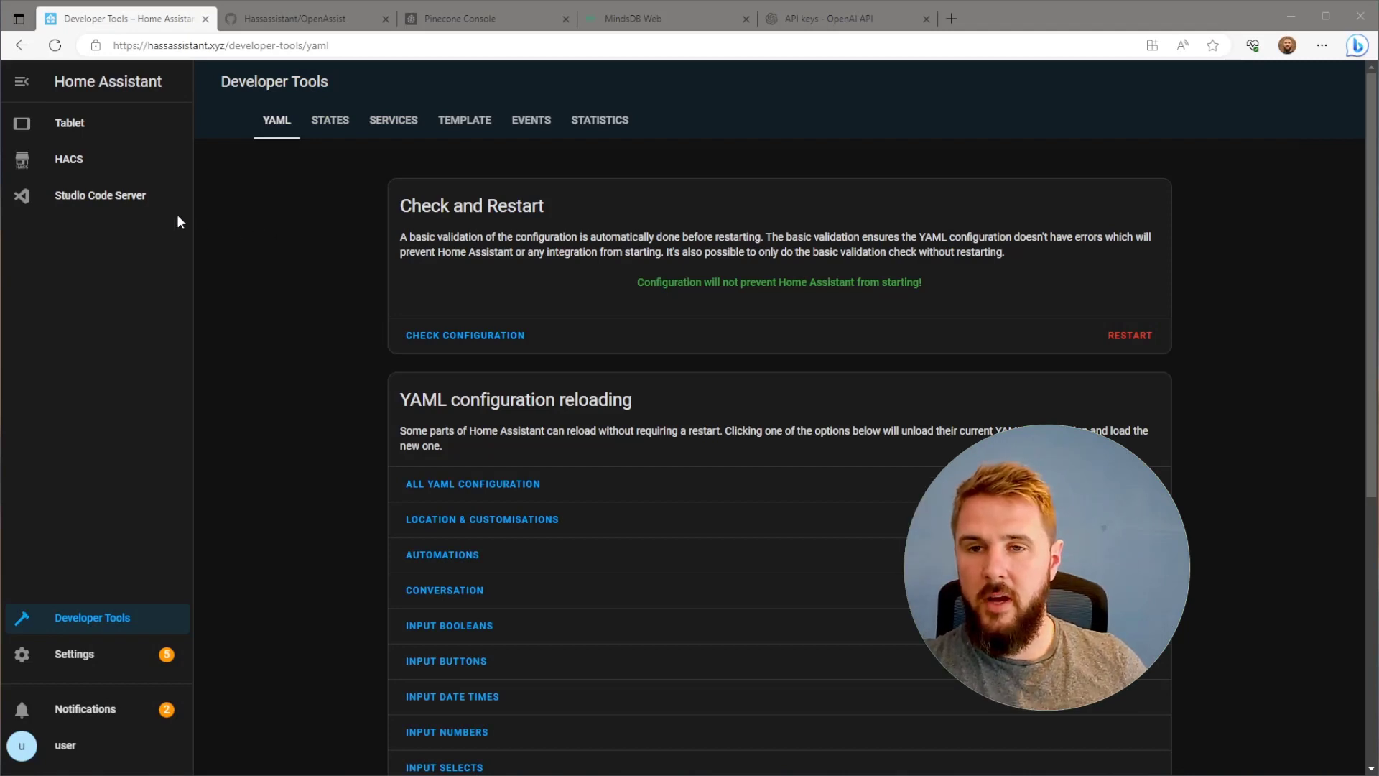
- Paste openassist_prompt and pinecone_index entries under input_text in configuration.yaml
click(155, 209)
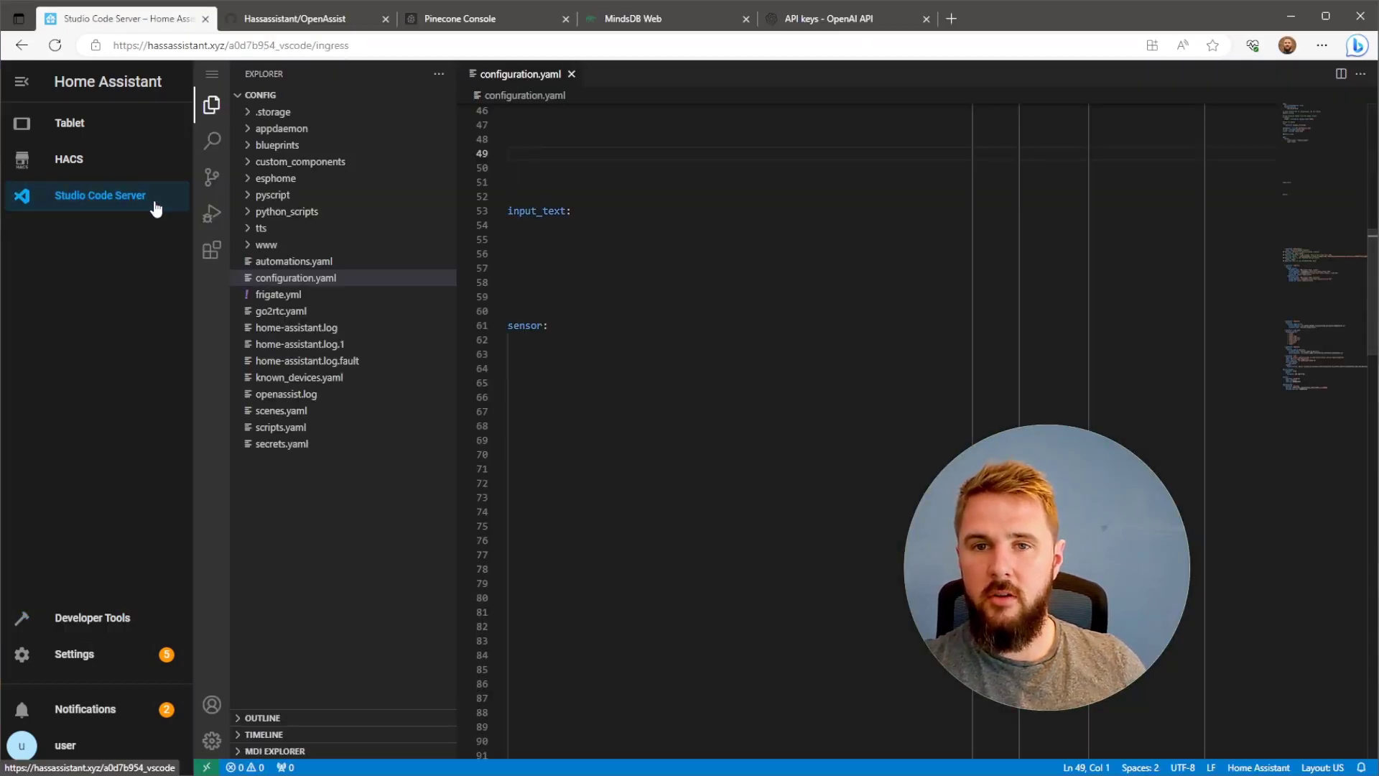
click(536, 237)
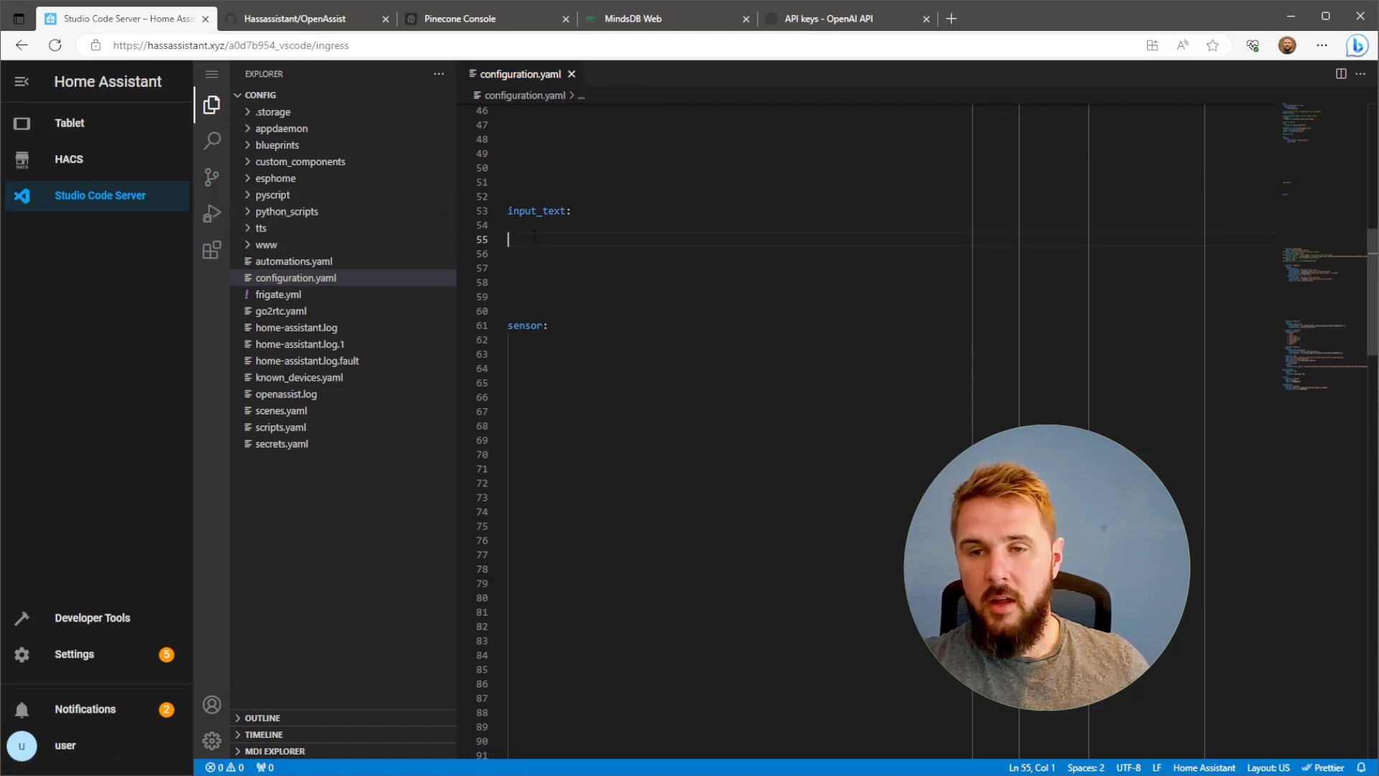
text(openassist_prompt:     initial: ""     max: 255    pinecone_index:     initial: ""     max: 255)
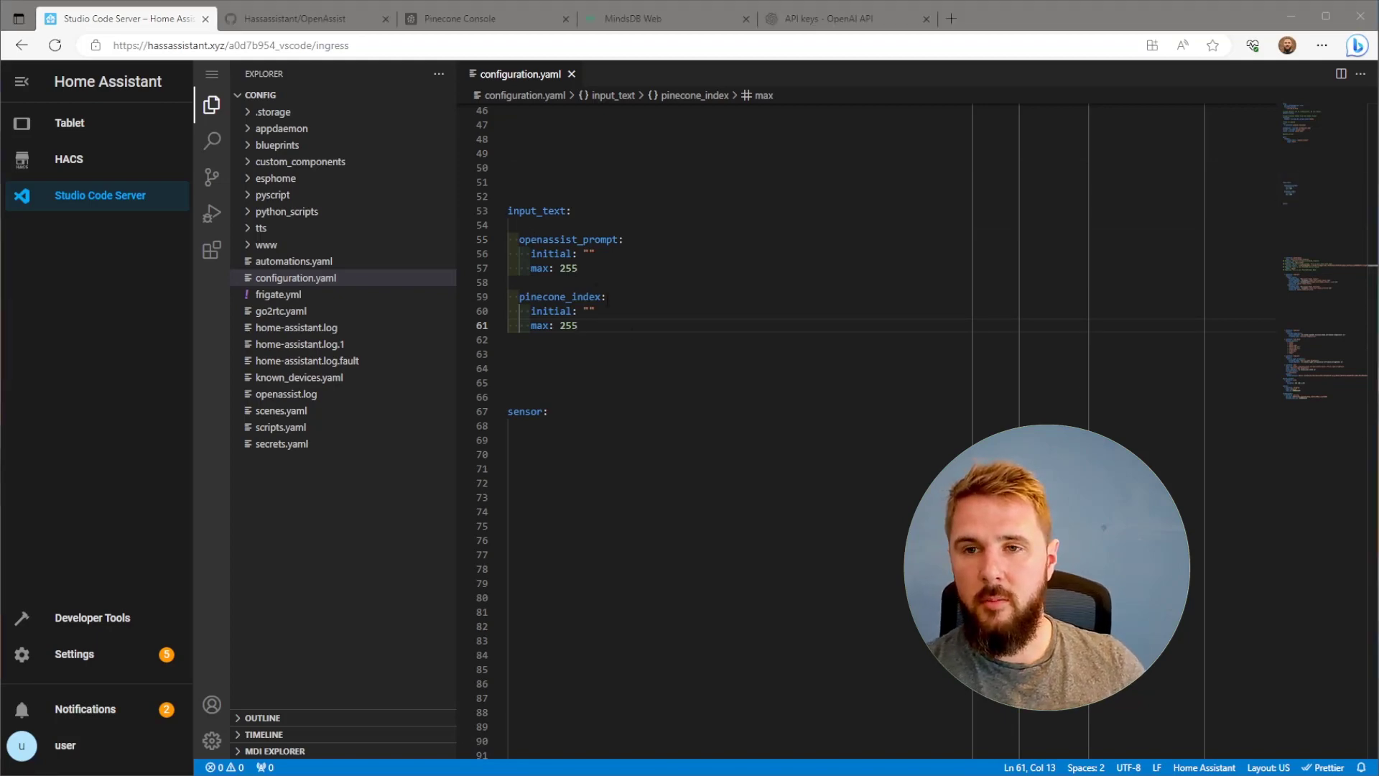
- Paste the openassist block, fill in the OpenAI and Pinecone keys, and add media_player to included_domains
click(764, 328)
key(Return)
key(Return)
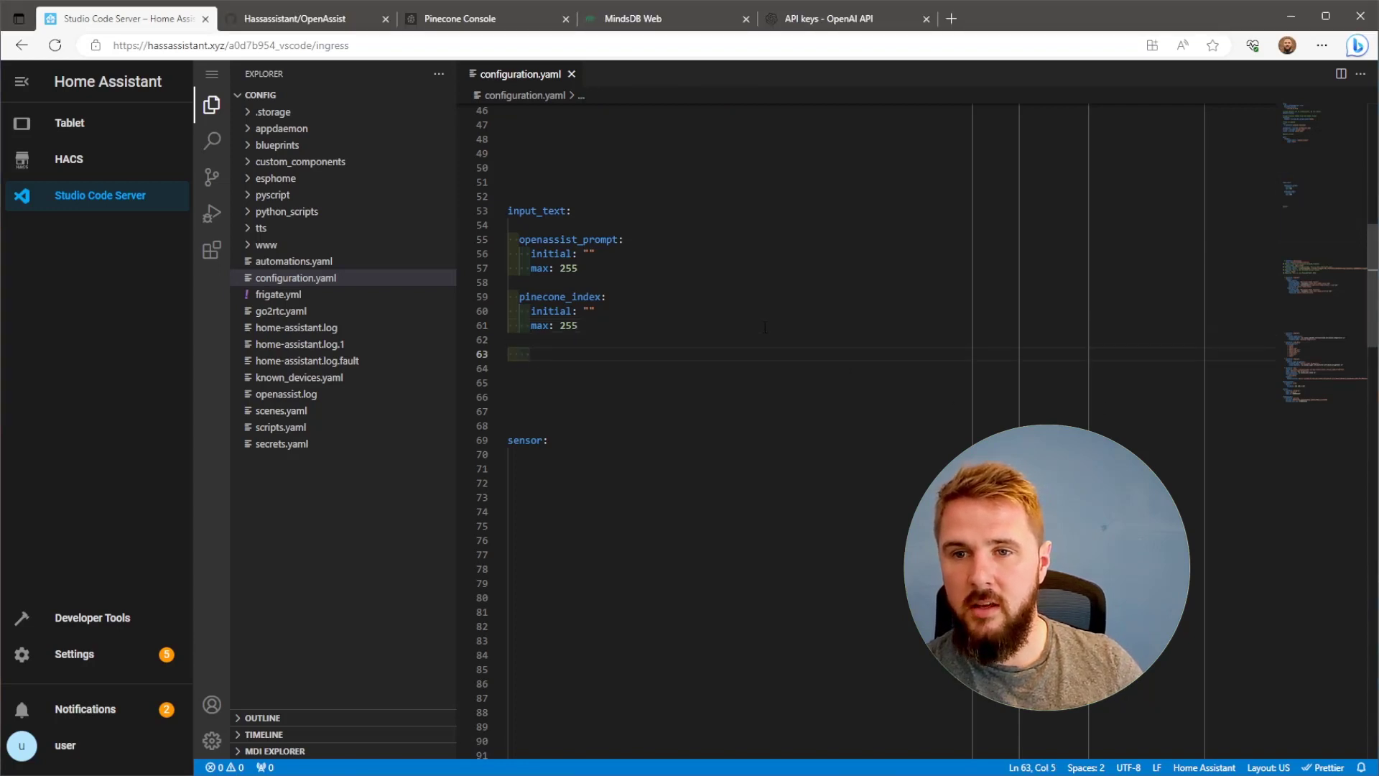
text(openassist:   openai_key: "sk-...s1jz" #YOUR_OPENAI_KEY     pinecone_key: "b9a09c6a-...db2" #YOUR_PINECONE_ENVIRONMENT ID   pinecone_env: "us-west1-gcp-free" #YOUR_PINECONE_ENVIRONMENT ID   included_domains: "light, weather" #WHICH DOMAINS TO INCLUDE IN PINECONE DB)
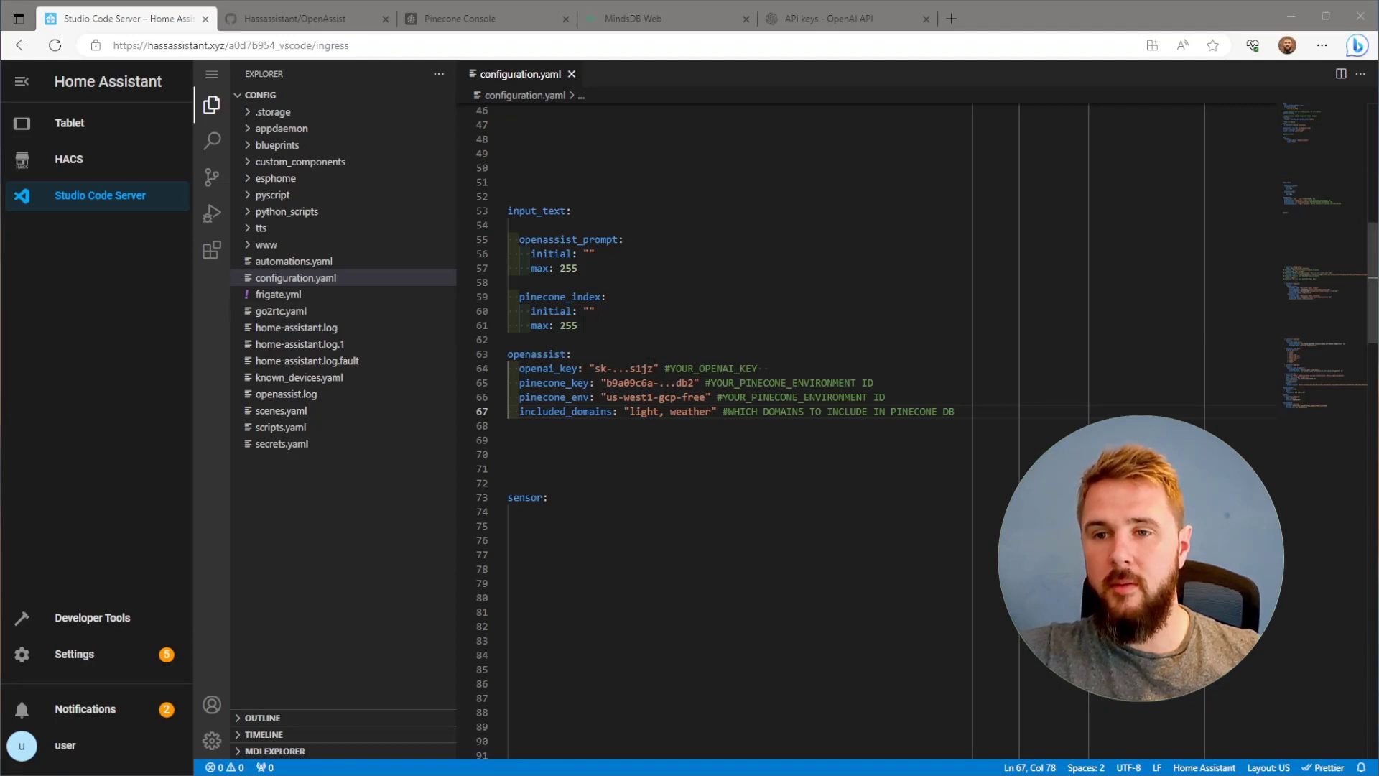
drag(652, 369, 593, 369)
key(ctrl+v)
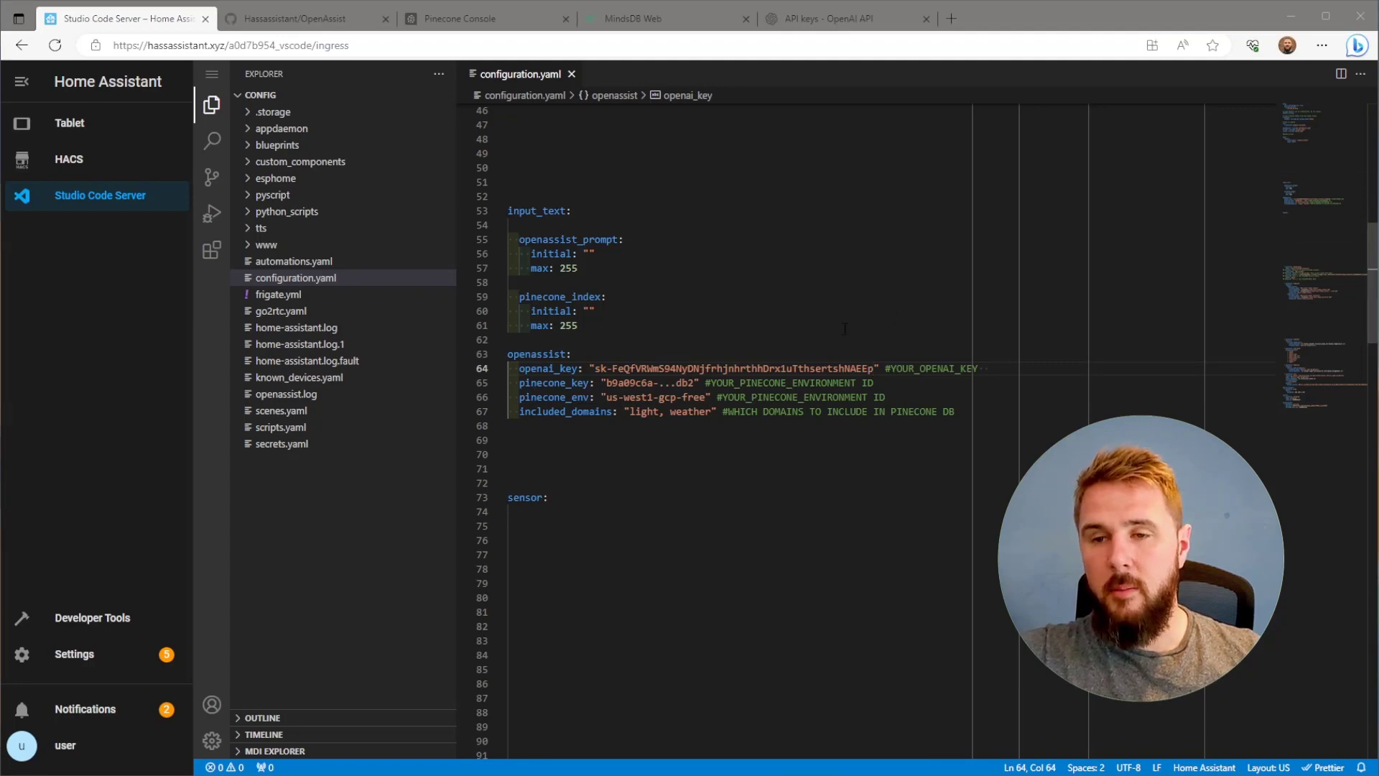
drag(694, 383, 612, 383)
text(b67855c6a-t678-765c-7737-3e9134887hgt)
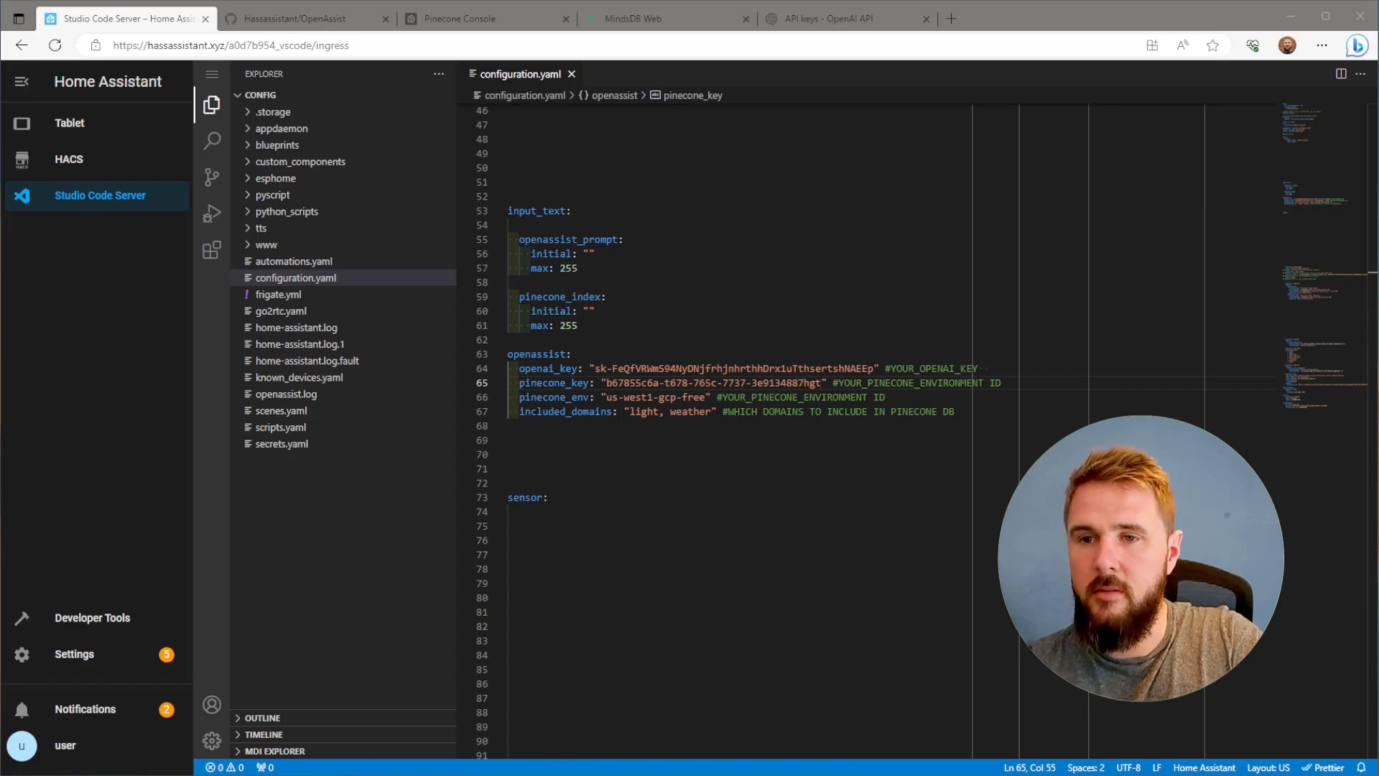
drag(624, 411, 713, 411)
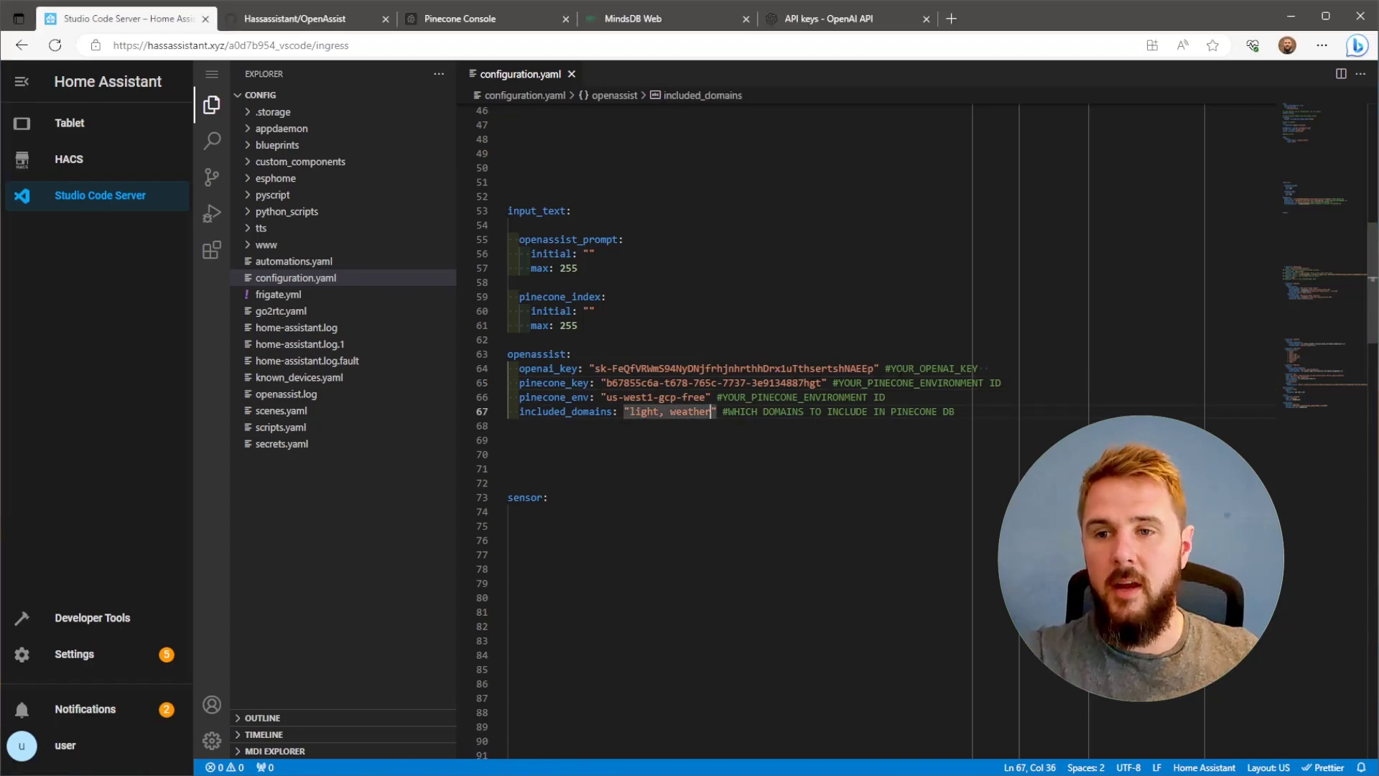
text(, media_)
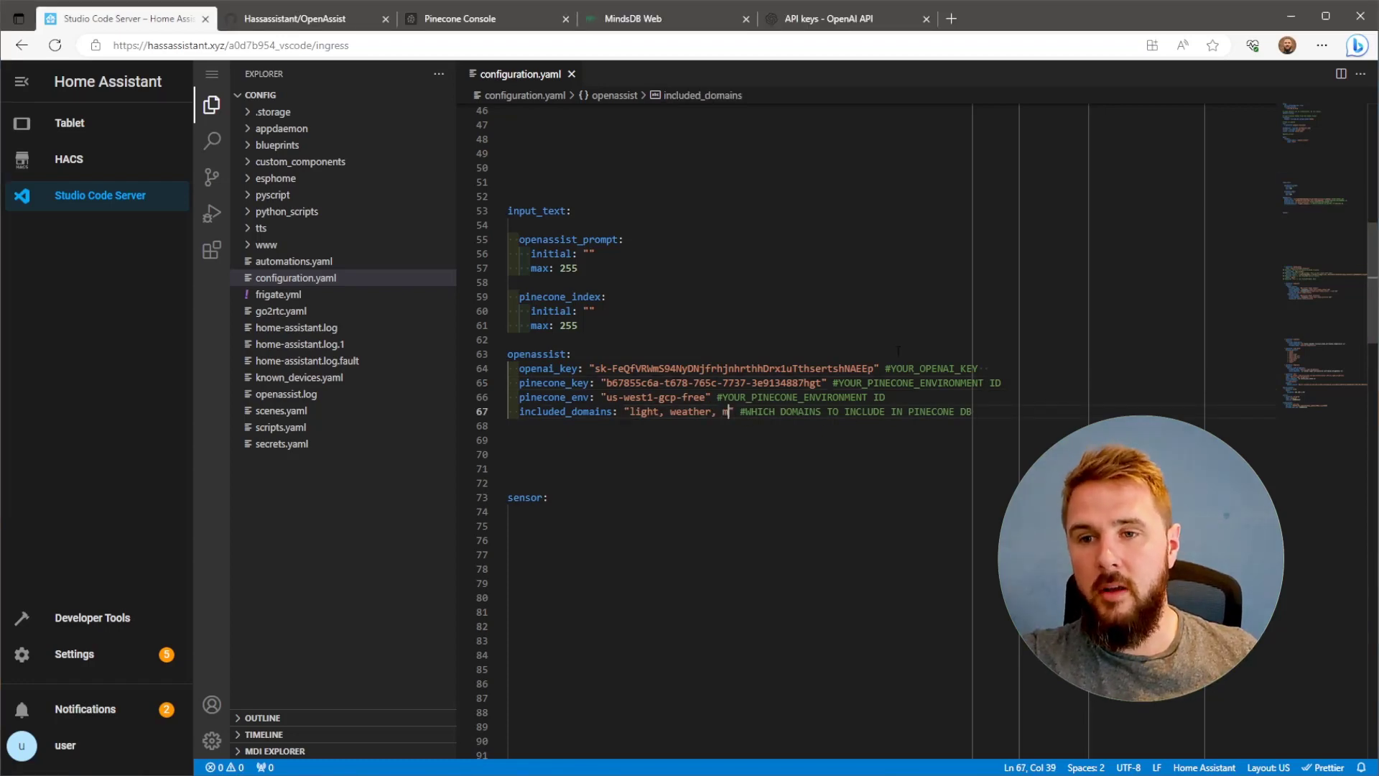
text(player)
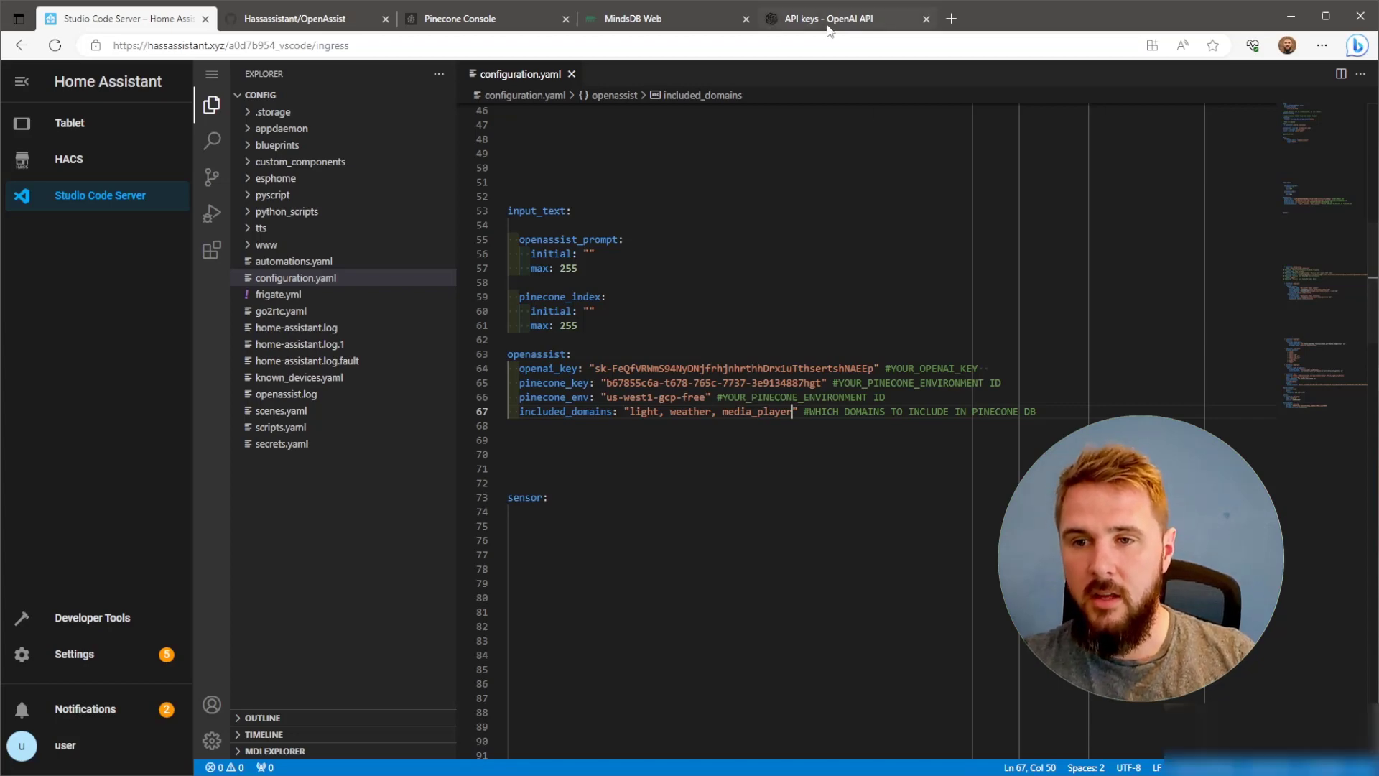
- Replace pinecone_env us-west1-gcp-free with northamerica-northeast1-gcp copied from Pinecone
click(433, 29)
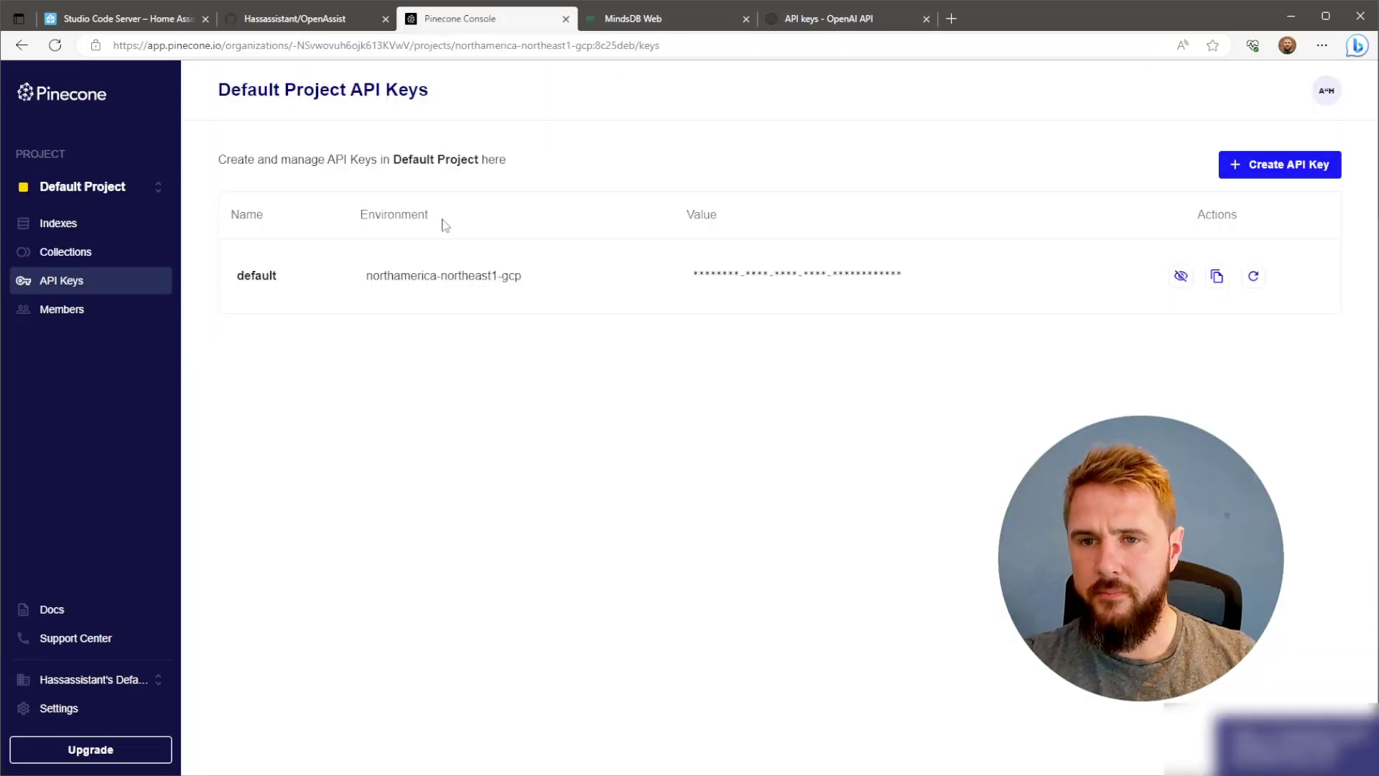
drag(523, 277, 352, 256)
key(ctrl+c)
key(ctrl+1)
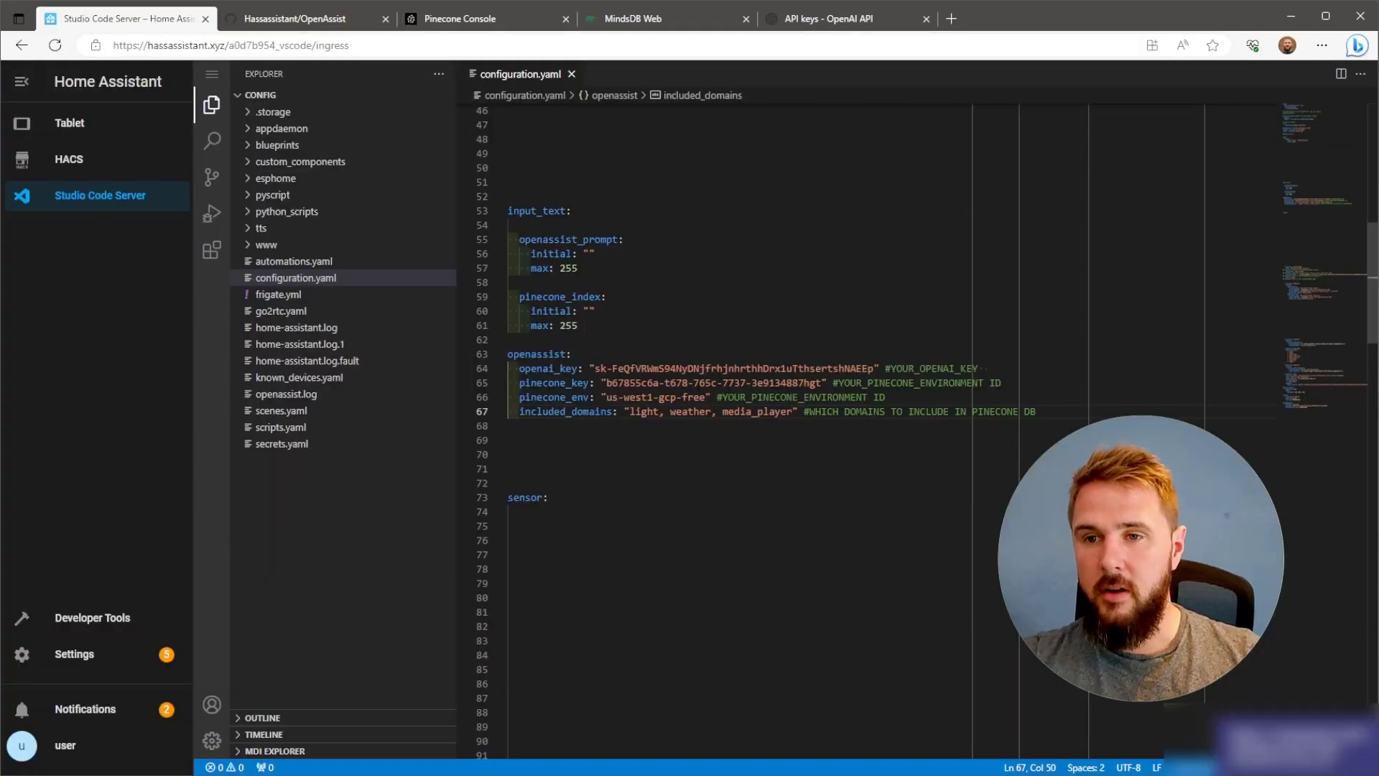
drag(705, 397, 607, 397)
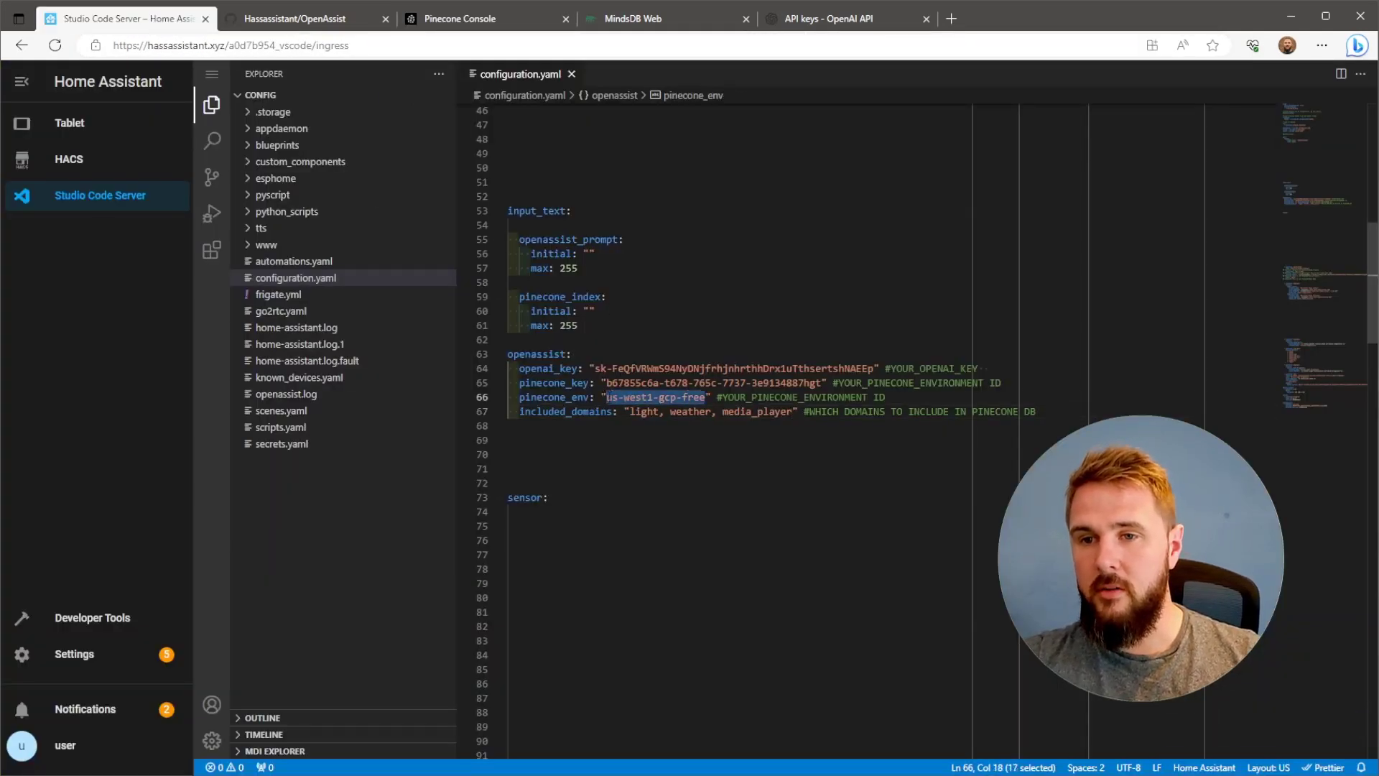
key(ctrl+v)
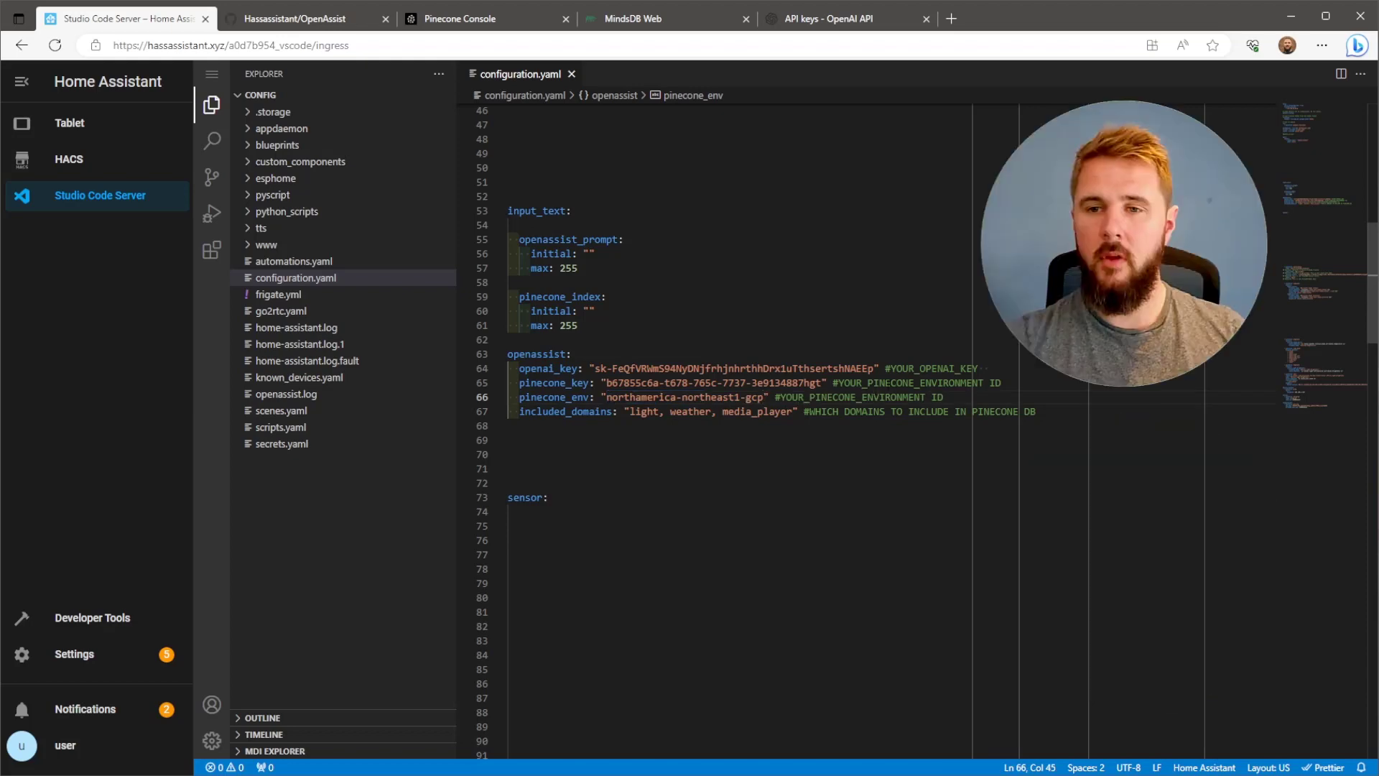
- Paste the openassist sensor platform block under sensor and replace YOUR_NAME with the user's name
click(508, 526)
text(- platform: openassist     your_name: "YOUR_NAME" #Optional if you want ChatGPT to know your name.     mindsdb_model: "gpt4hass" #MINDSDB MODEL NAME.     mindsdb_cookie: ".eJw9i8sKgCAUBf_...." #MINDSDB SESSION COOKIE     notify_device: "alexa_media_office_echo" #Optional, this sends each ChatGPT response to your notify entity.     #Can be any of your Notify entities. (Phone, Amazon Echo etc))
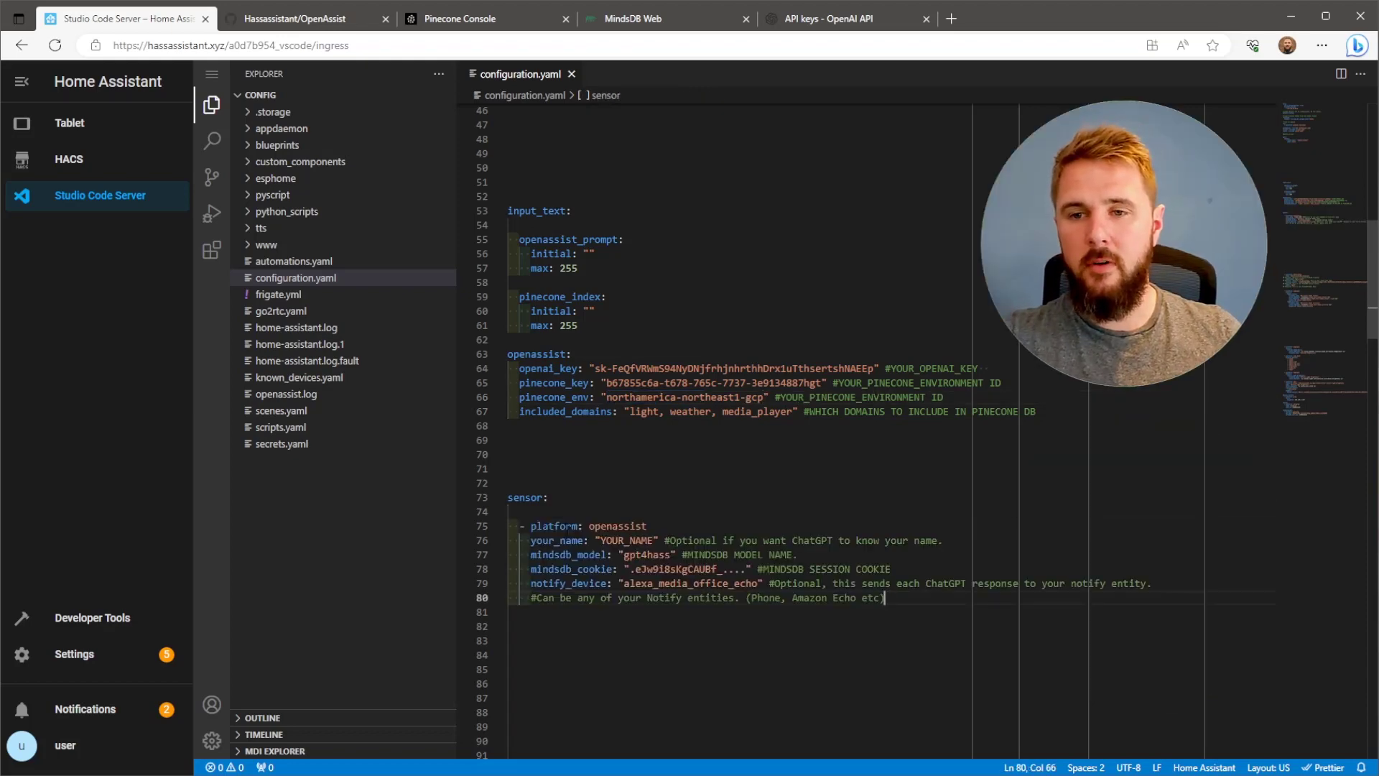
click(655, 541)
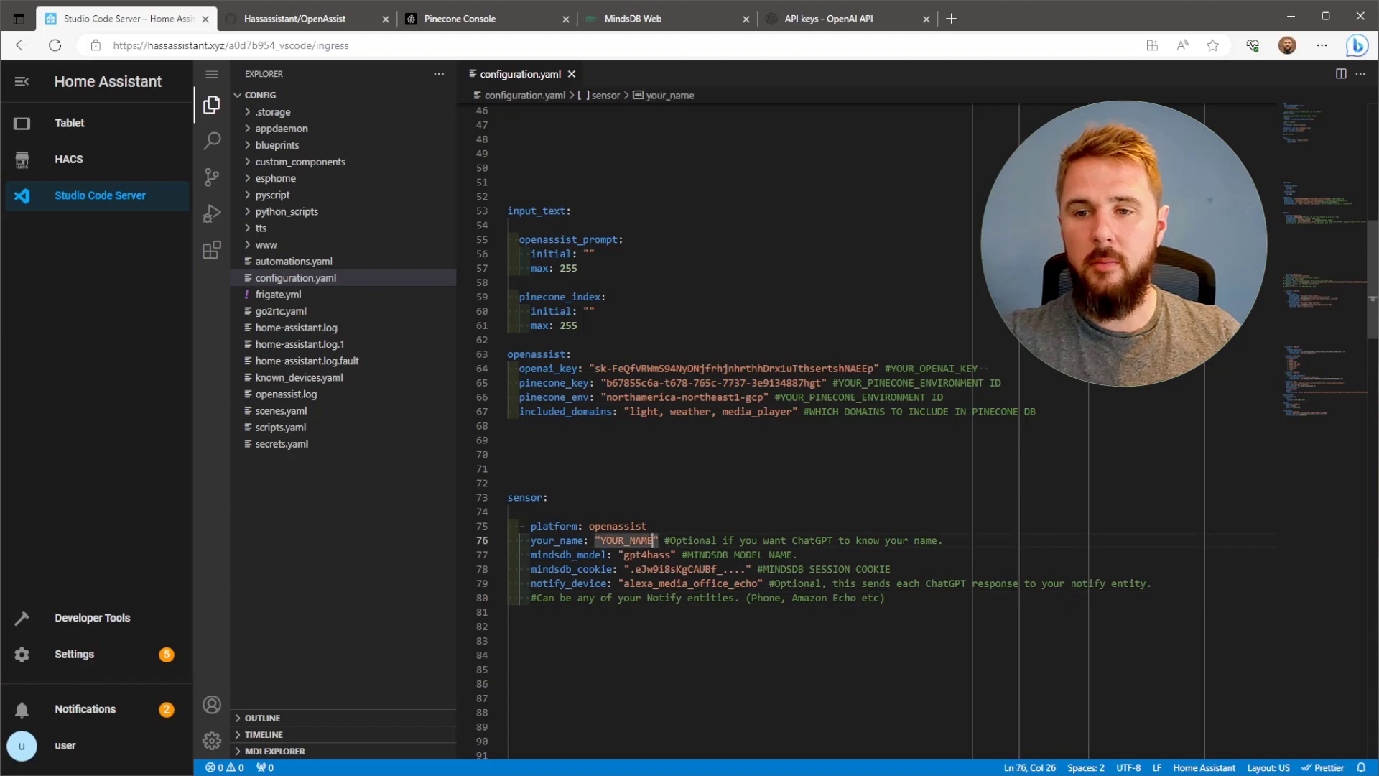
double_click(625, 541)
text(Adam)
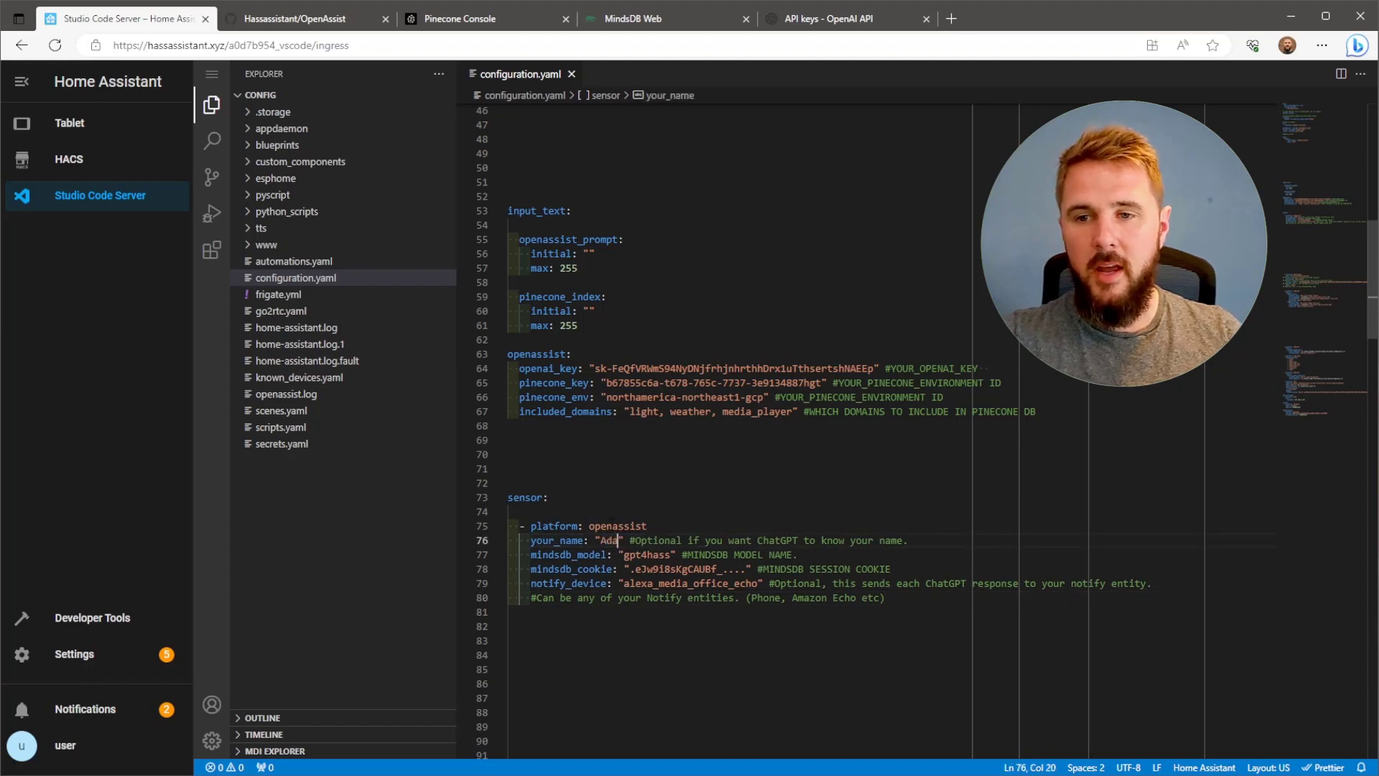
click(640, 555)
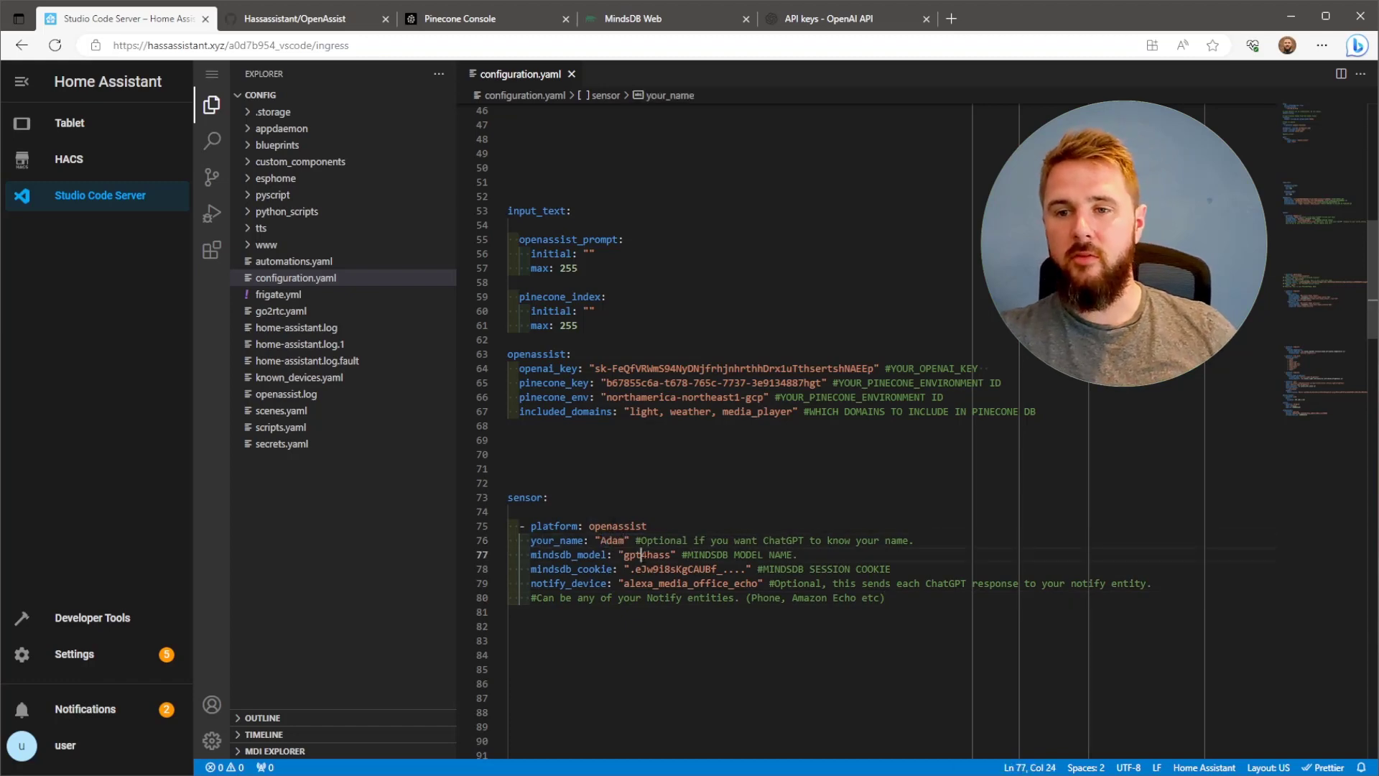
- Confirm the gpt4hass model in MindsDB, then select the mindsdb_cookie placeholder value
click(715, 24)
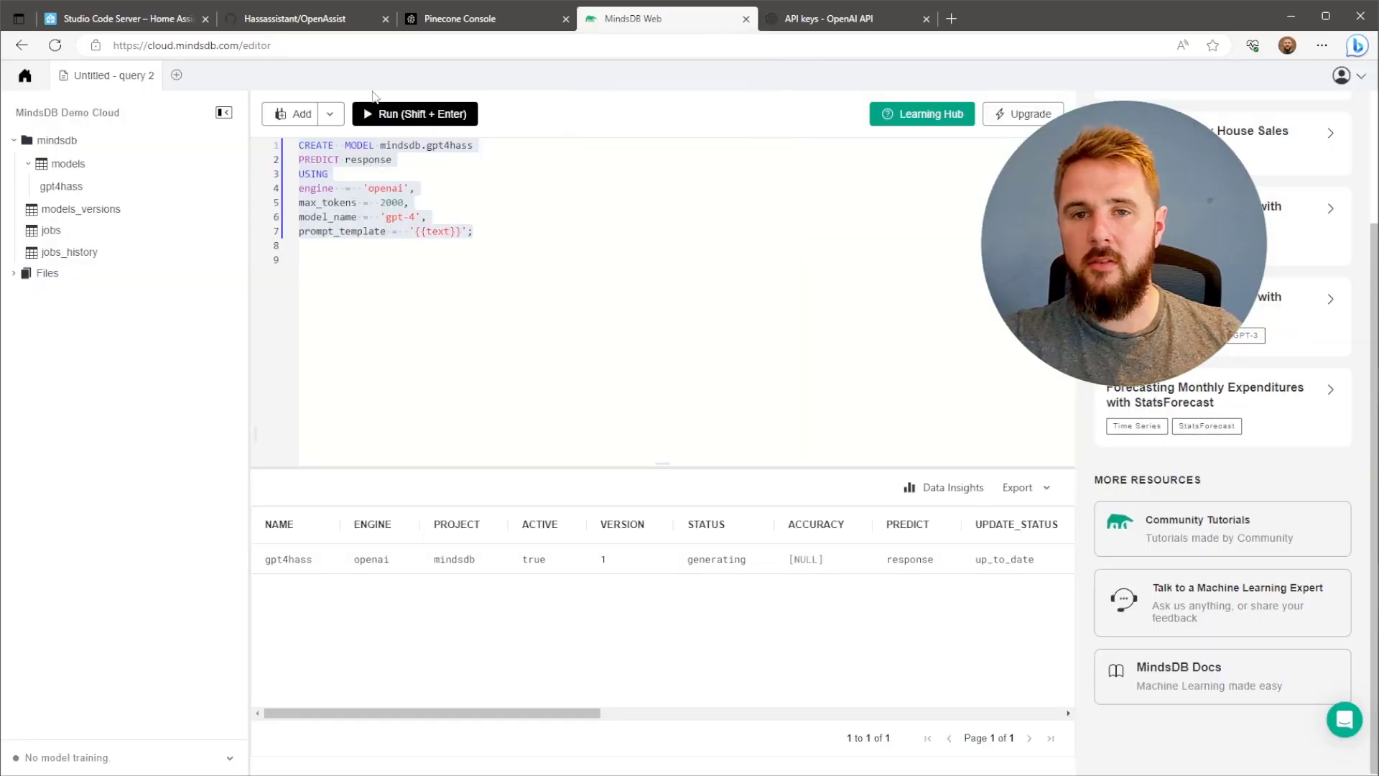
mouse_move(61, 190)
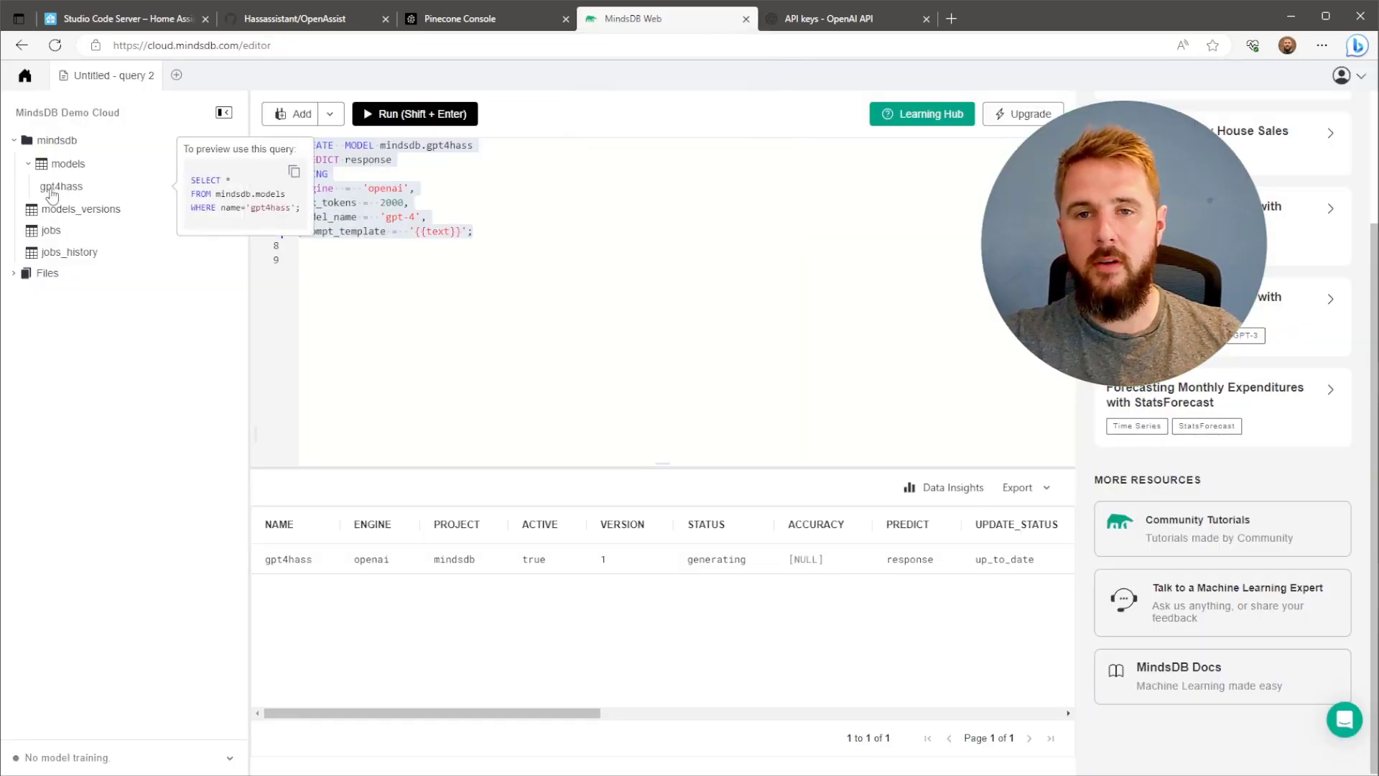
key(shift+Return)
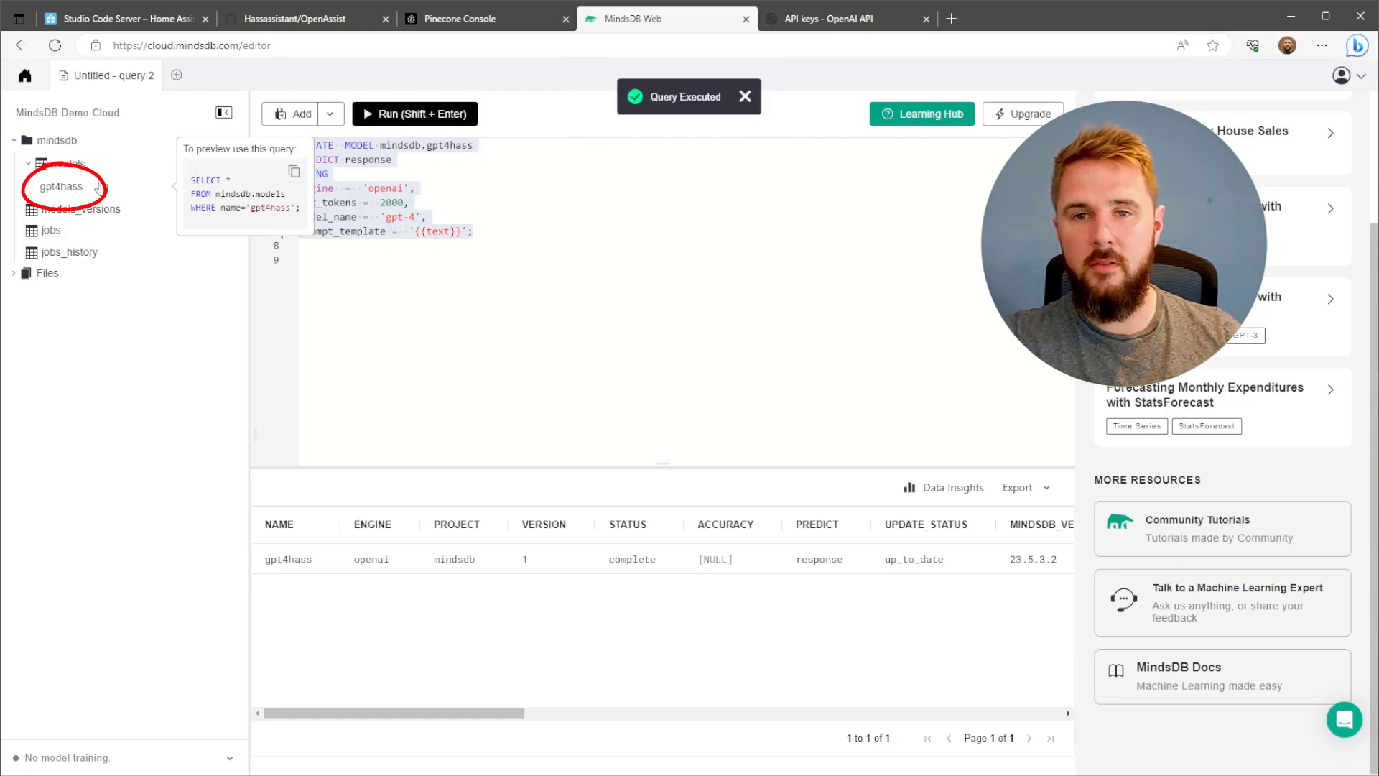
click(142, 22)
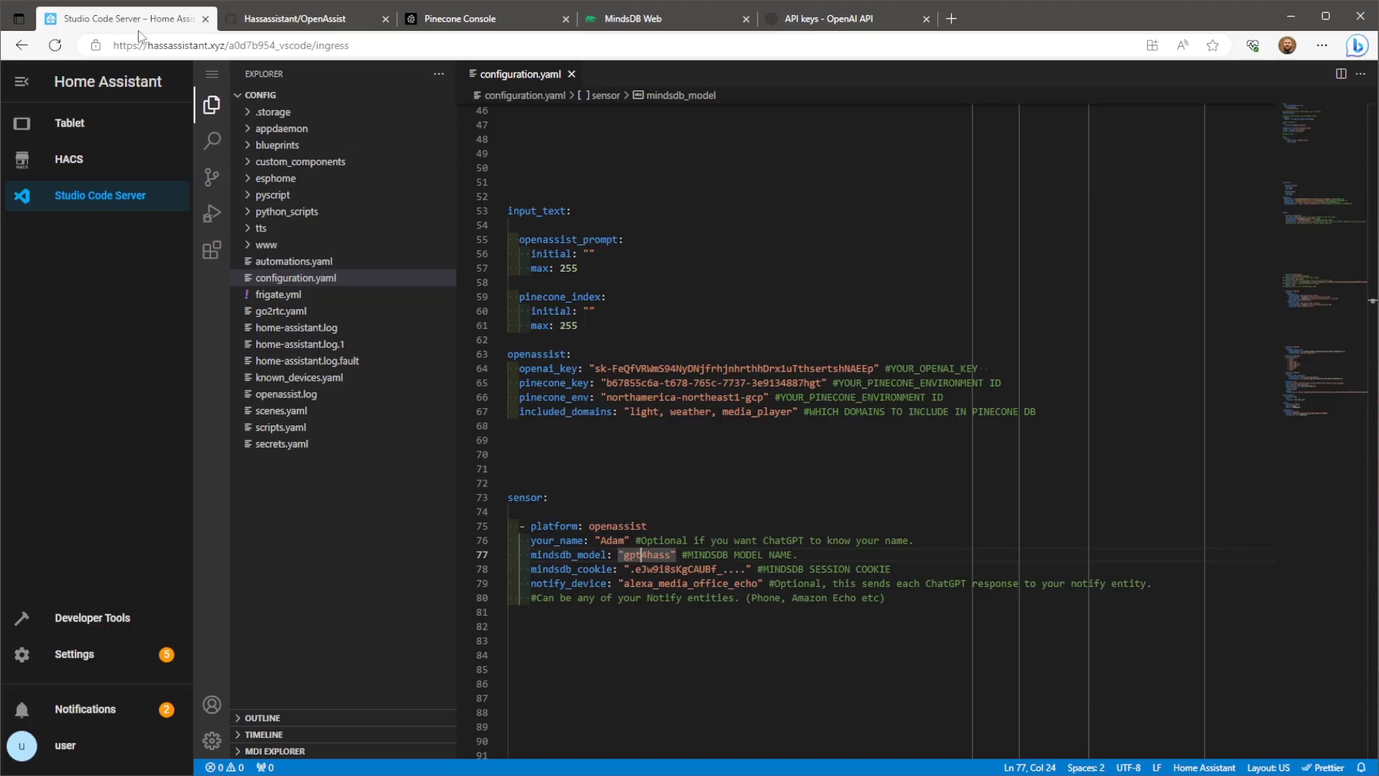
drag(747, 569, 627, 569)
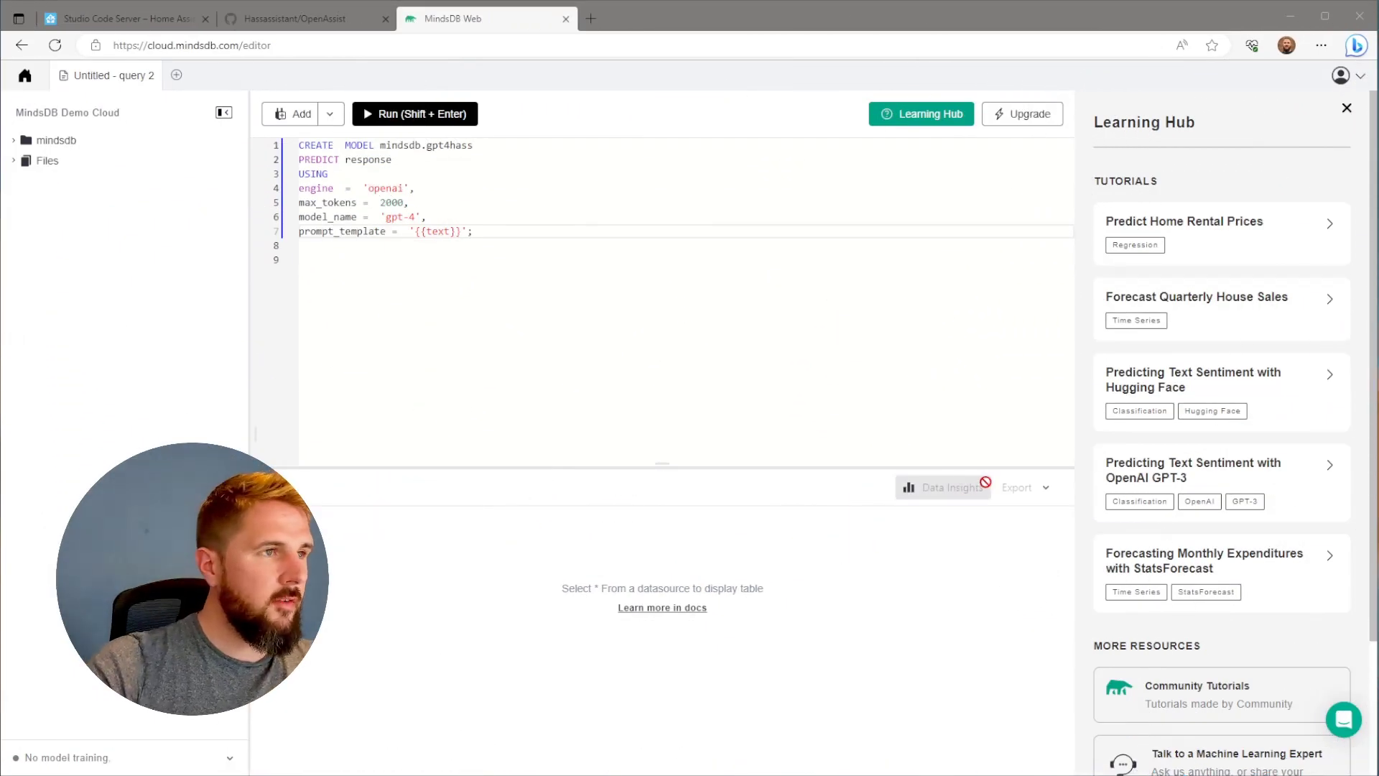
- Copy the MindsDB session cookie value from the editor request's Cookies in the Network inspector
click(774, 365)
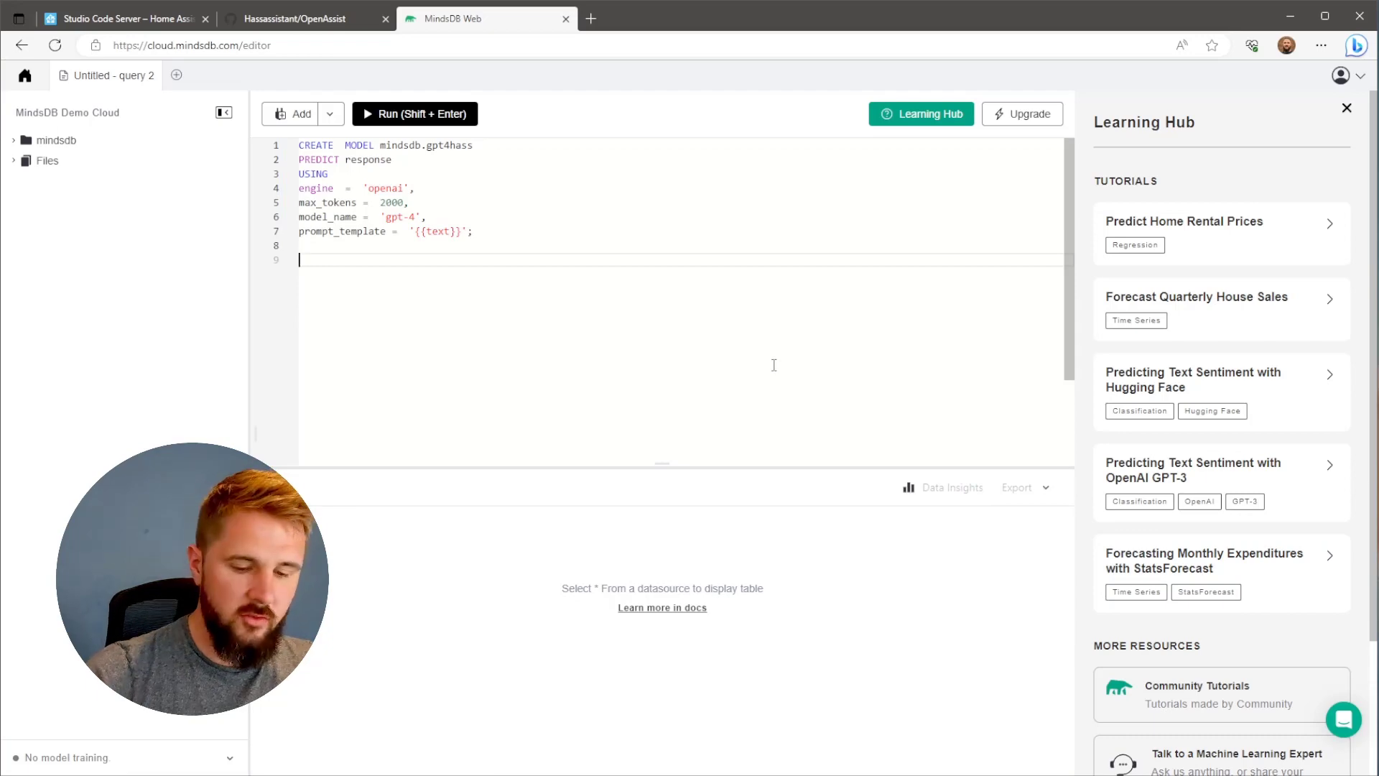
key(F12)
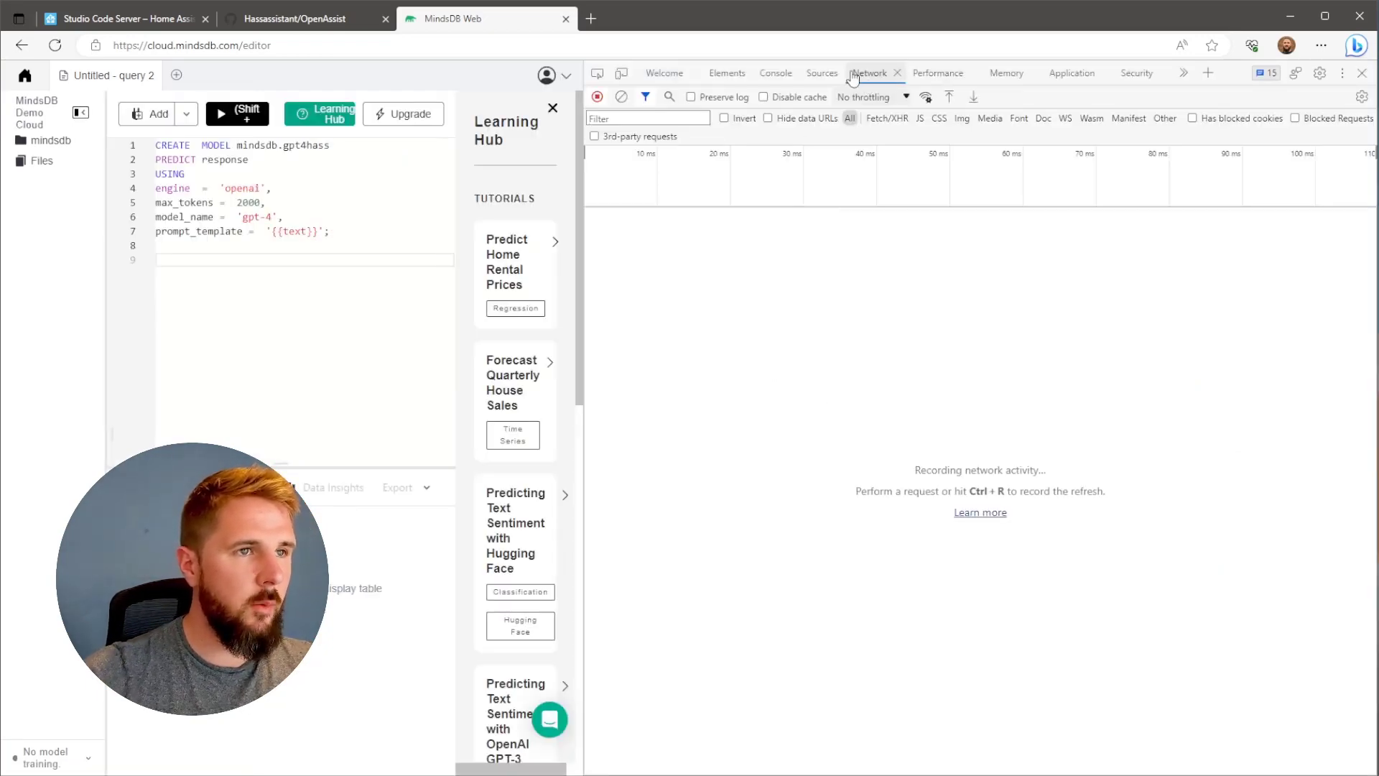
key(ctrl+r)
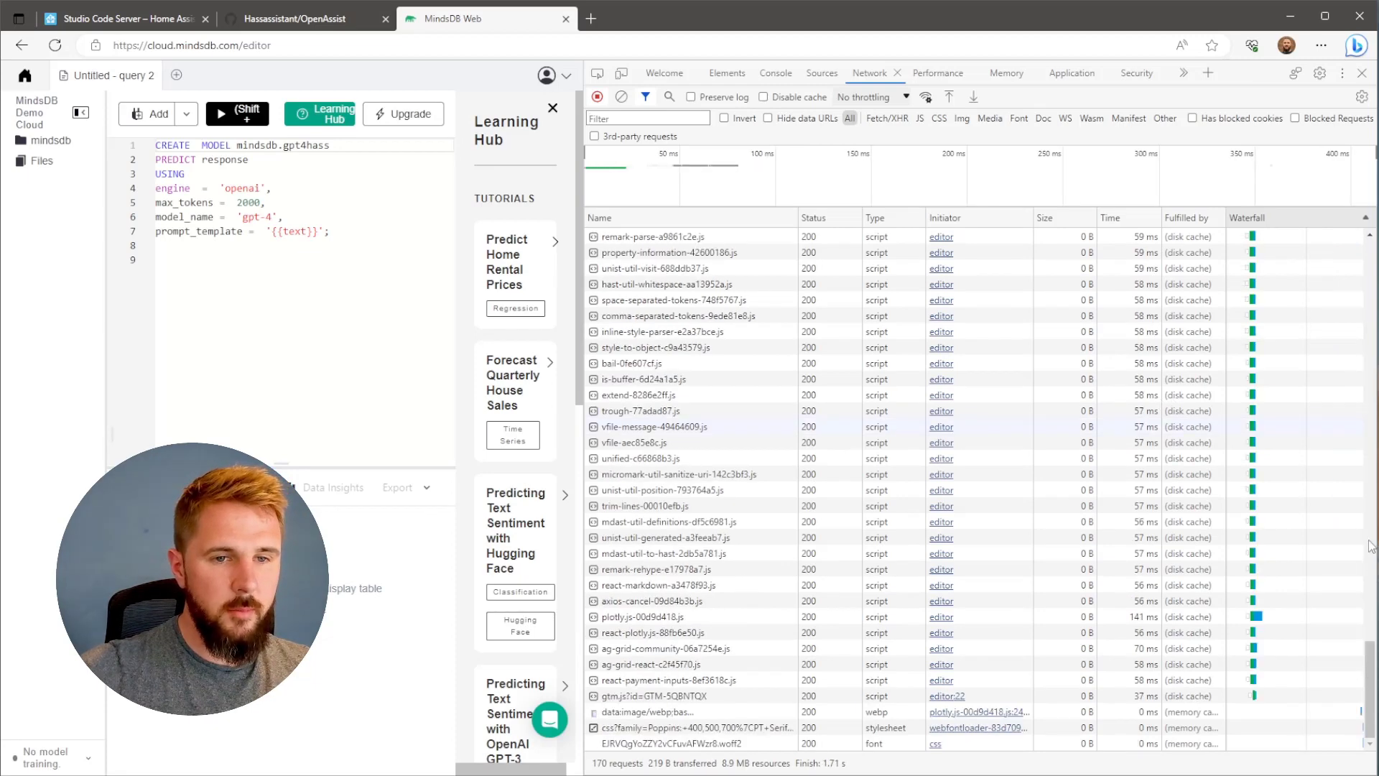
scroll(1354, 632, up, 20)
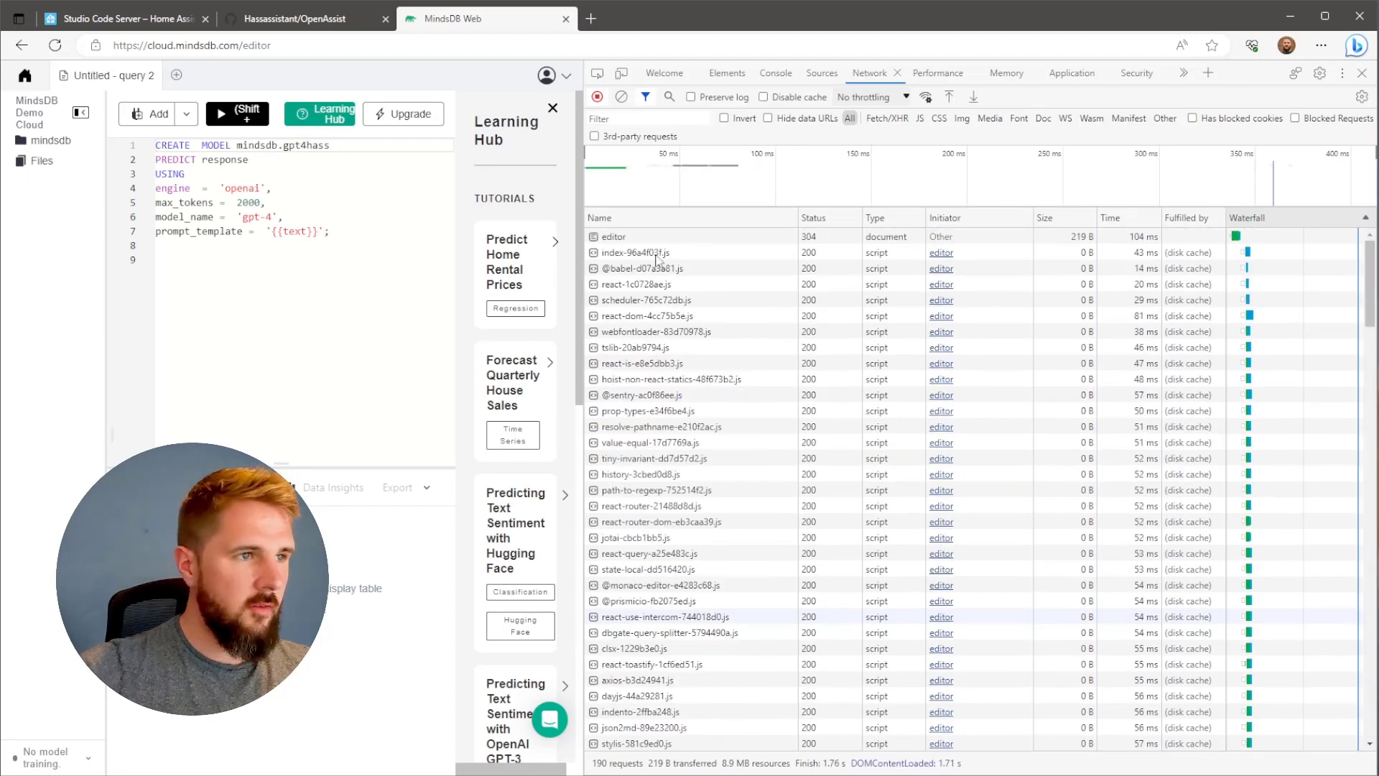
click(625, 253)
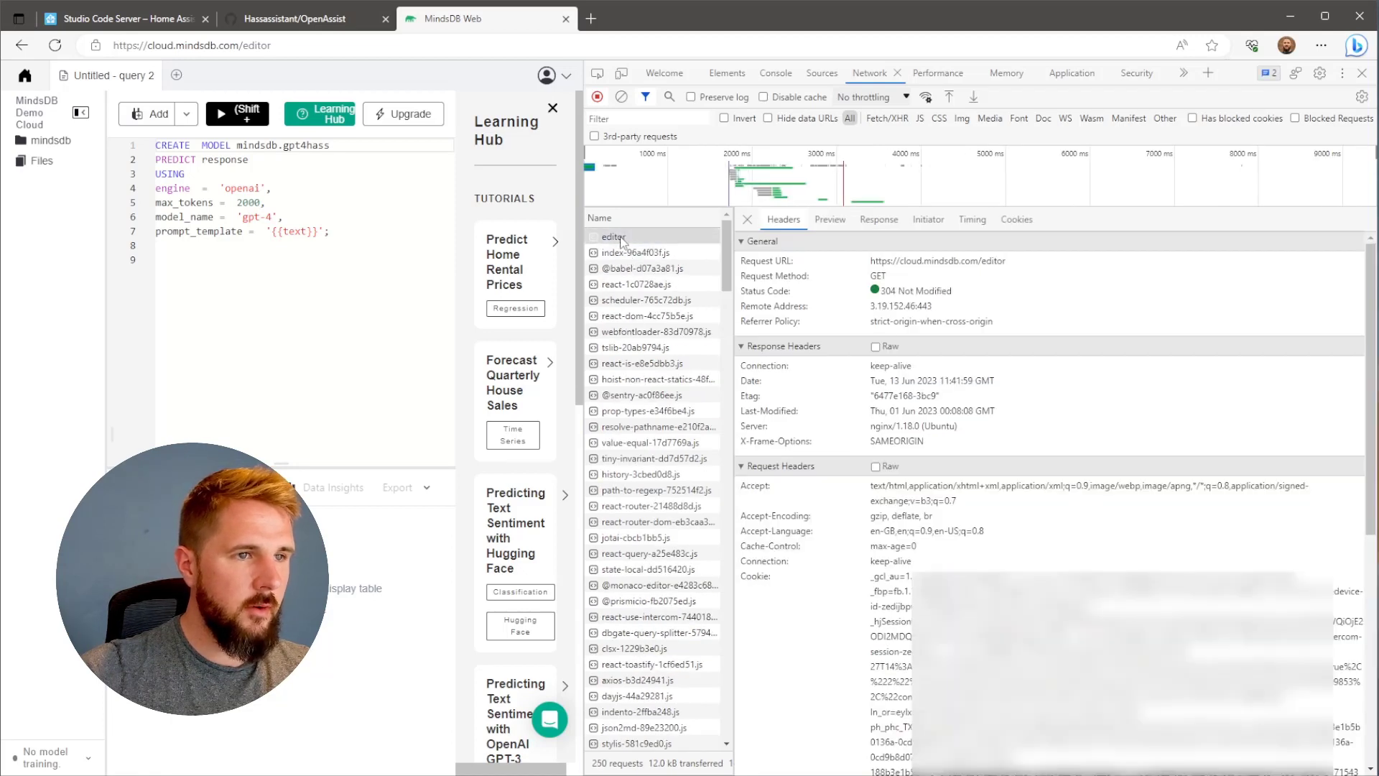
click(1017, 221)
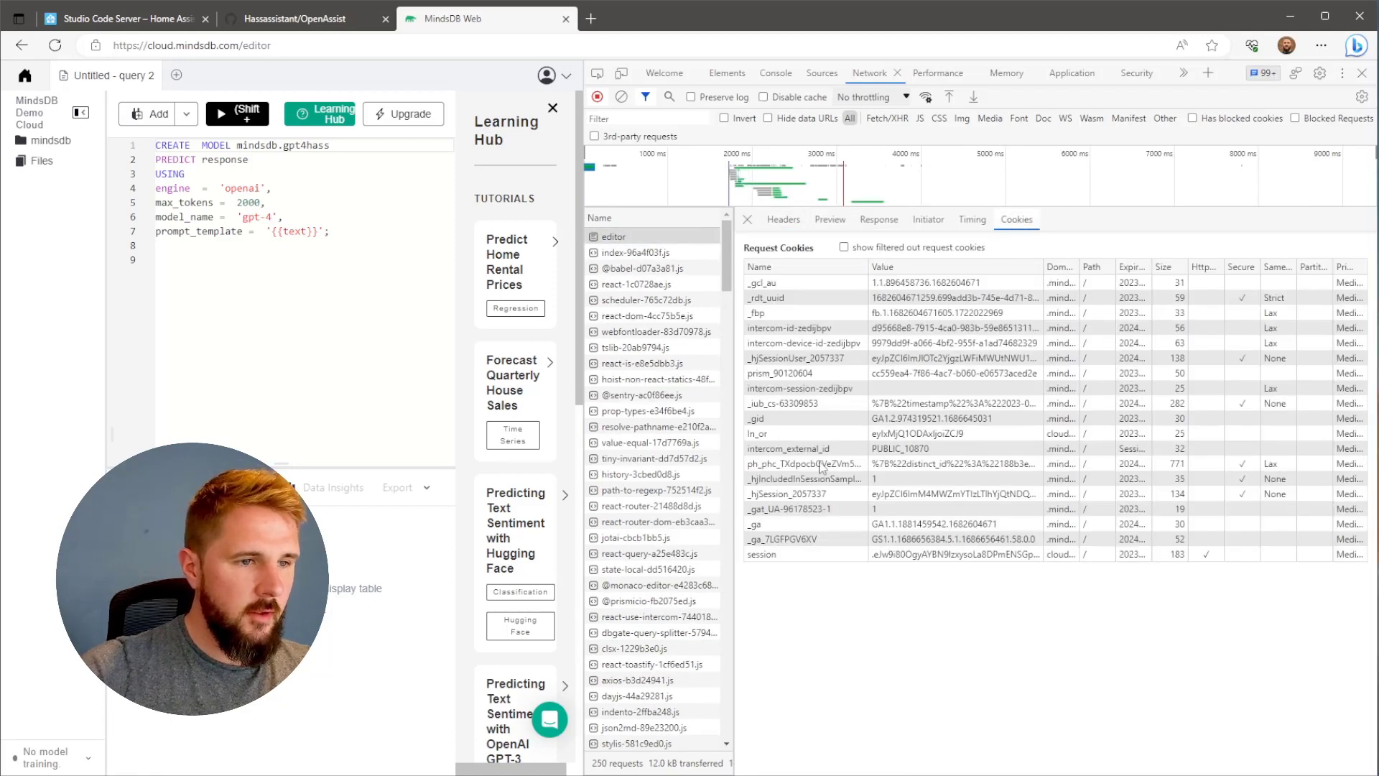
click(774, 557)
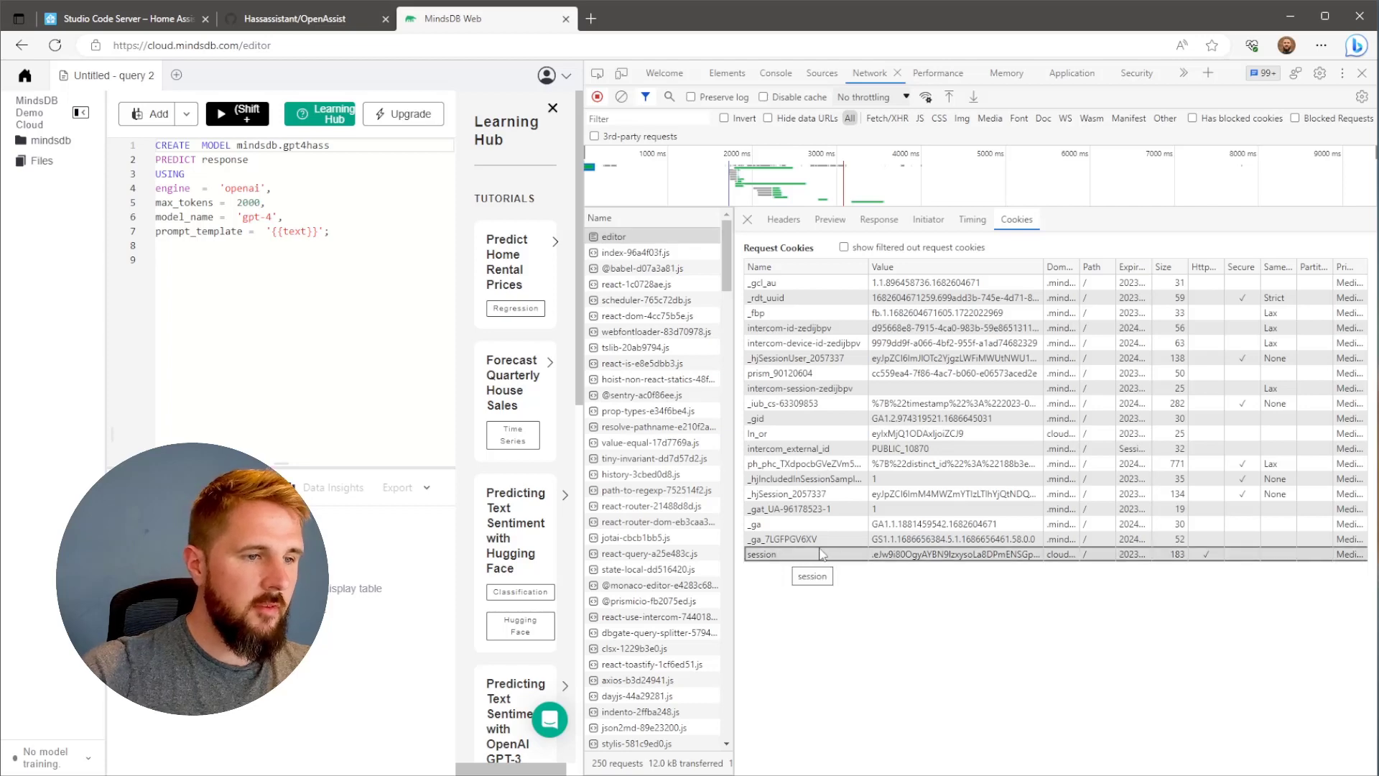
double_click(917, 557)
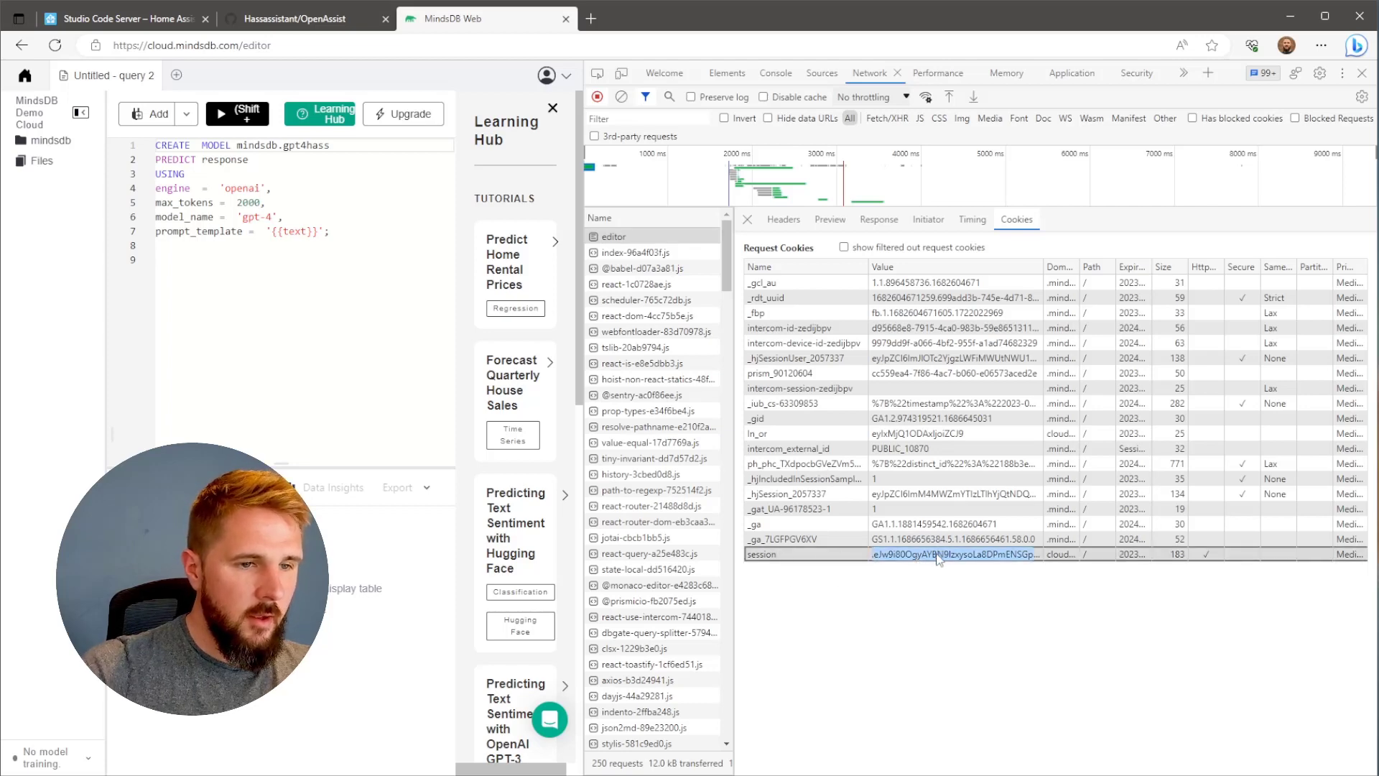
right_click(923, 562)
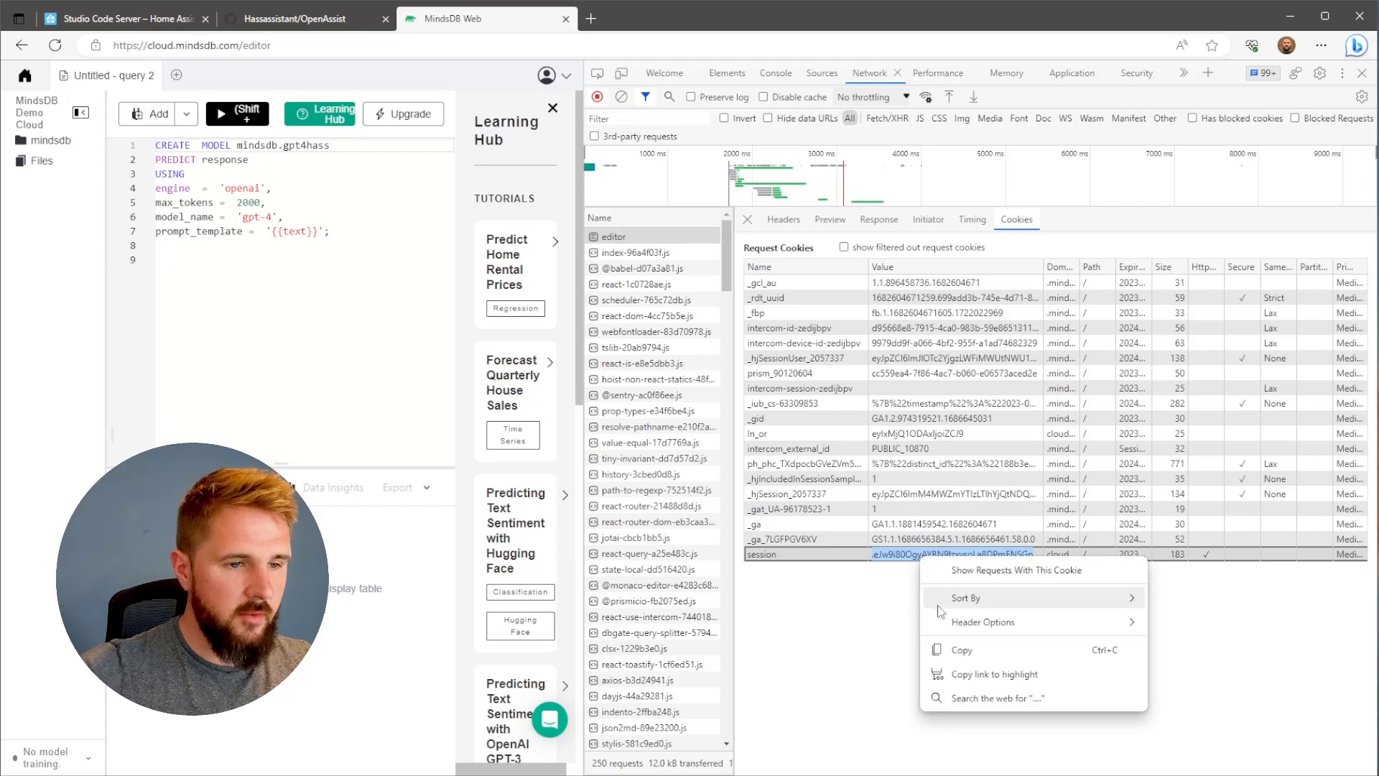
click(963, 650)
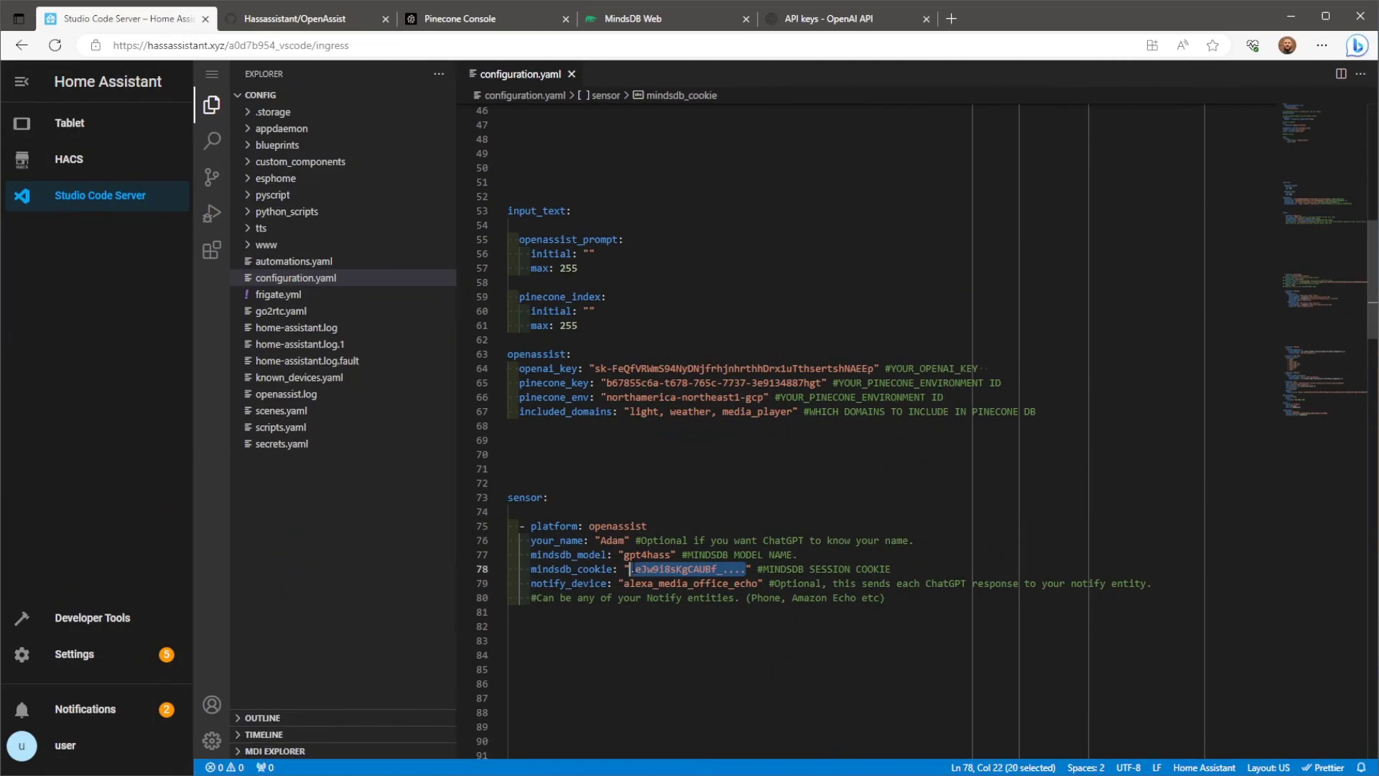
- Paste the MindsDB session cookie onto the mindsdb_cookie line and start duplicating the Home Assistant tab
key(ctrl+v)
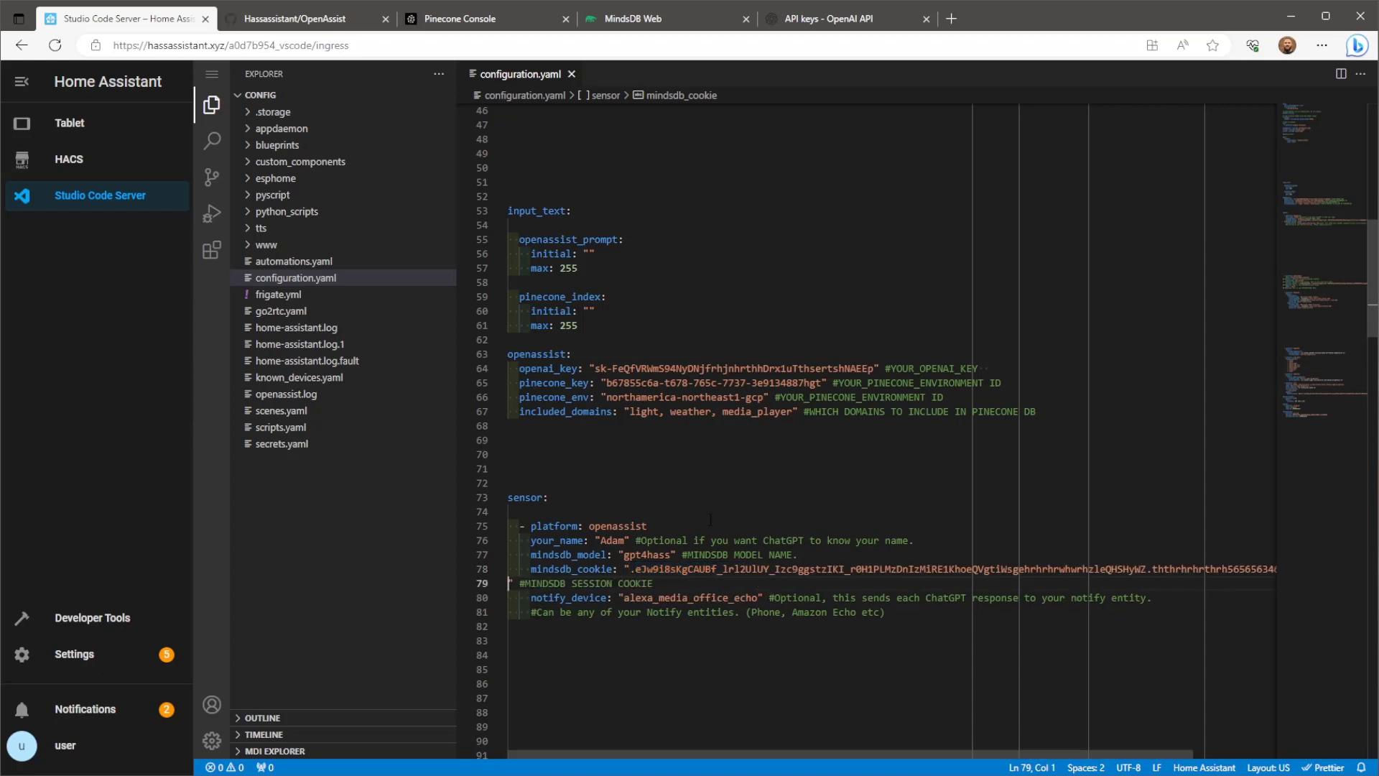
key(BackSpace)
scroll(897, 597, left, 2)
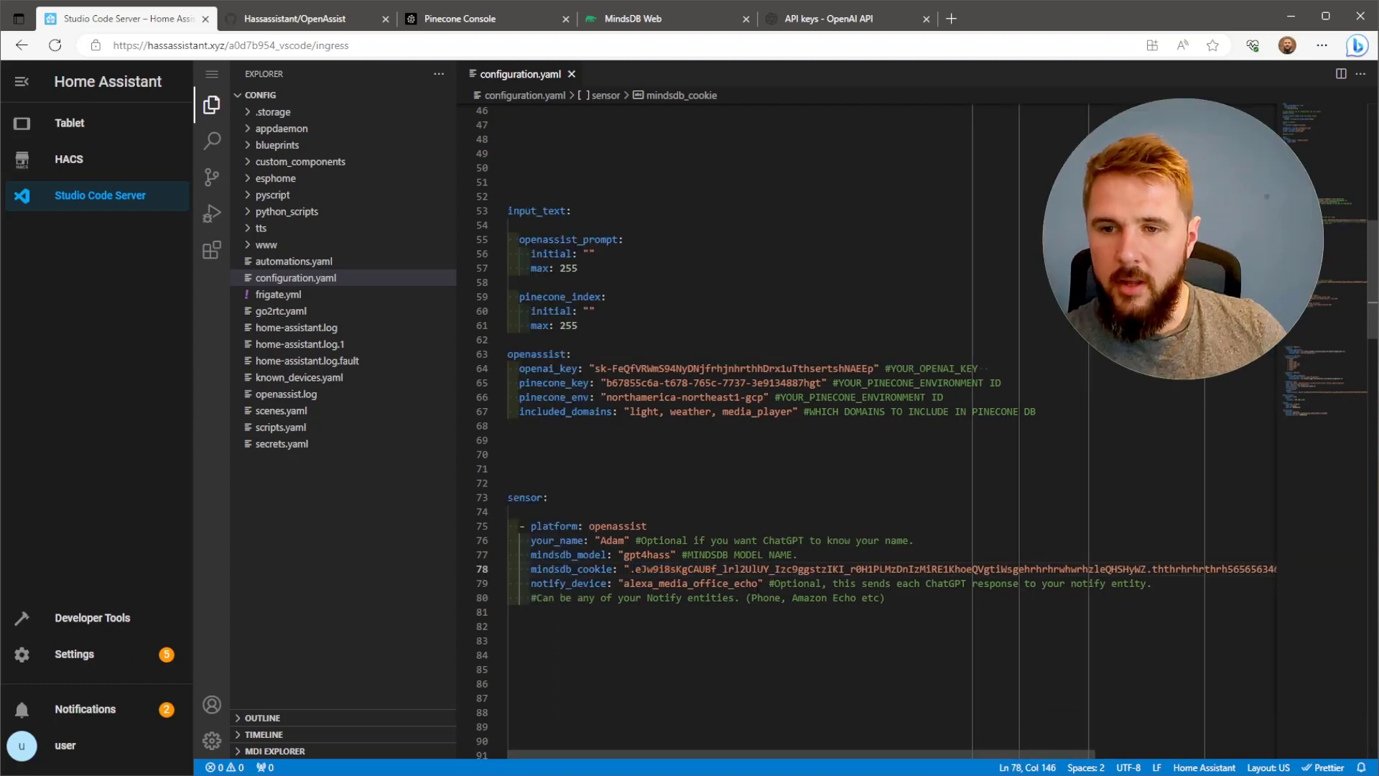
drag(618, 583, 760, 583)
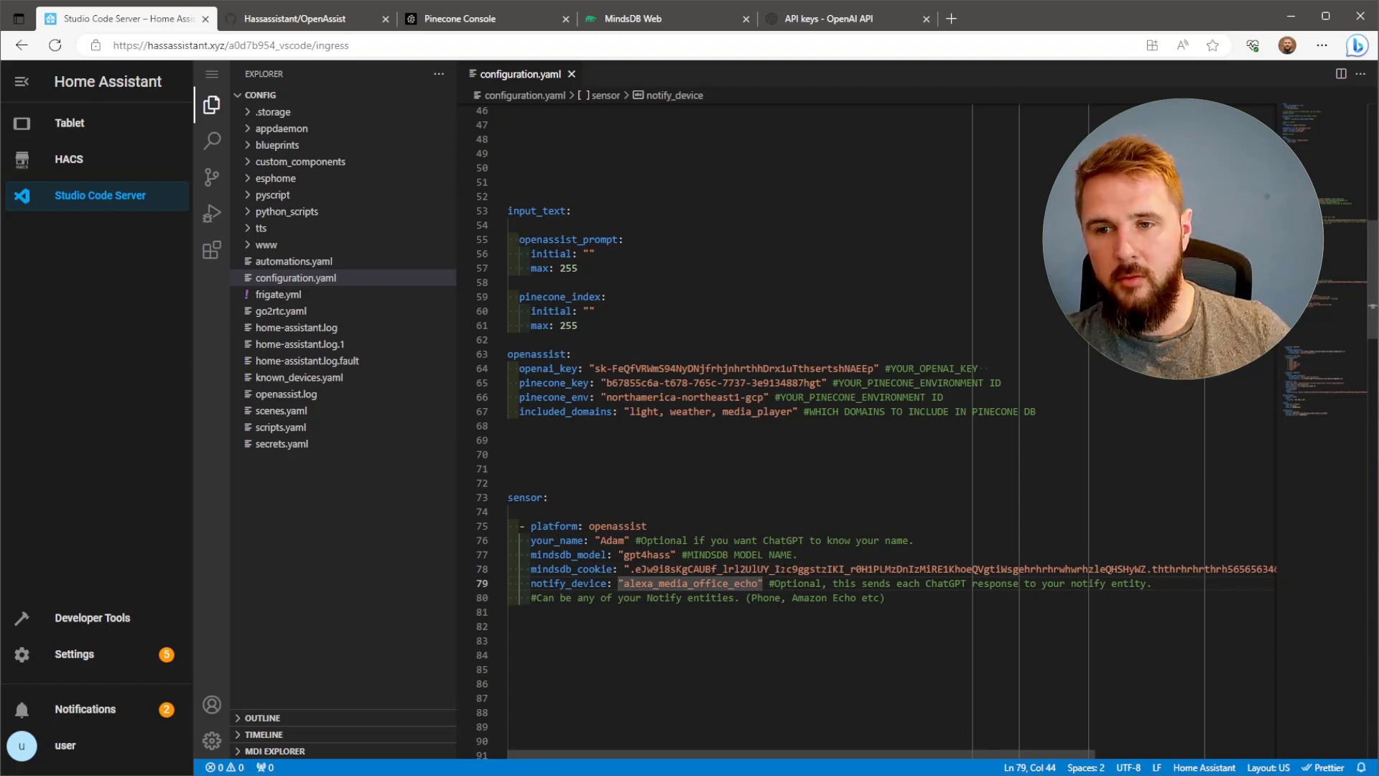
right_click(156, 19)
- In a duplicated tab, find the phone's mobile-app notification service in Developer Tools and select its entity name
click(225, 131)
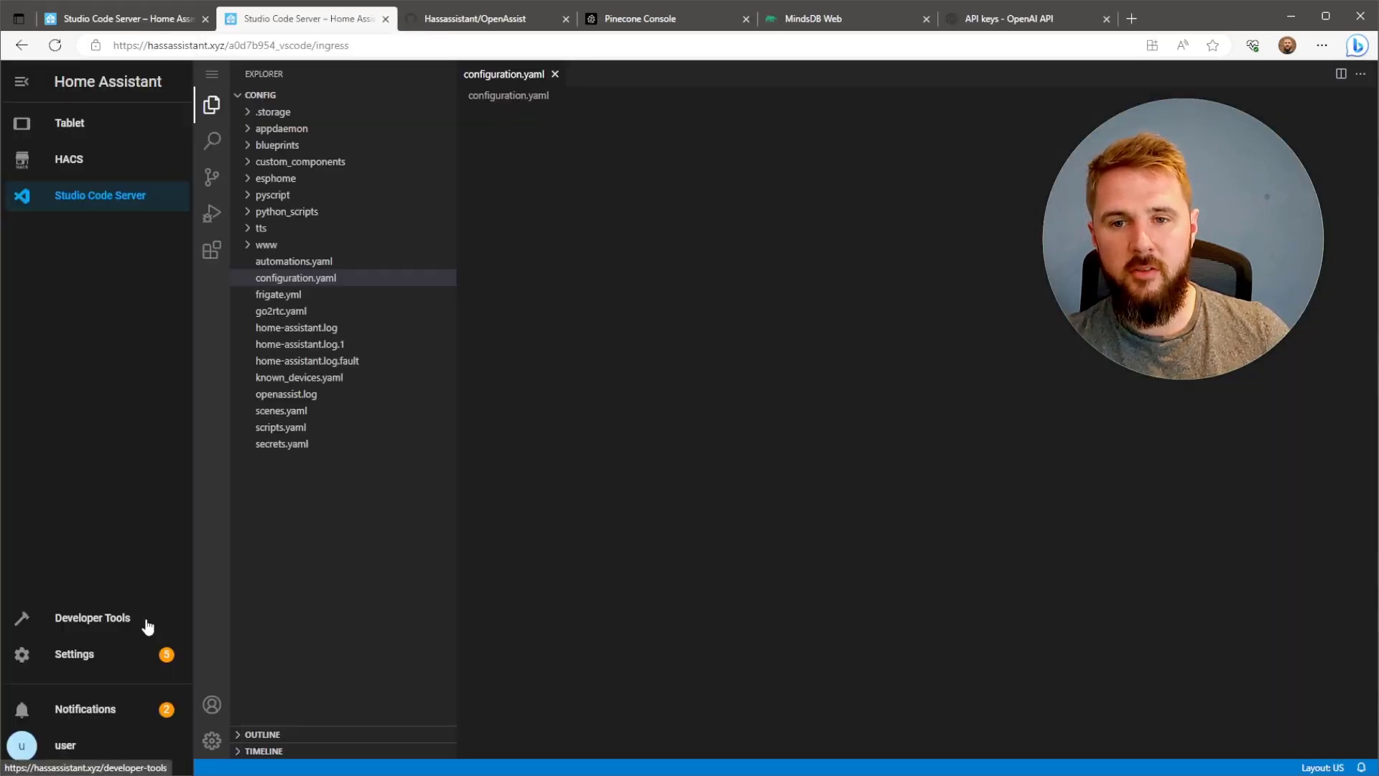
click(147, 622)
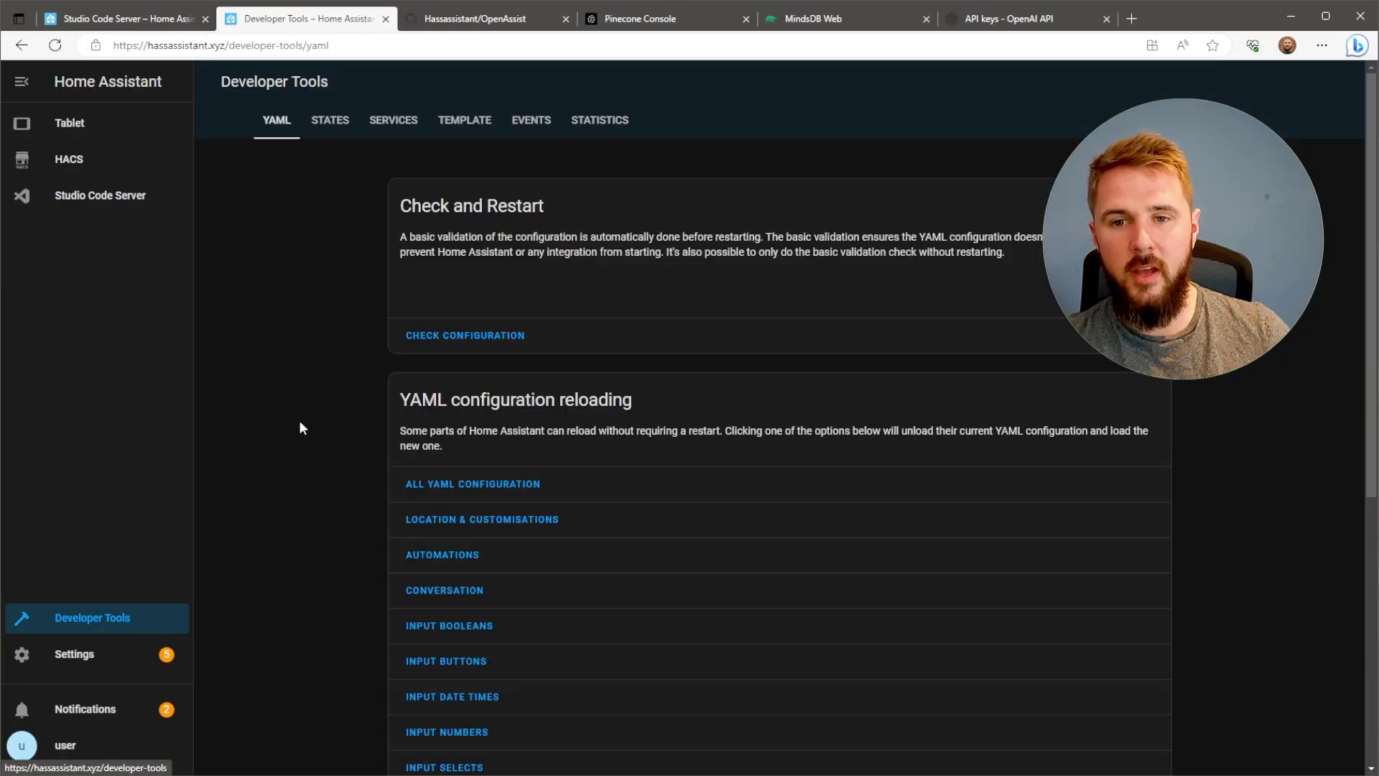
click(407, 122)
click(514, 228)
text(not)
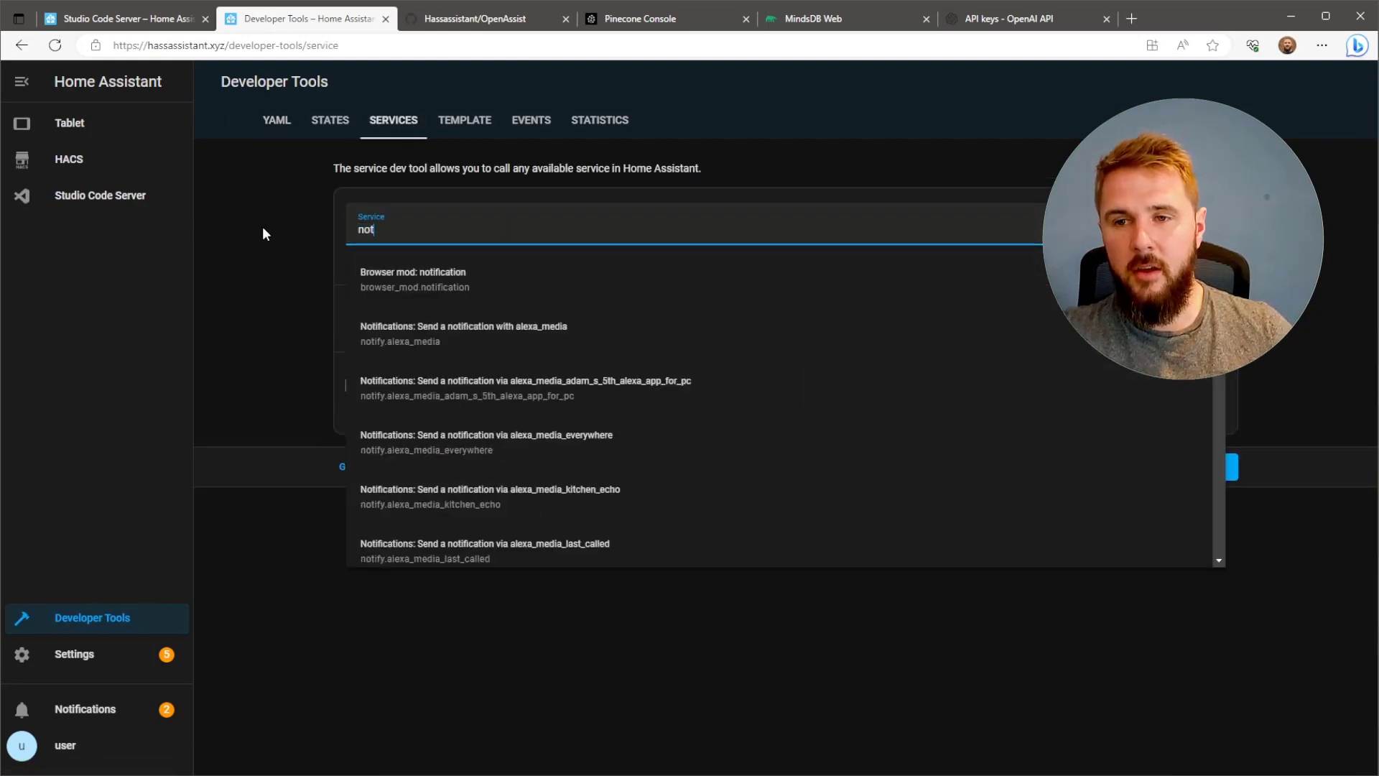
text(ification)
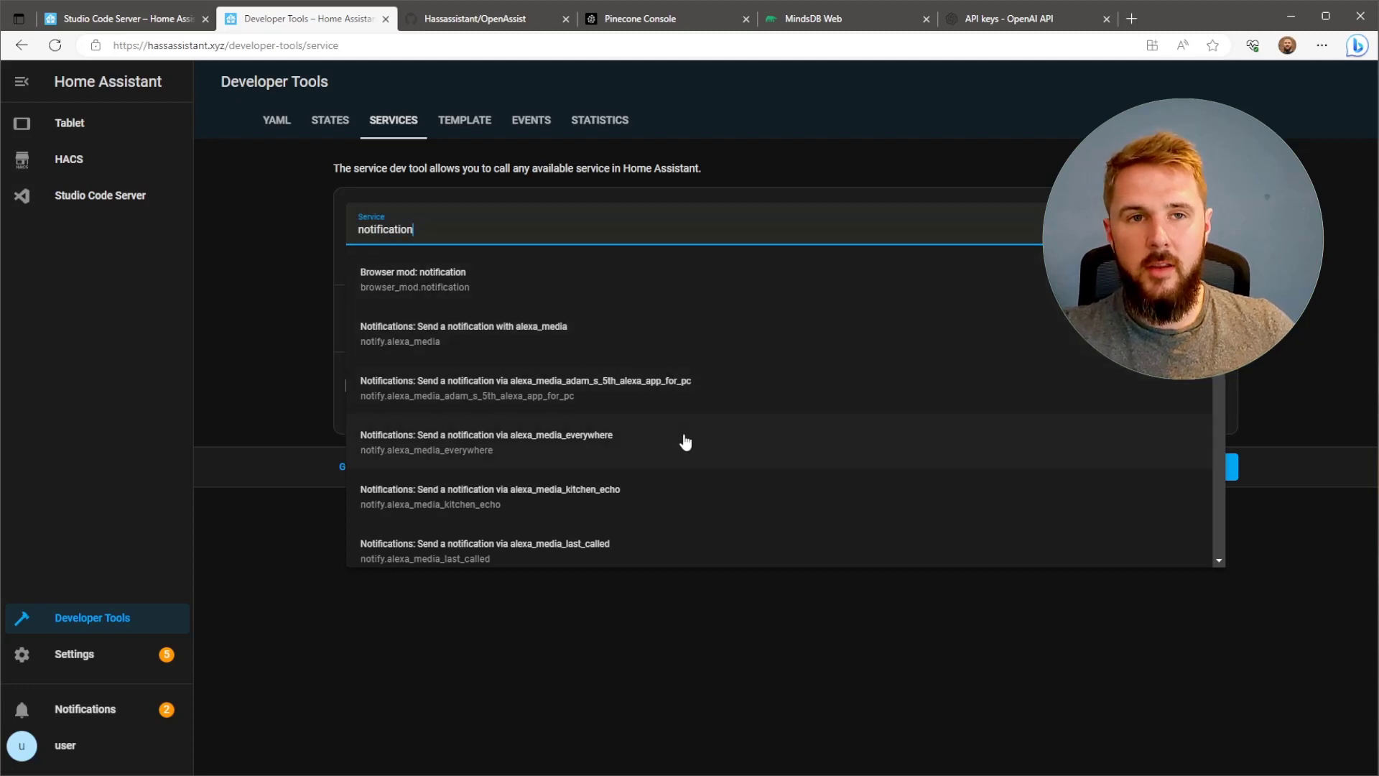
scroll(702, 468, down, 3)
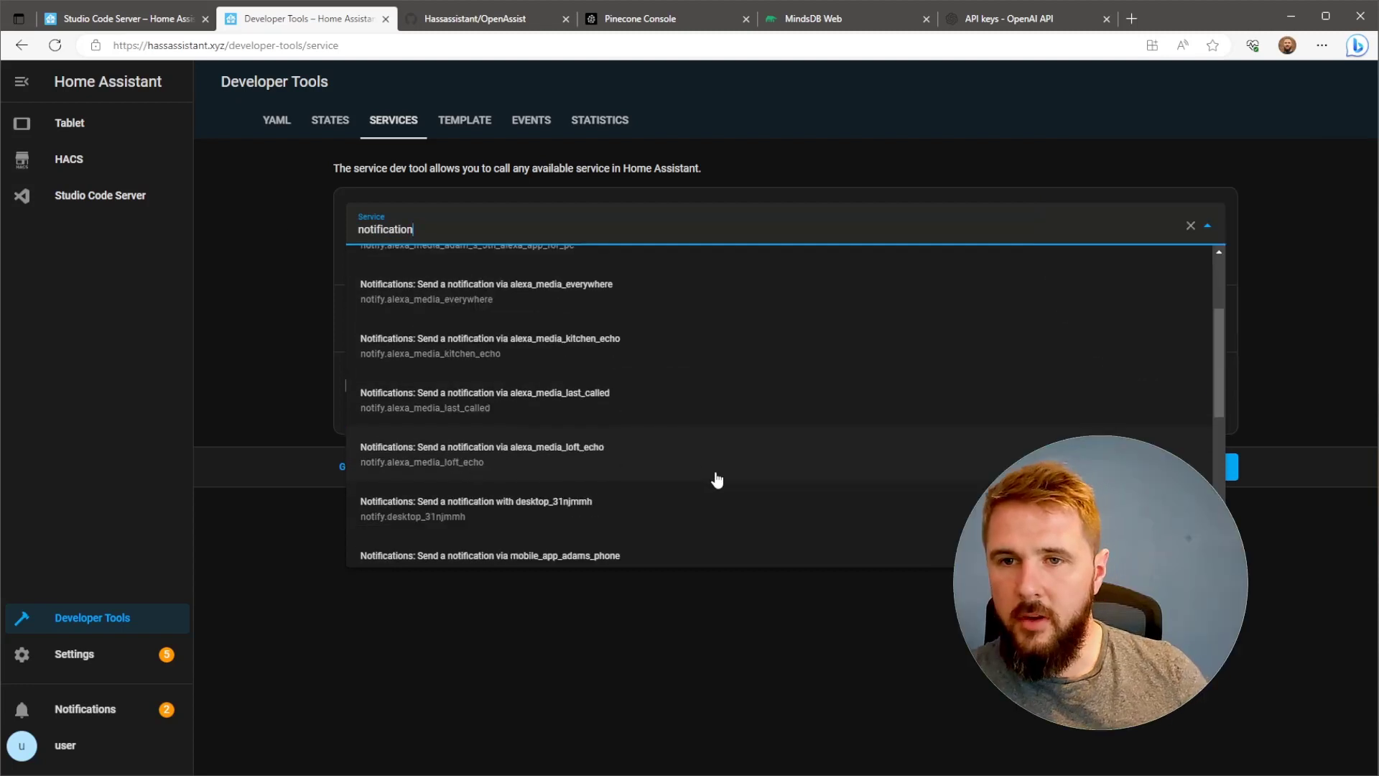
scroll(717, 478, down, 1)
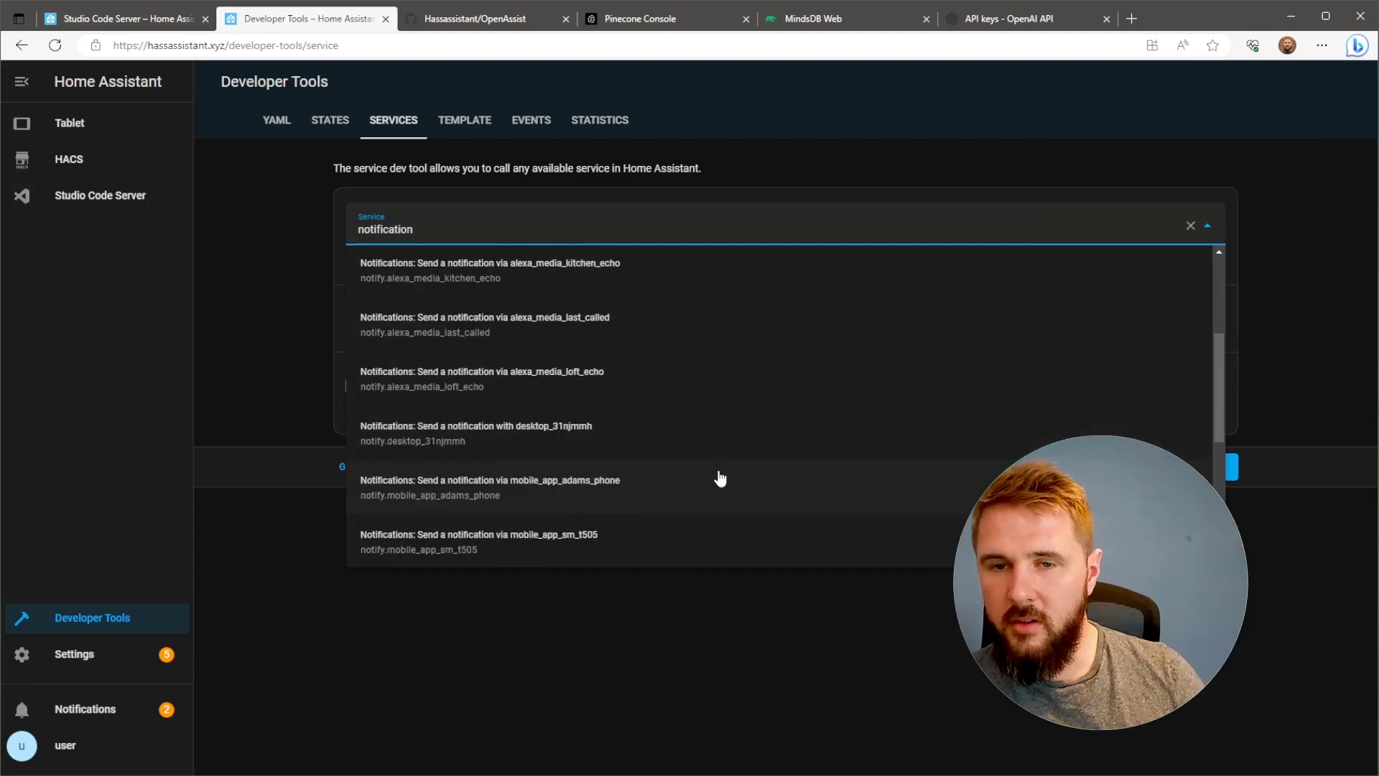
click(581, 490)
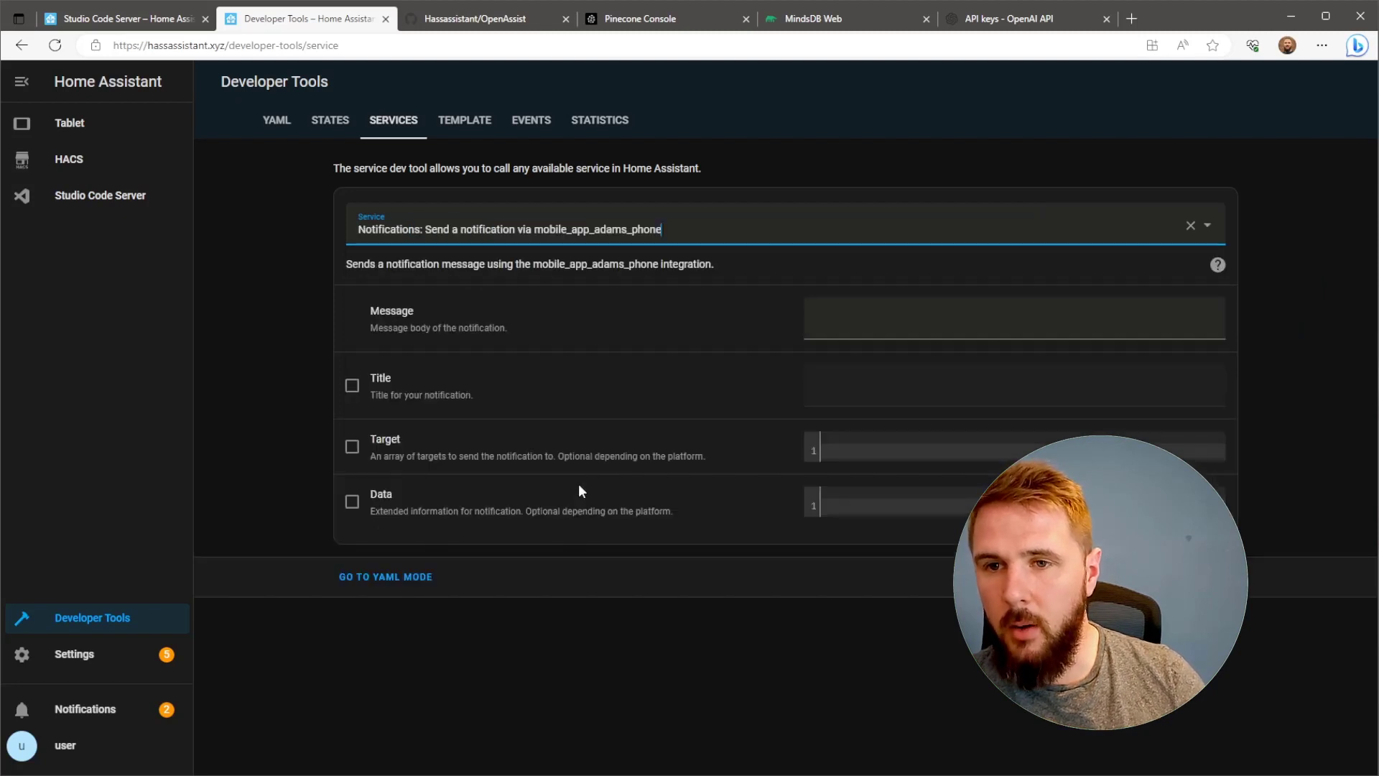
click(400, 576)
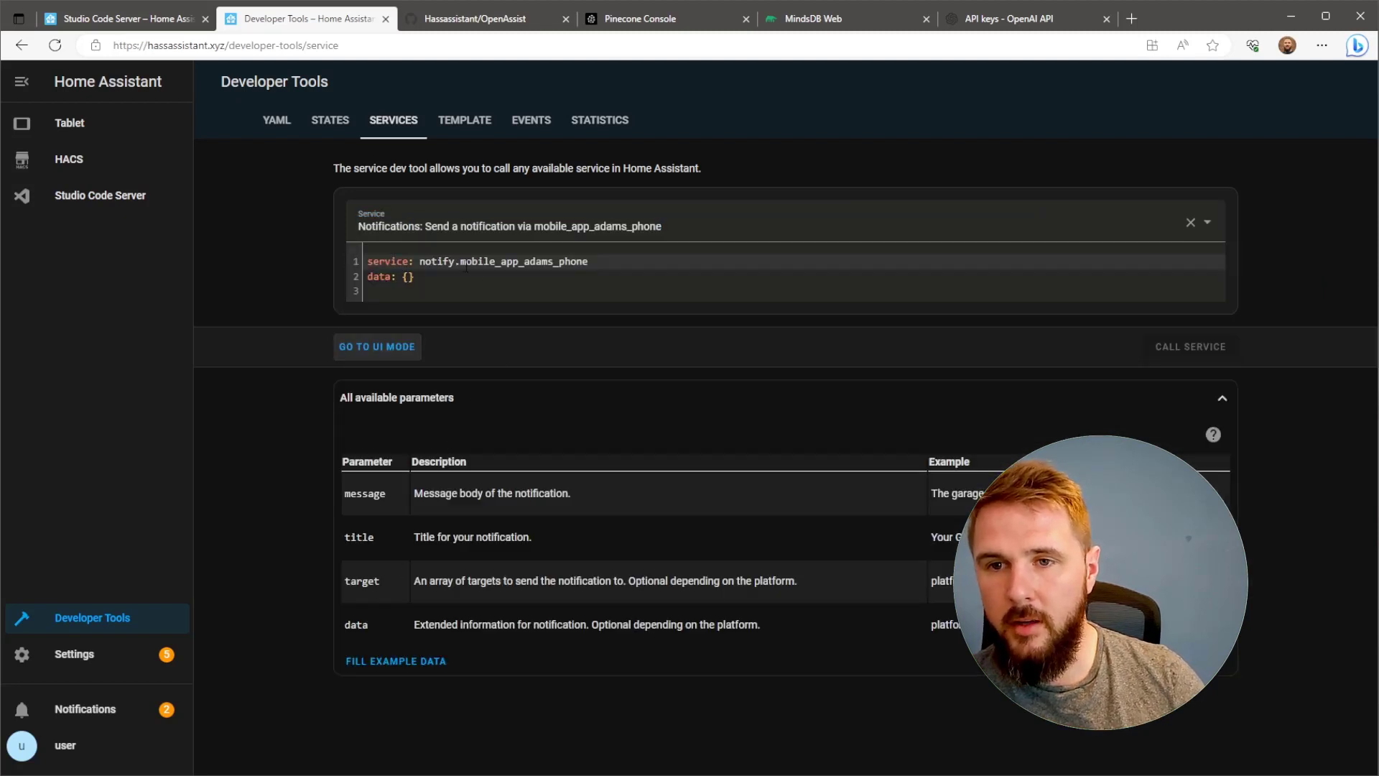
drag(460, 262, 587, 261)
key(ctrl+c)
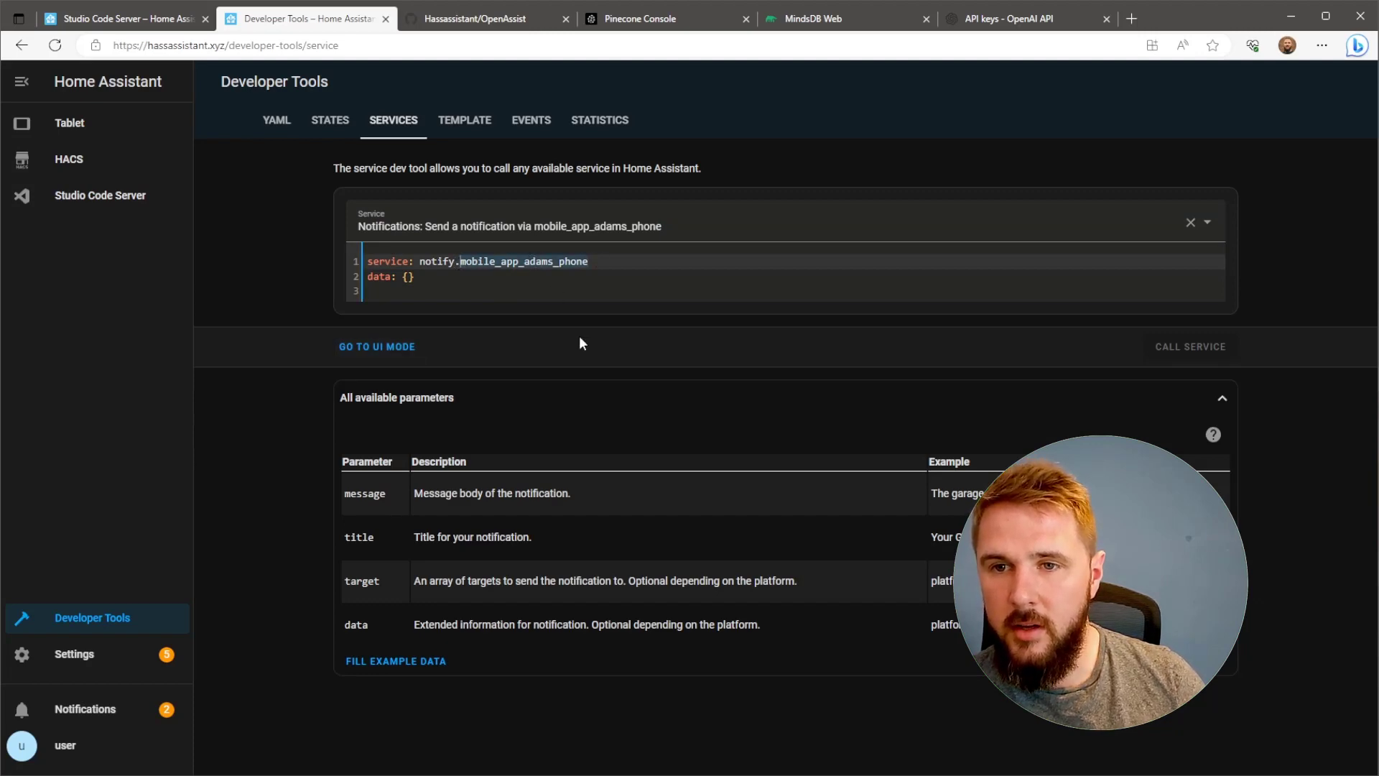
- Replace the alexa_media_office_echo notify_device value in configuration.yaml with the phone's notify entity
click(124, 26)
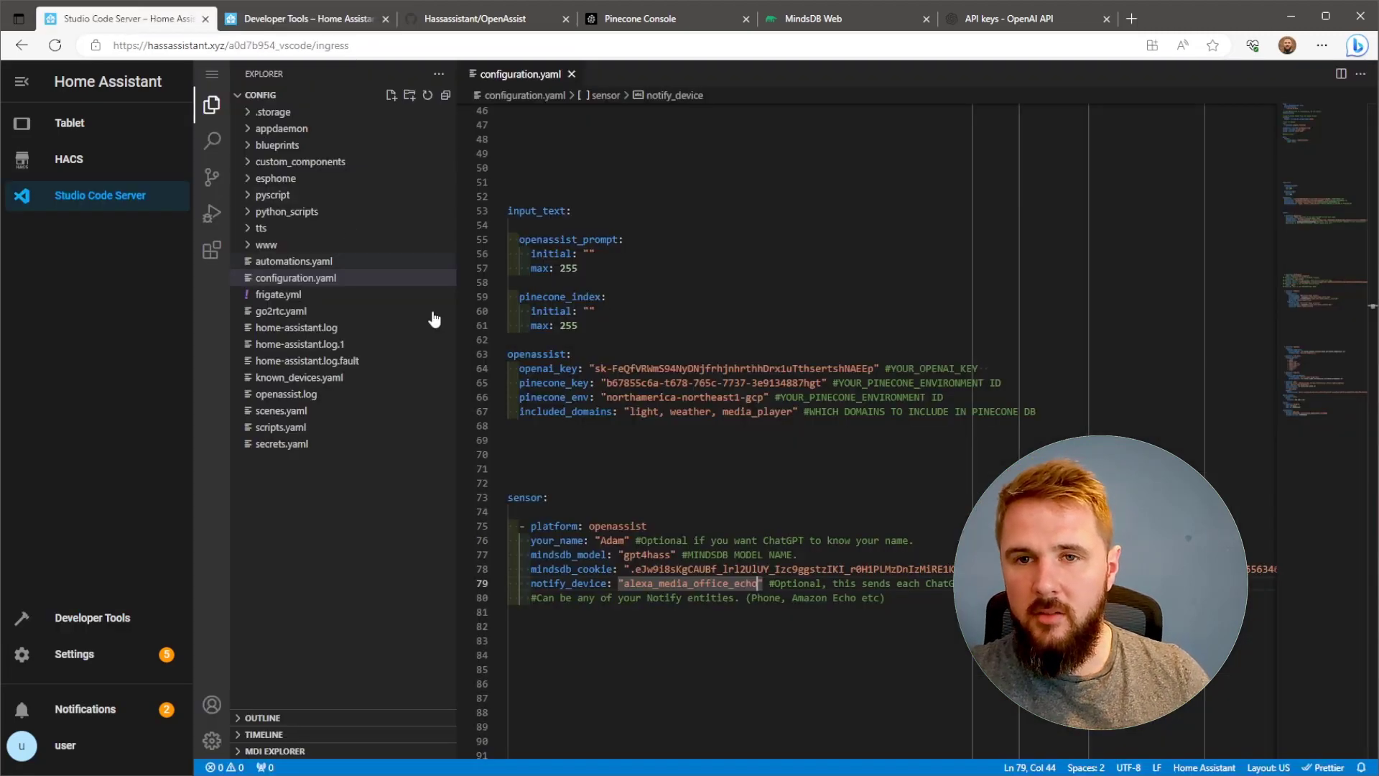
drag(758, 583, 617, 583)
key(ctrl+v)
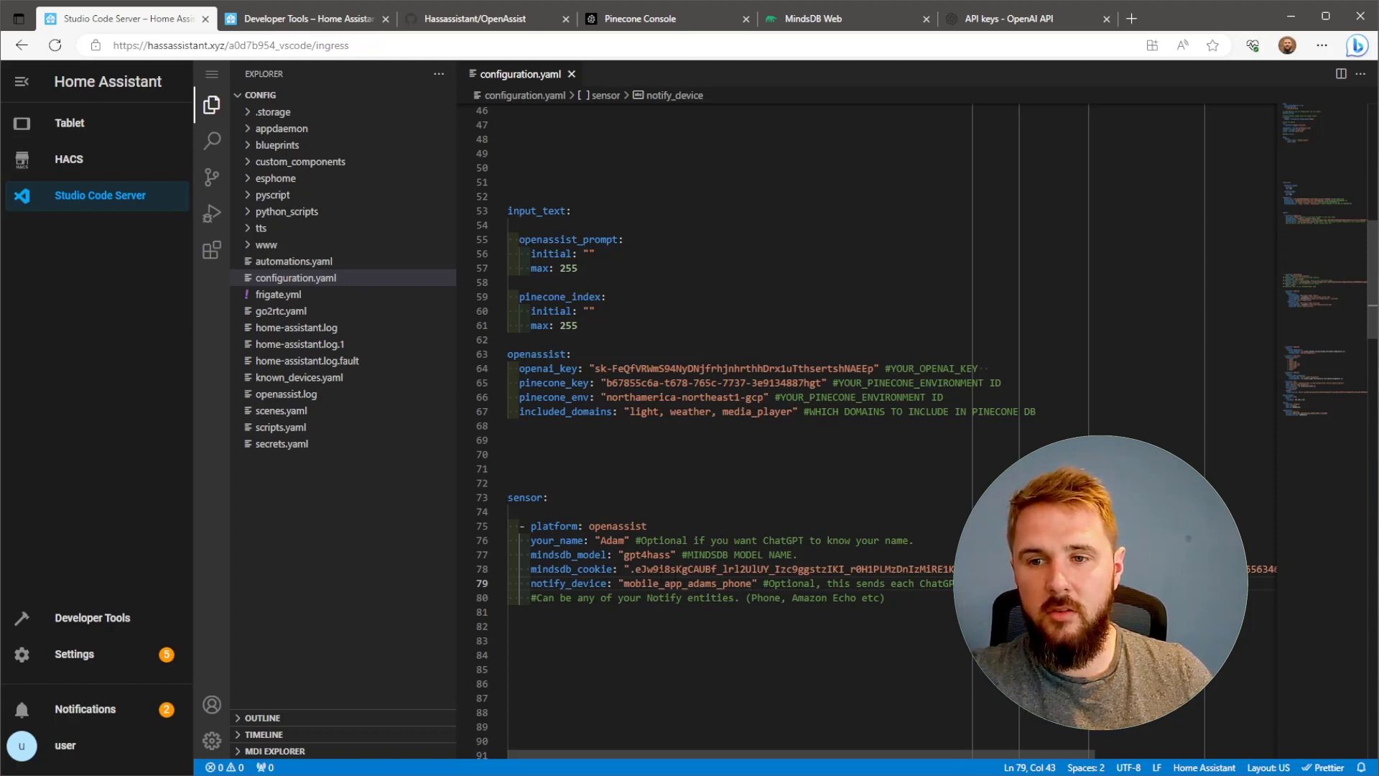
scroll(626, 561, down, 2)
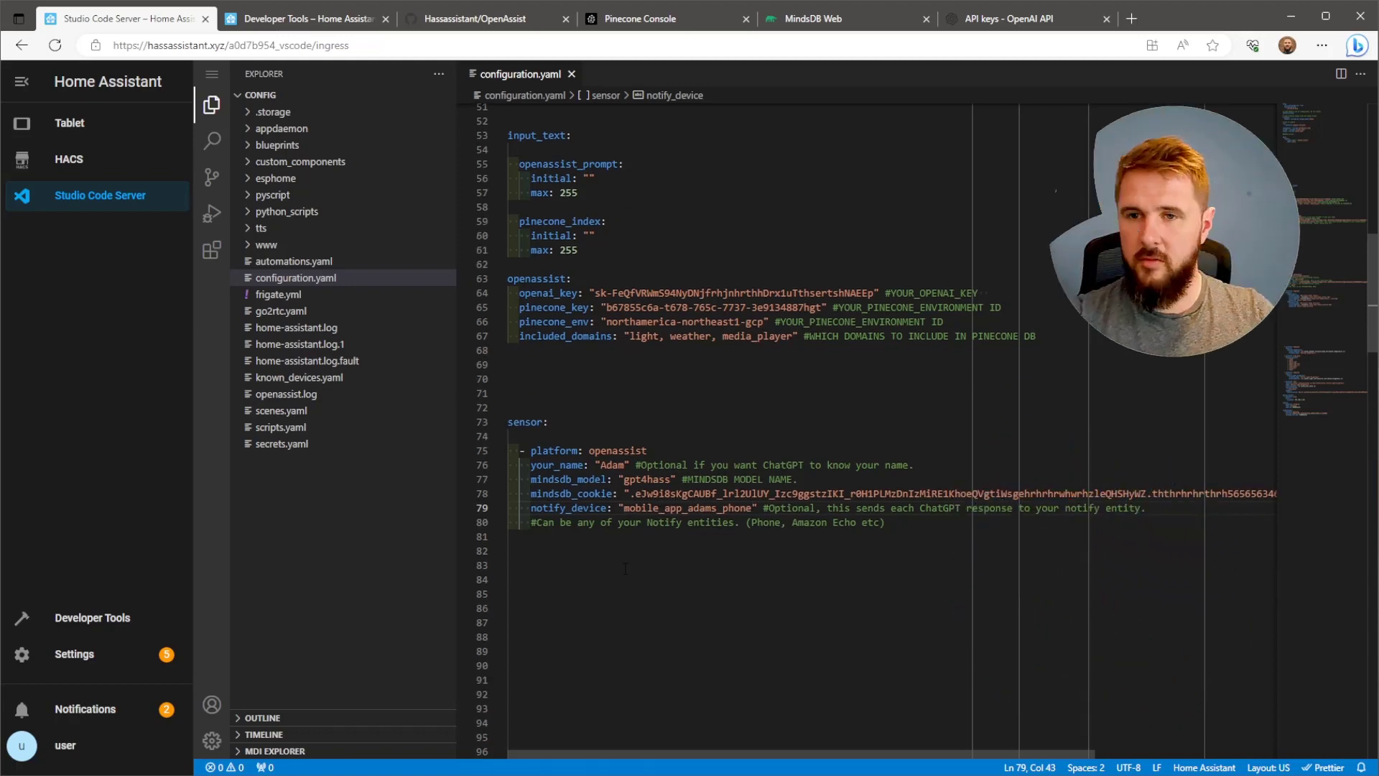
- Run Check Configuration in Developer Tools, then restart Home Assistant
click(26, 621)
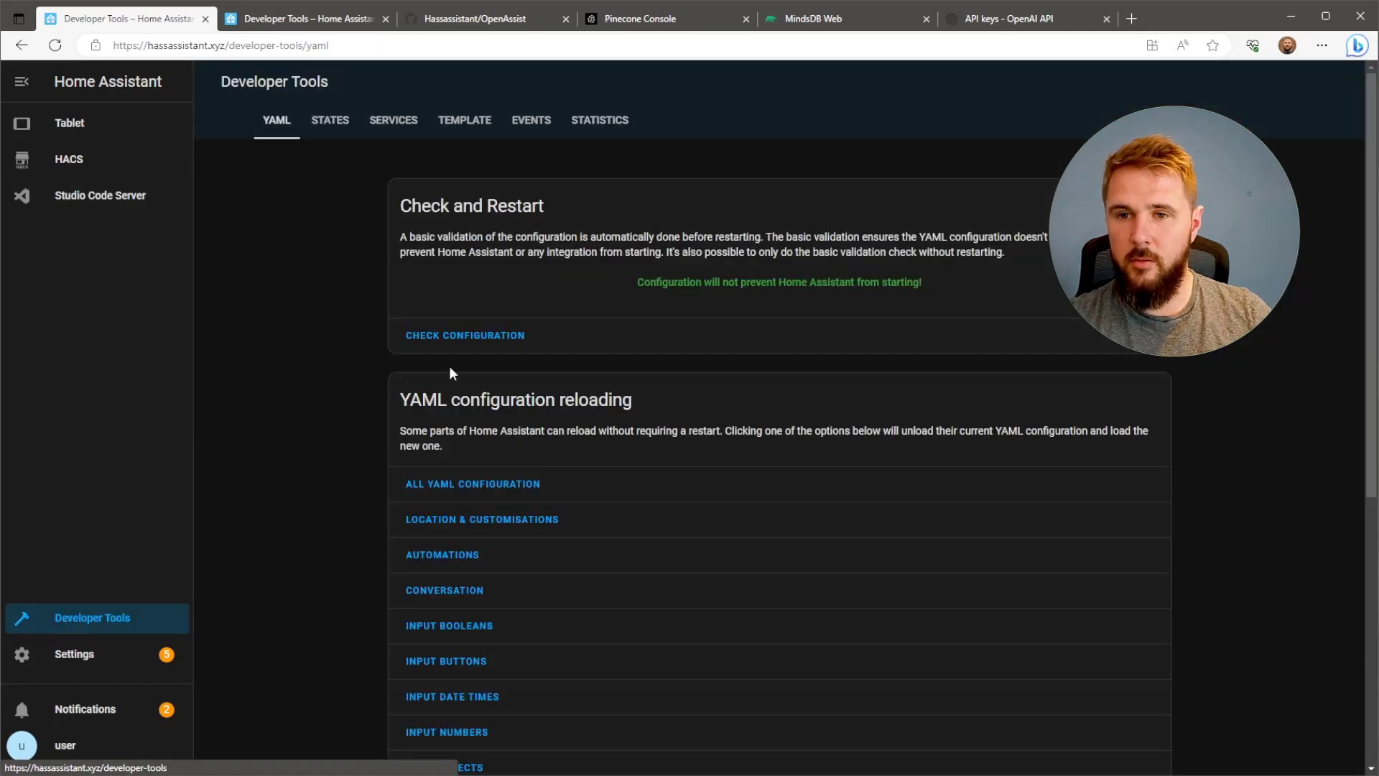
click(471, 338)
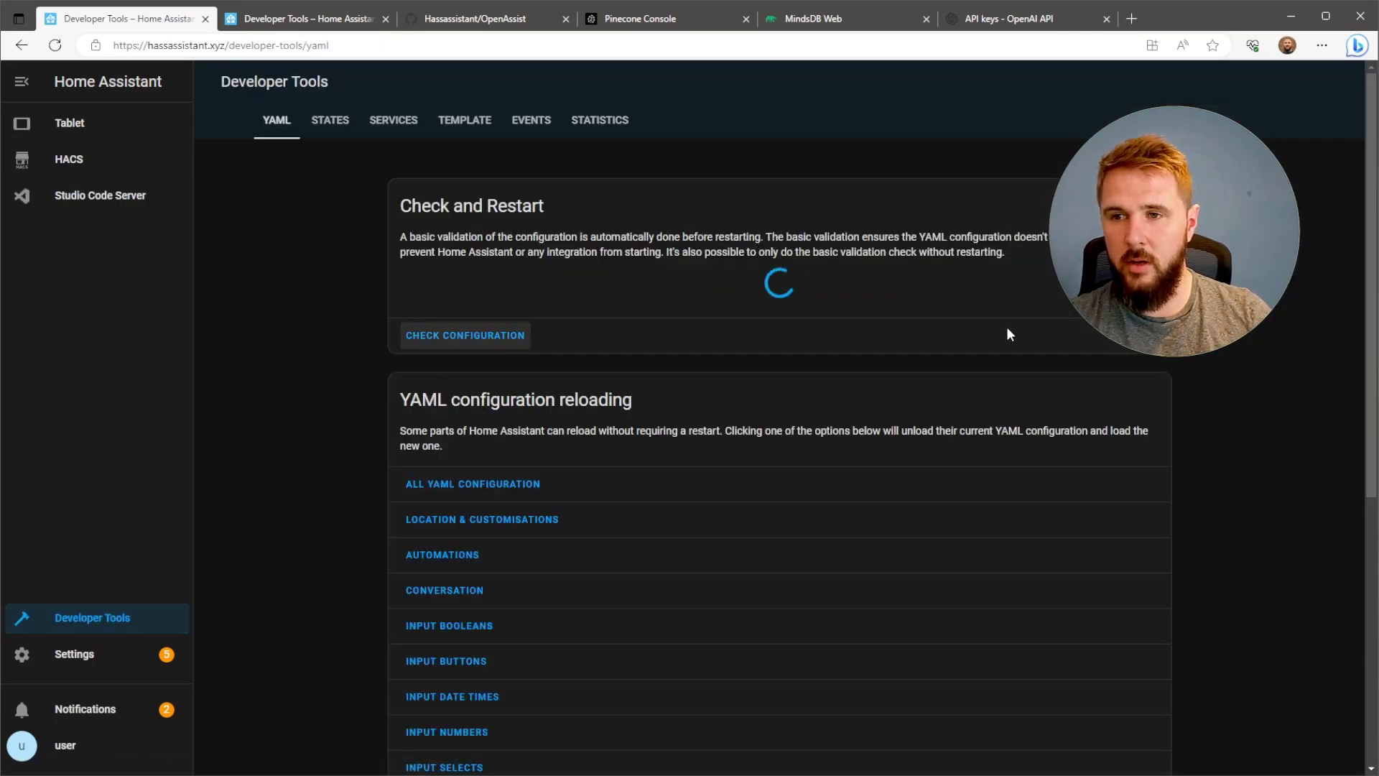
click(1139, 336)
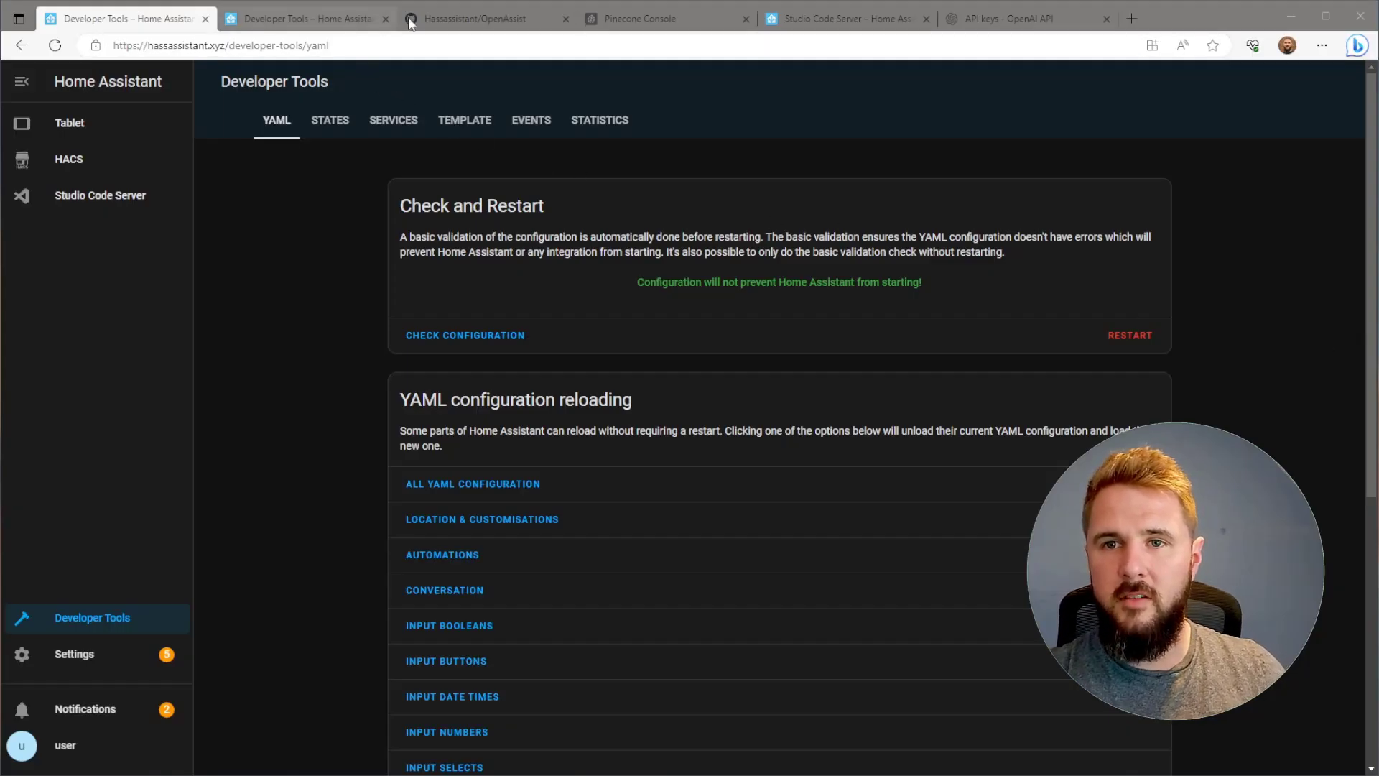
- Copy the README's example Lovelace grid card YAML with its entities and markdown cards
click(411, 19)
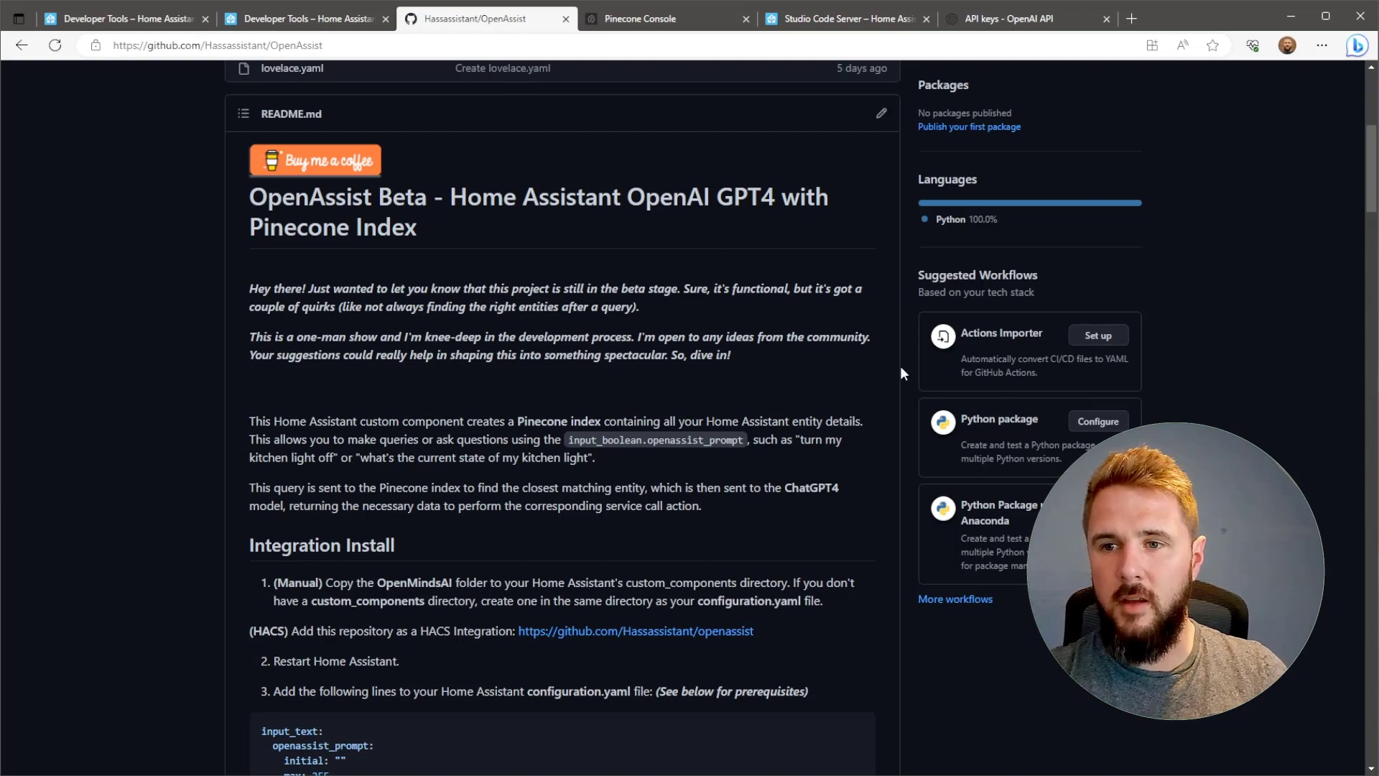
scroll(914, 369, down, 9)
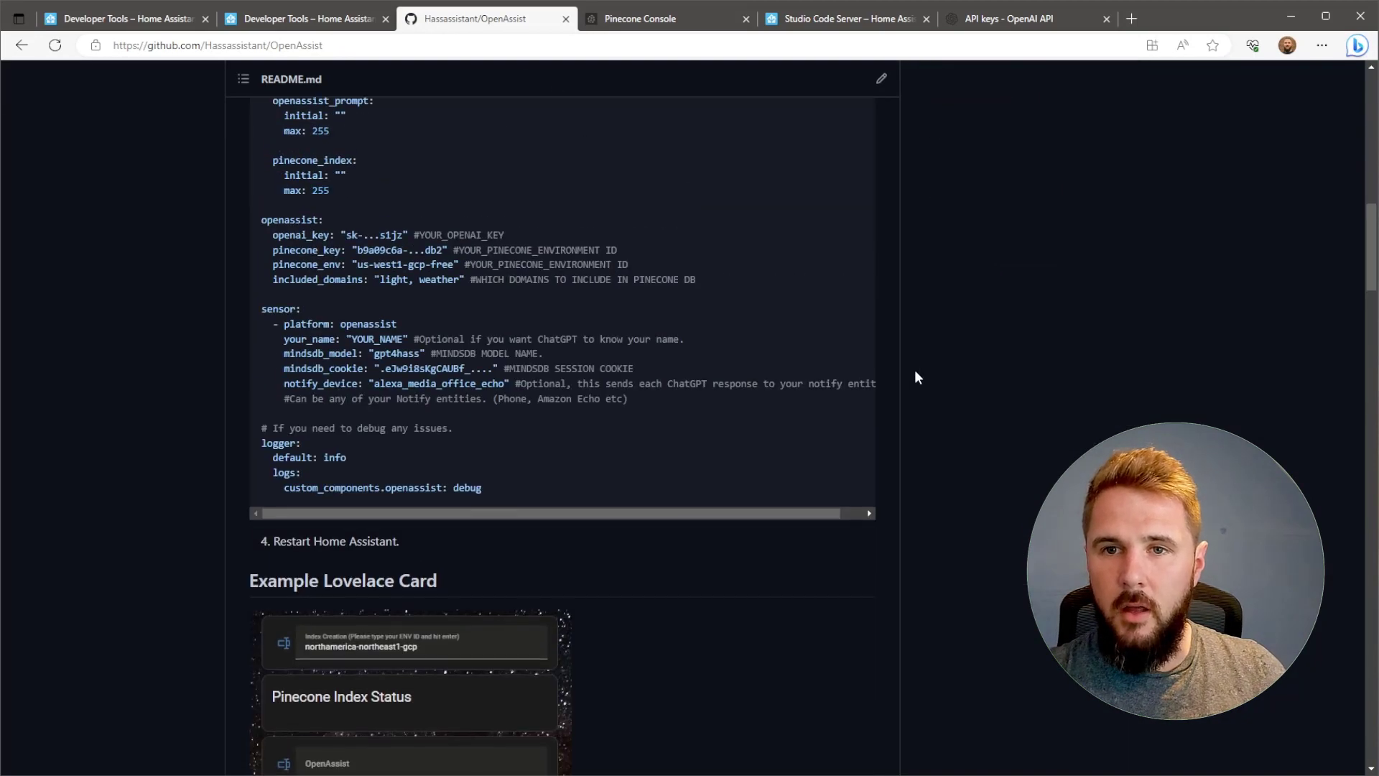
scroll(916, 374, down, 6)
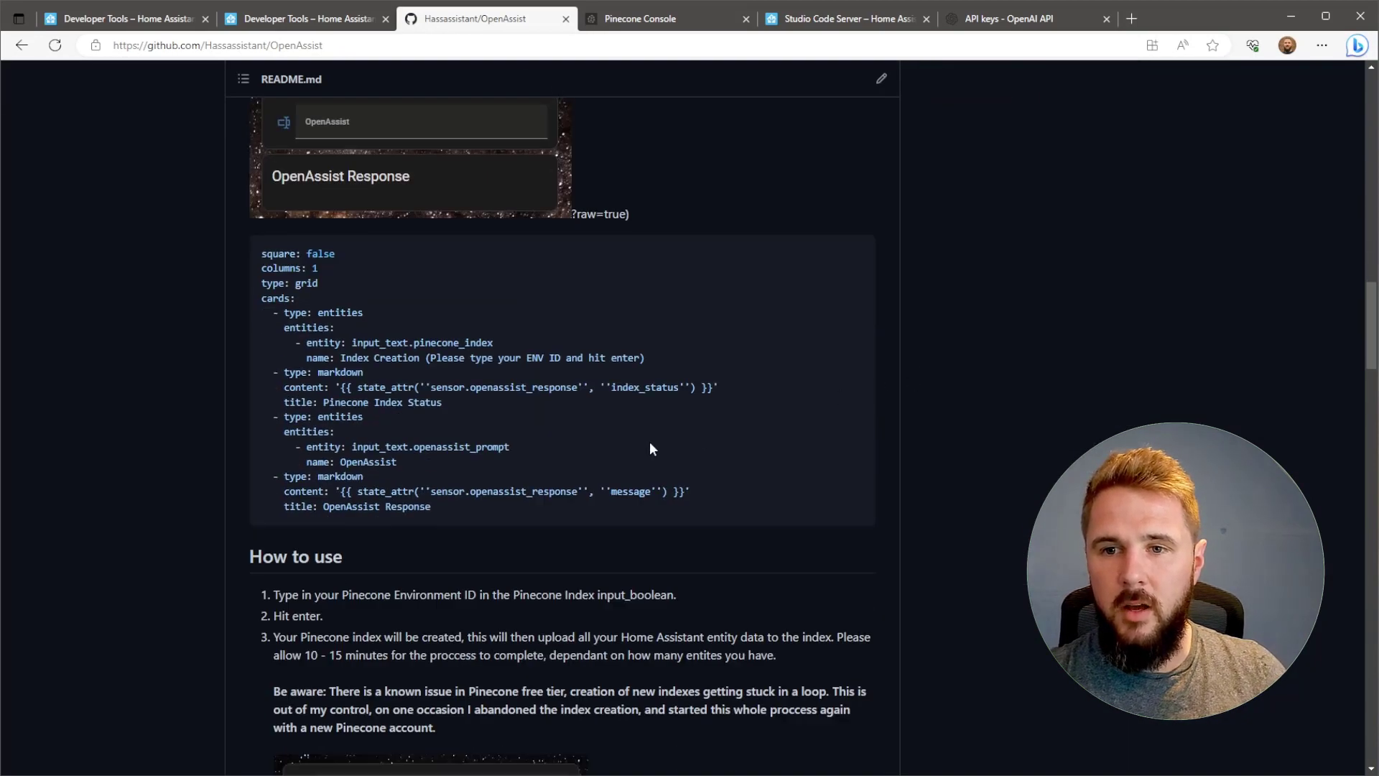
drag(583, 506, 255, 256)
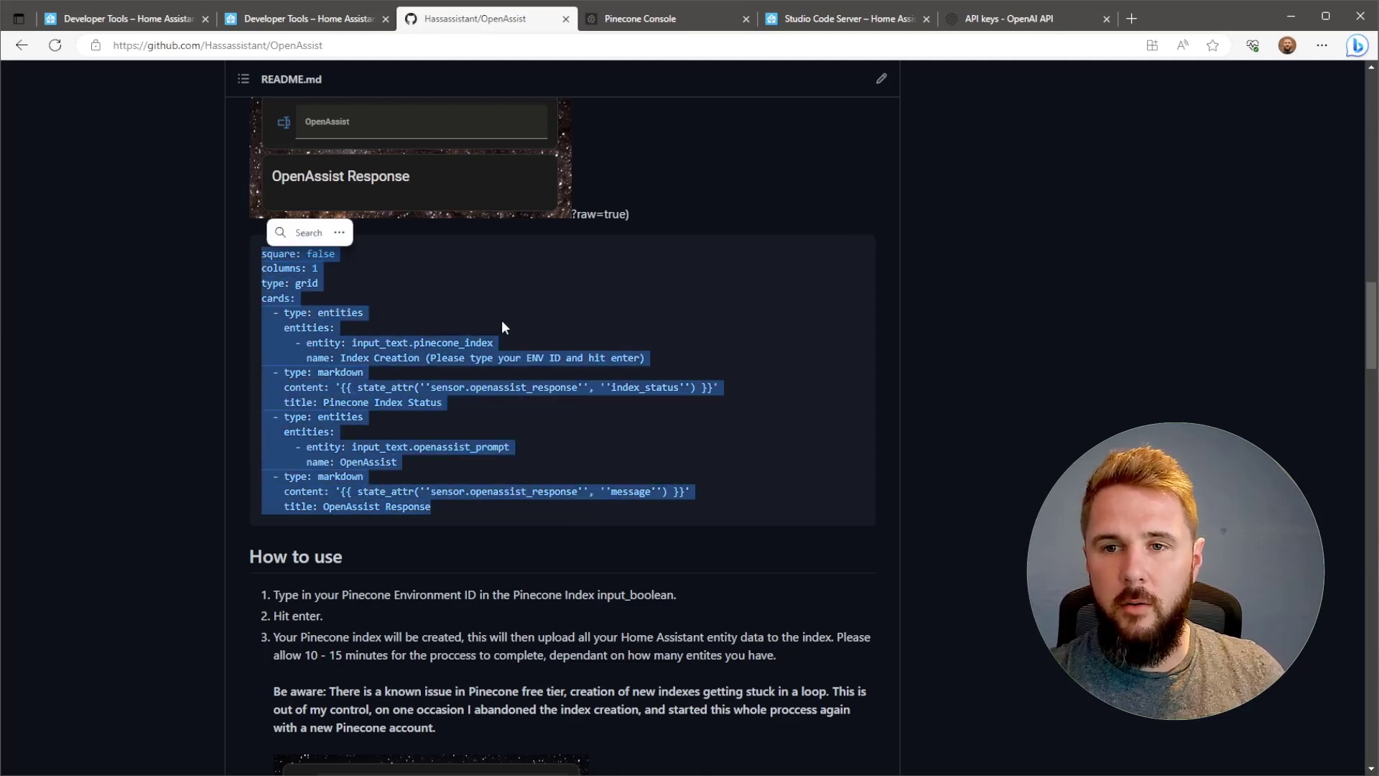
key(ctrl+c)
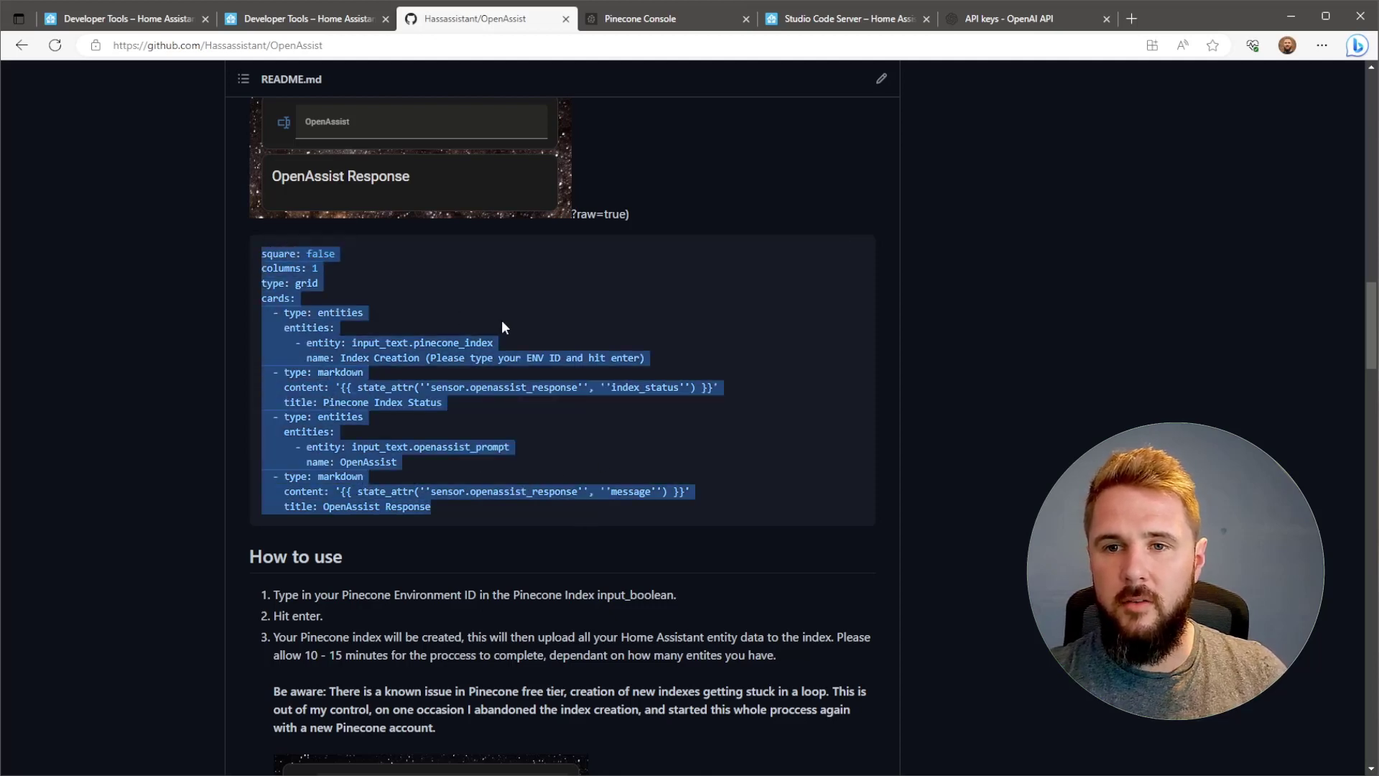
- Add a Manual card with the pasted OpenAssist grid YAML to the Tablet dashboard's ChatGPT view
click(177, 21)
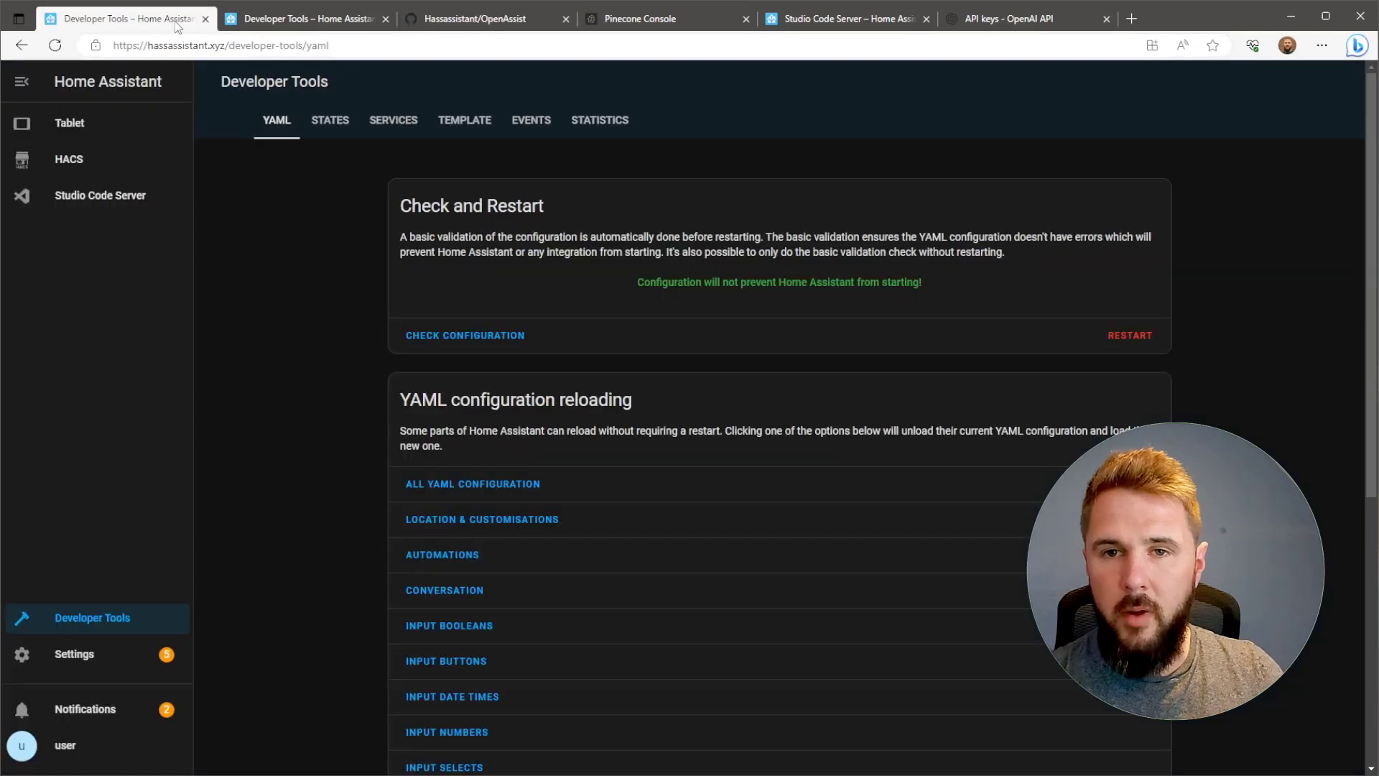
click(125, 120)
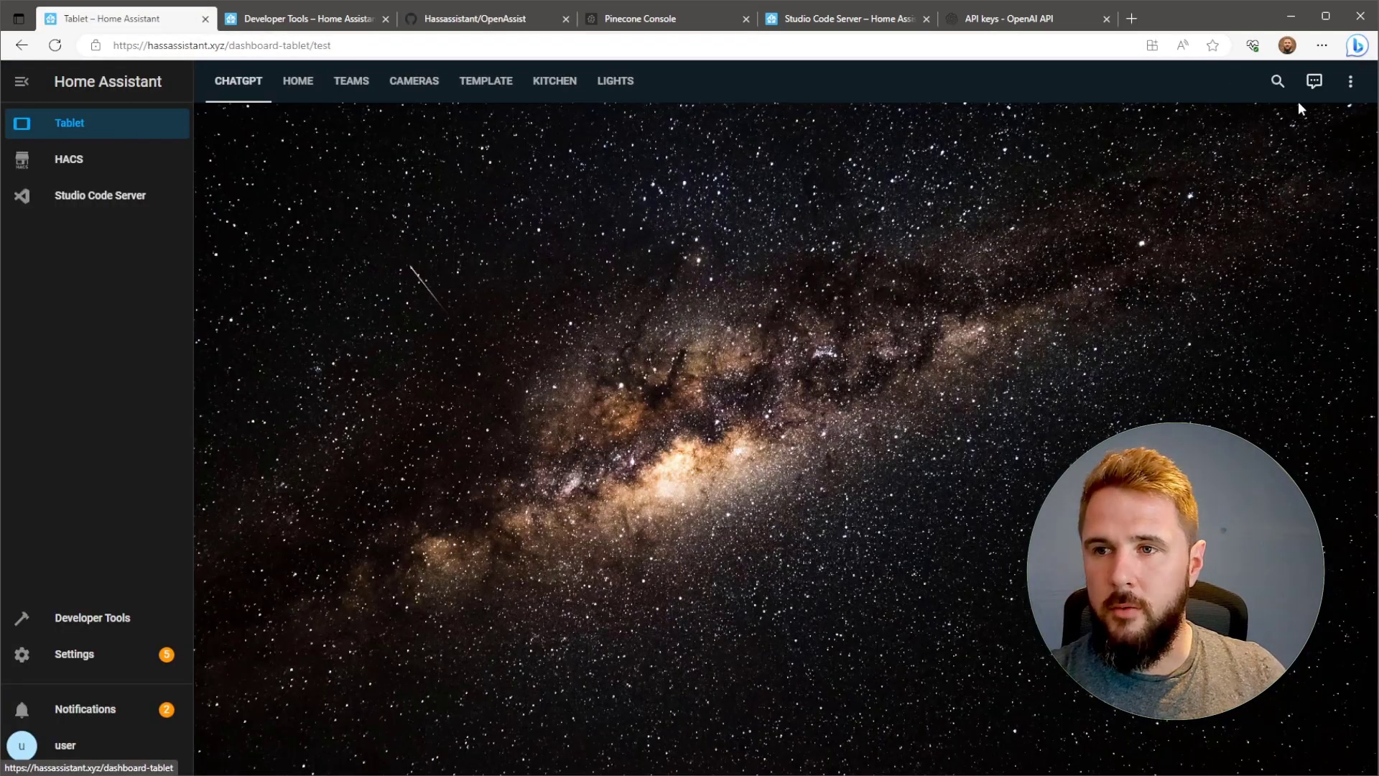
click(1349, 81)
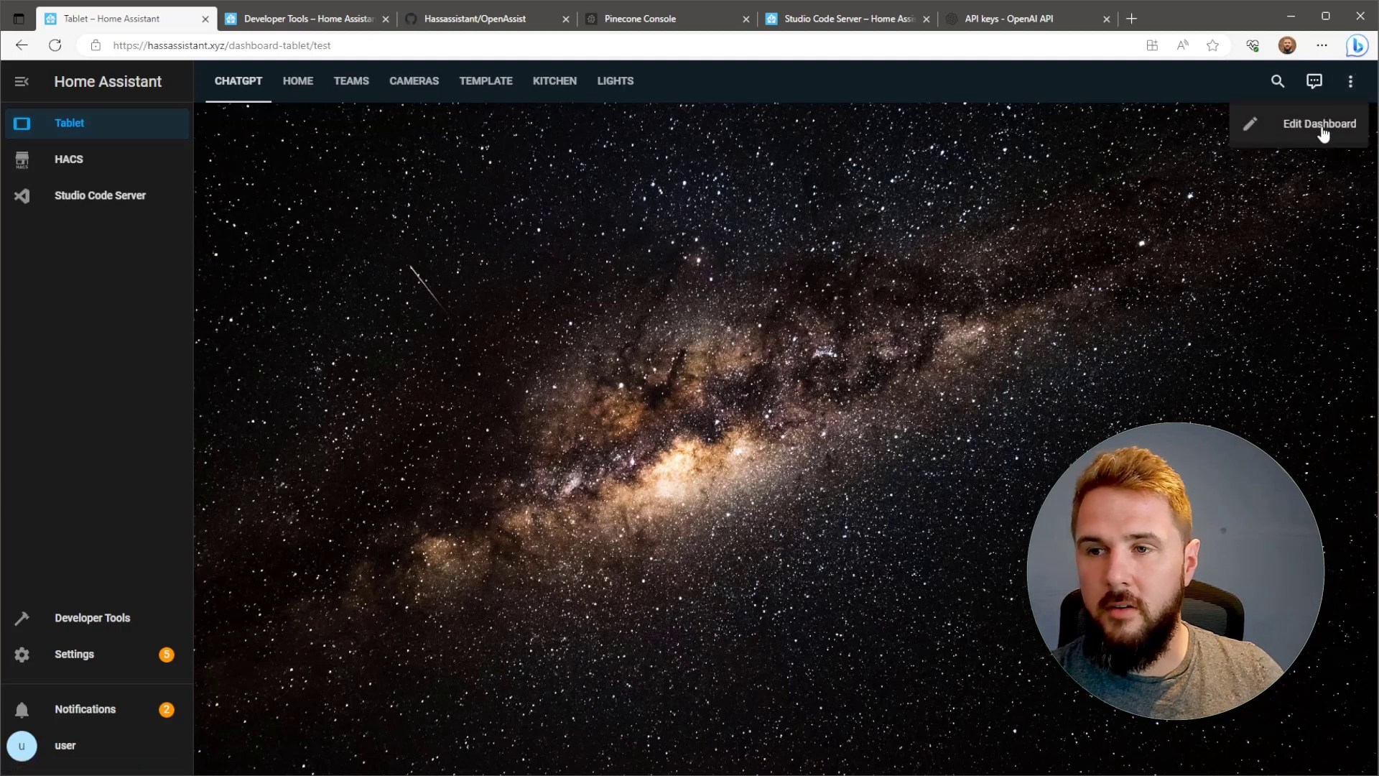
click(1320, 125)
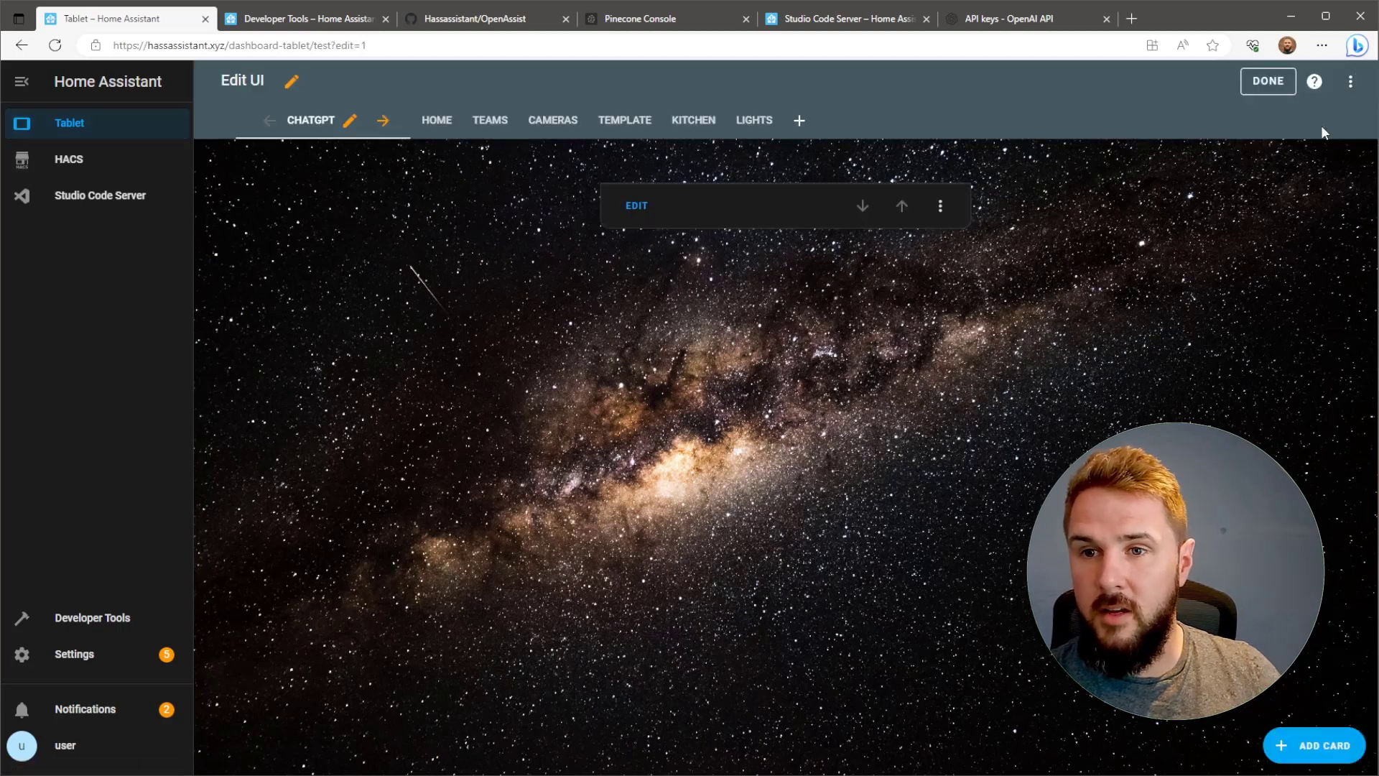
click(1298, 747)
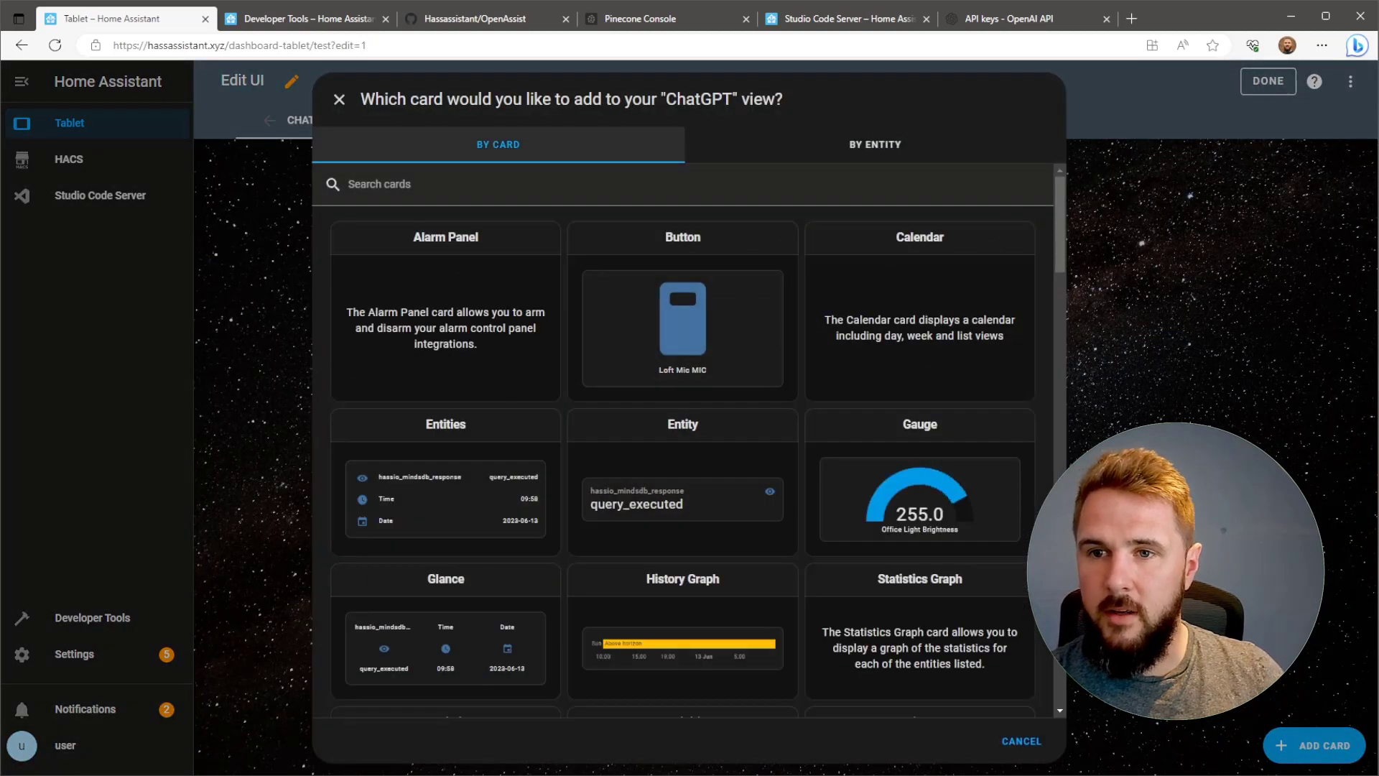
click(797, 189)
text(man)
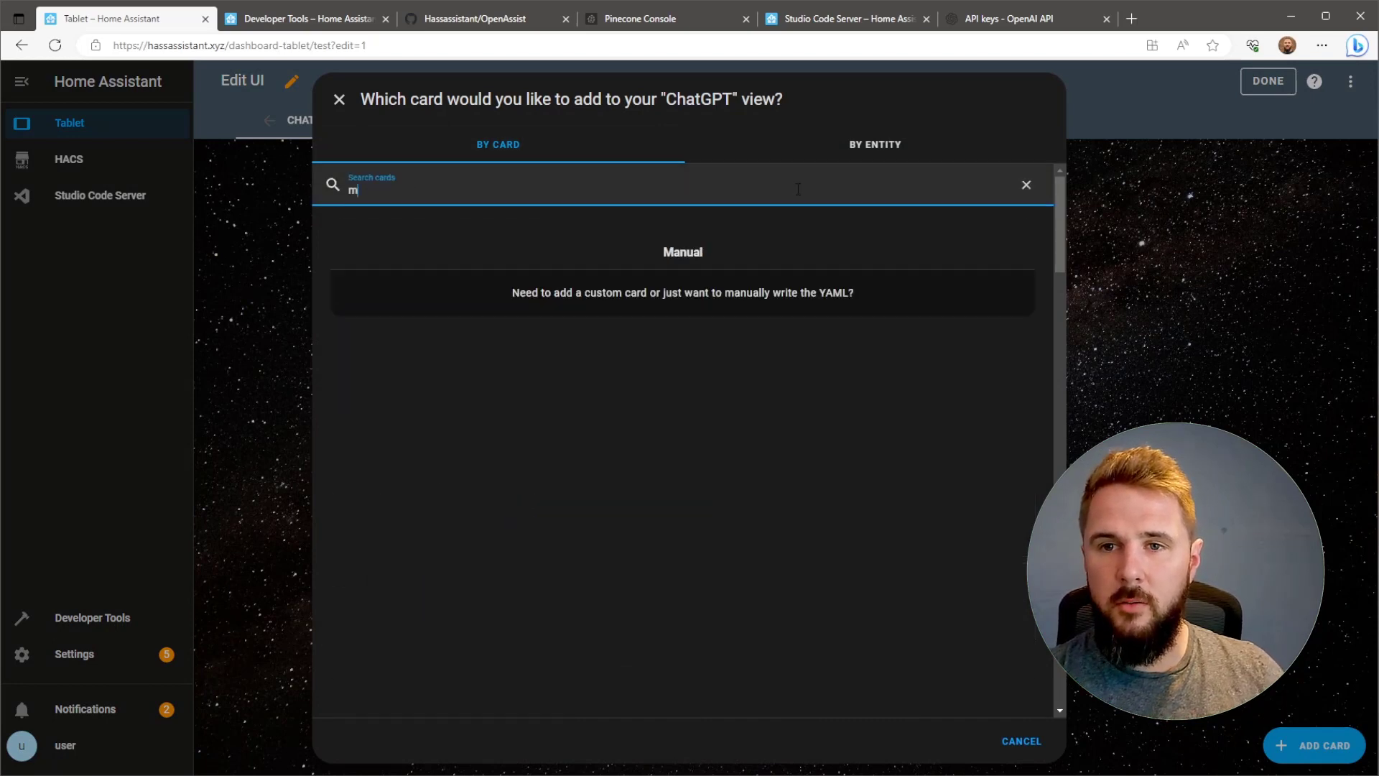
click(778, 290)
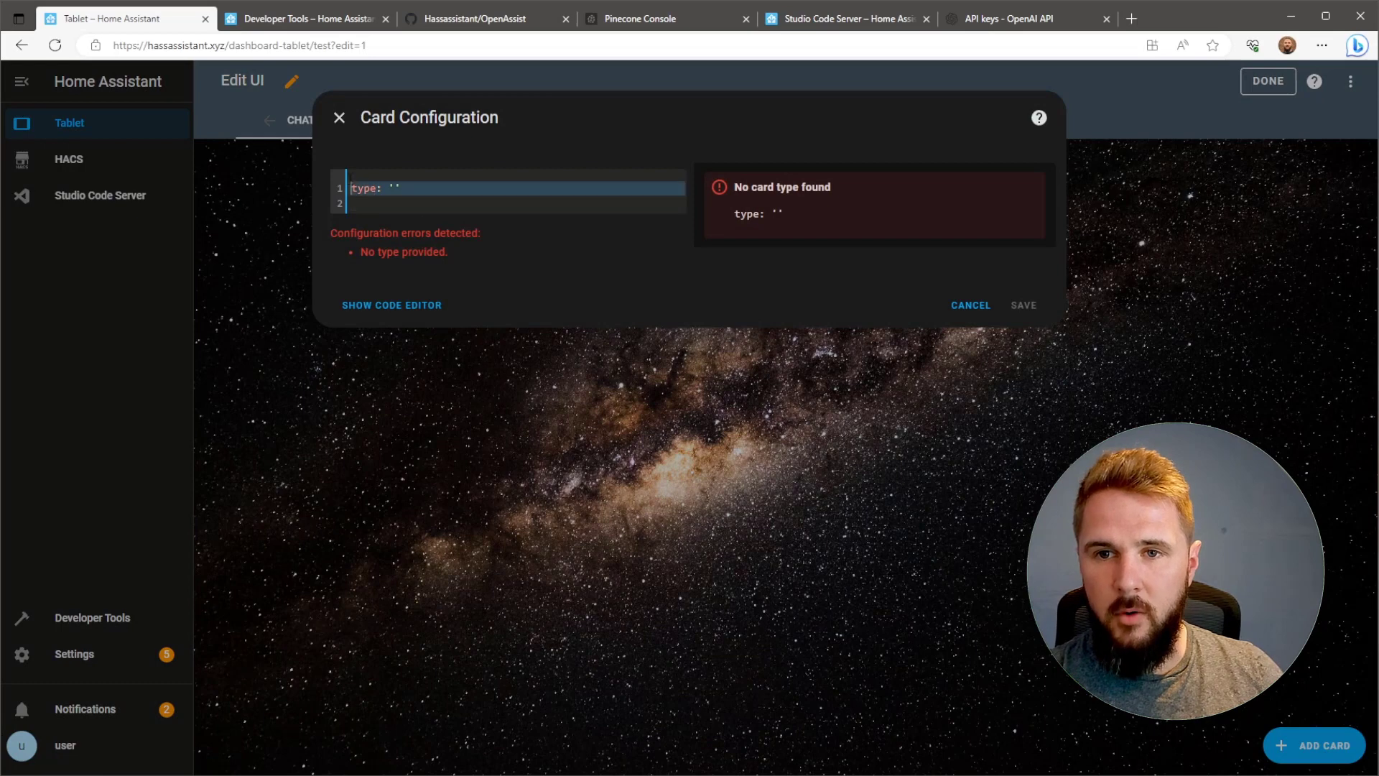
key(ctrl+v)
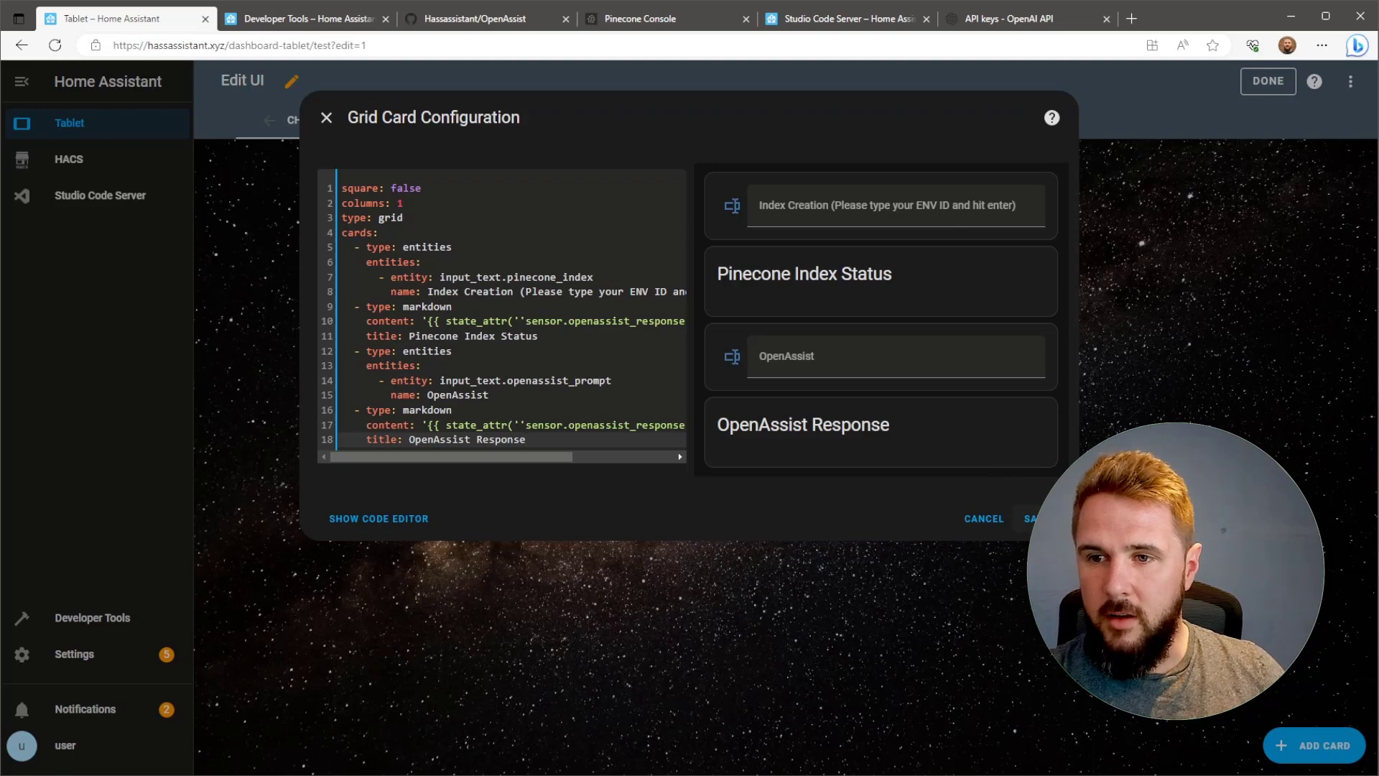
click(1034, 519)
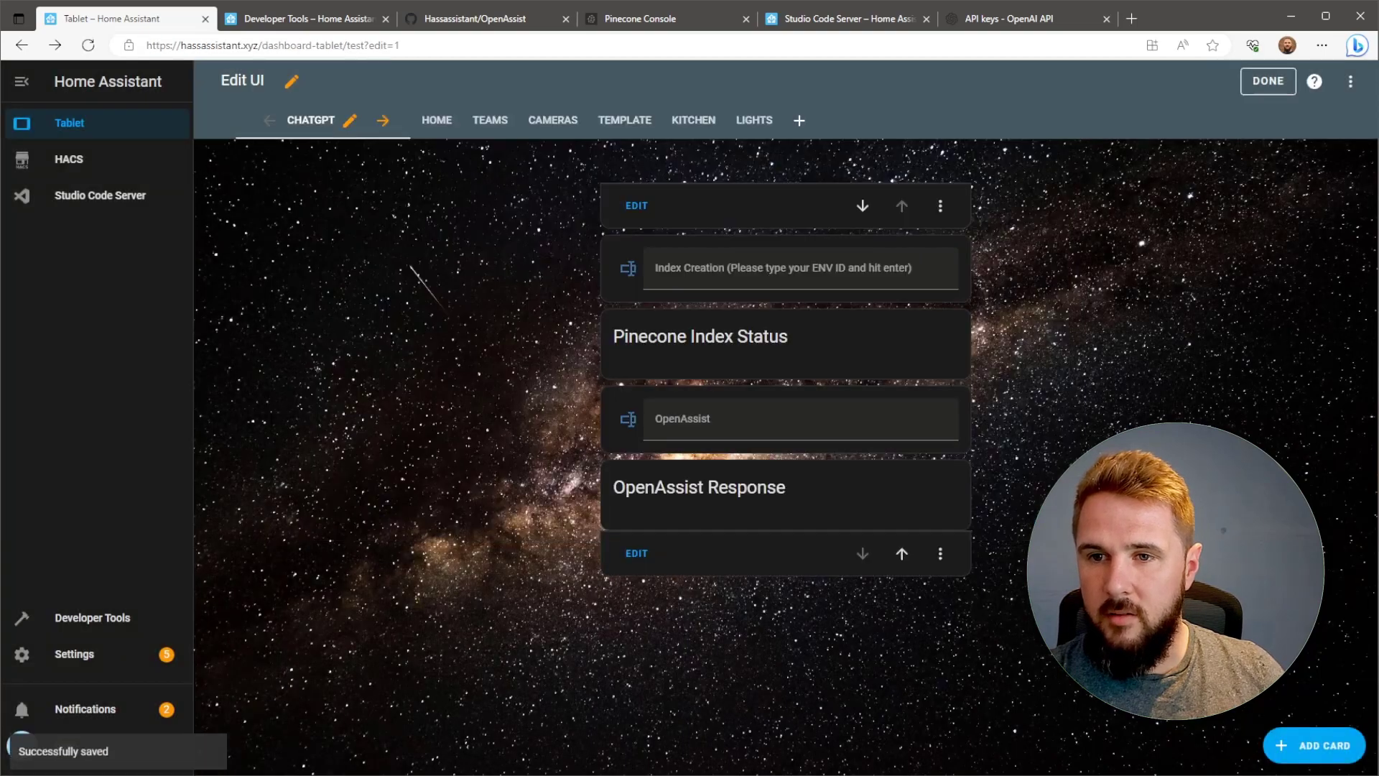
click(1268, 83)
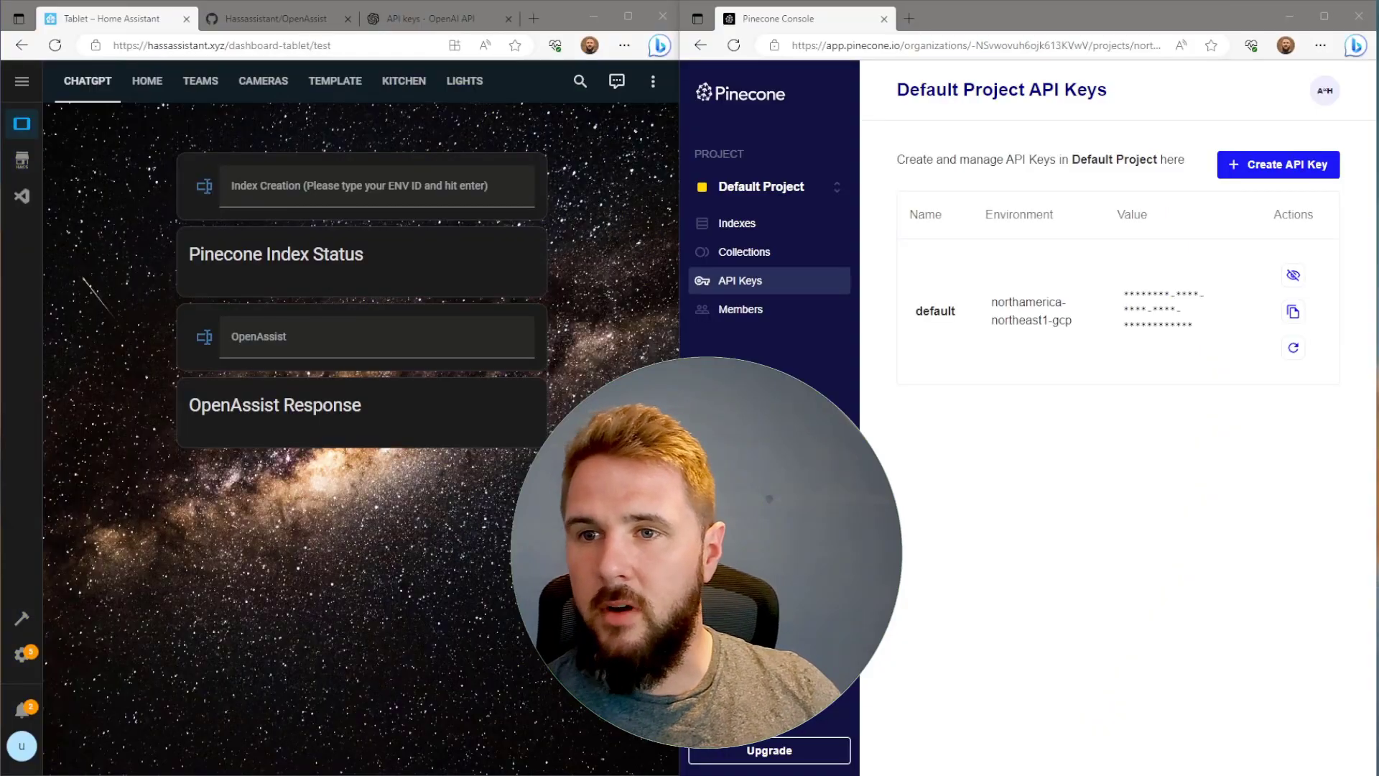
- Enter the Pinecone environment northamerica-northeast1-gcp in the Index Creation field to build the index
drag(1074, 324, 988, 305)
key(ctrl+c)
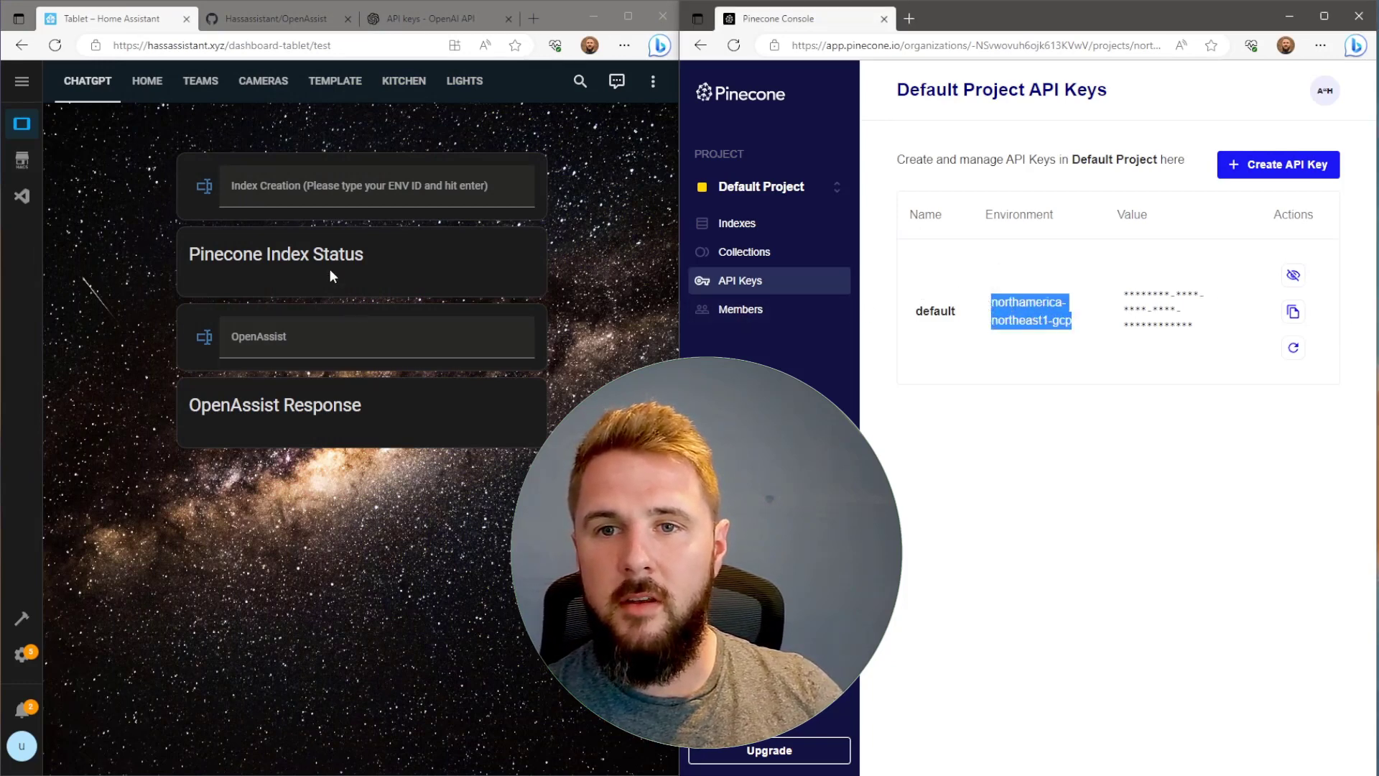
click(367, 193)
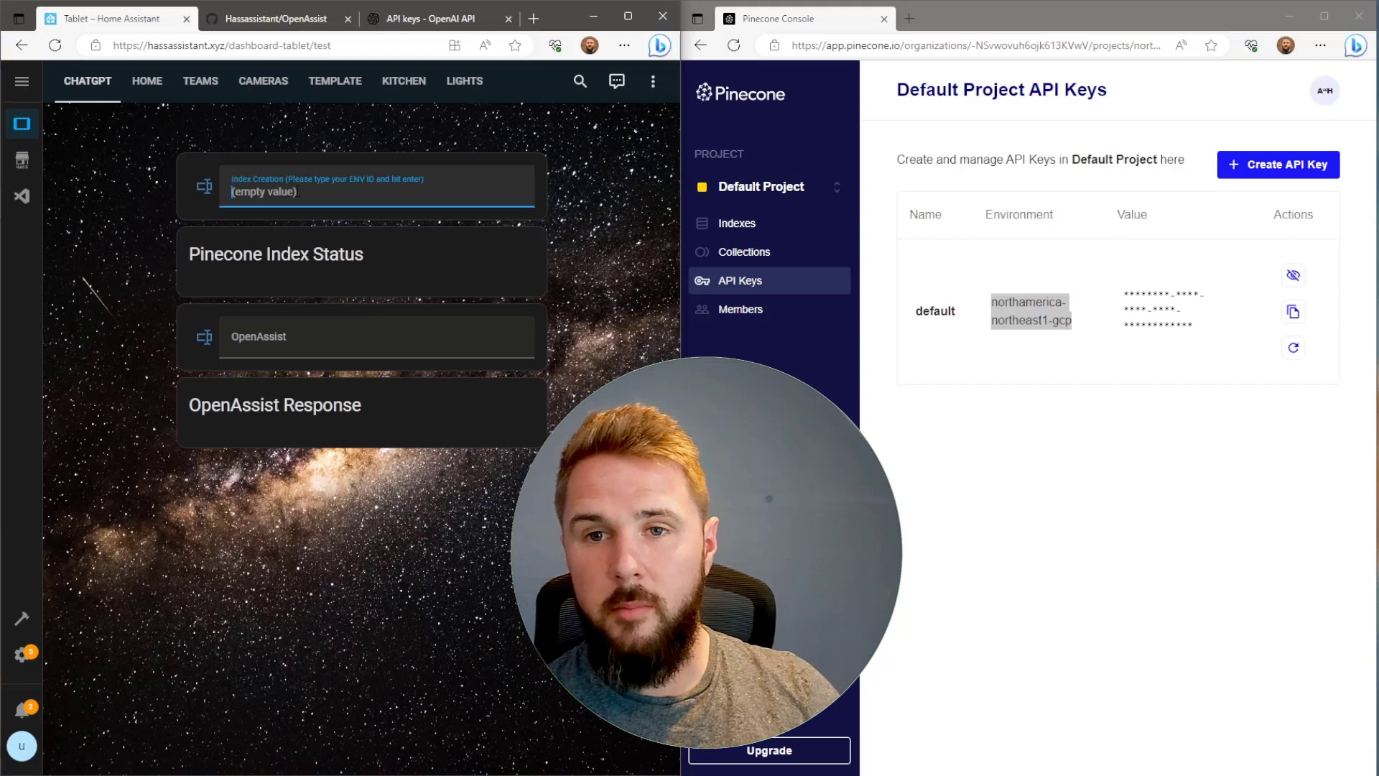
key(ctrl+v)
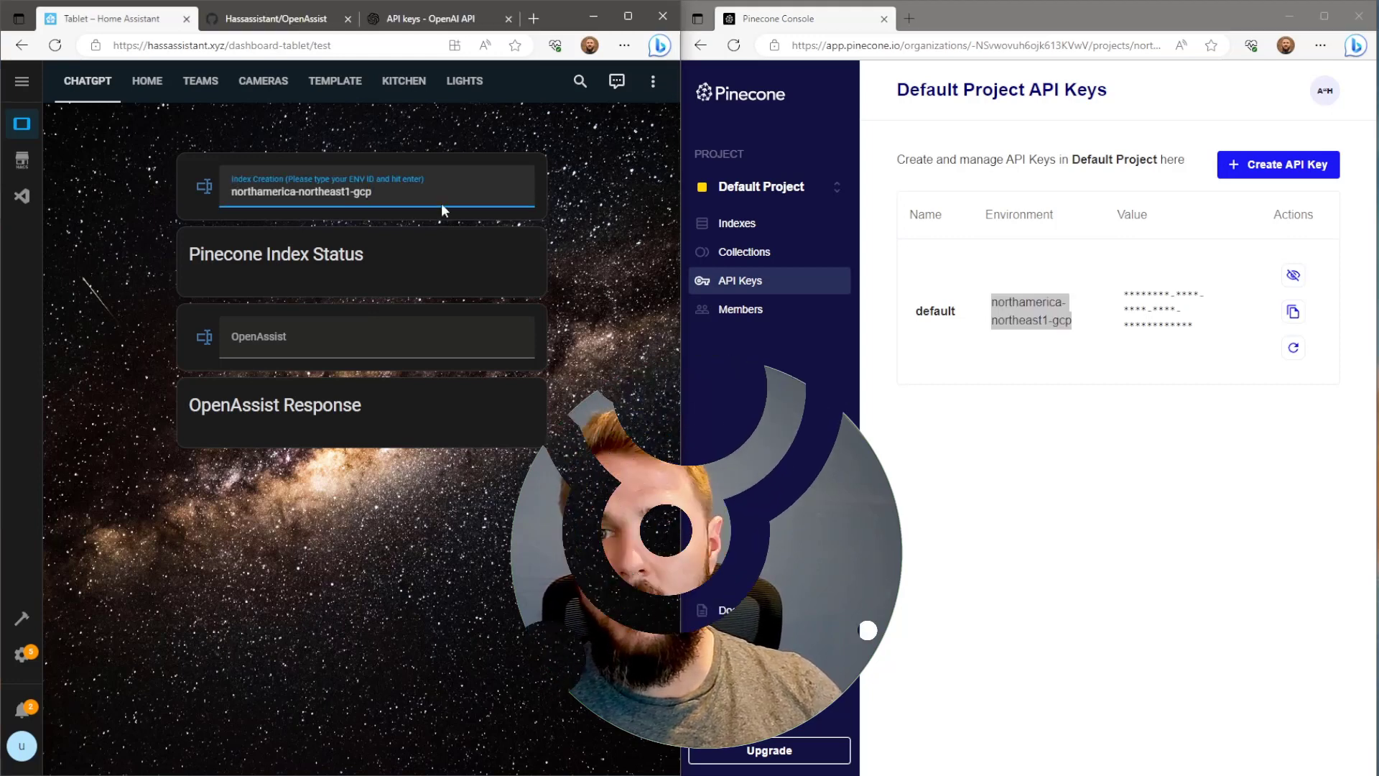
key(Return)
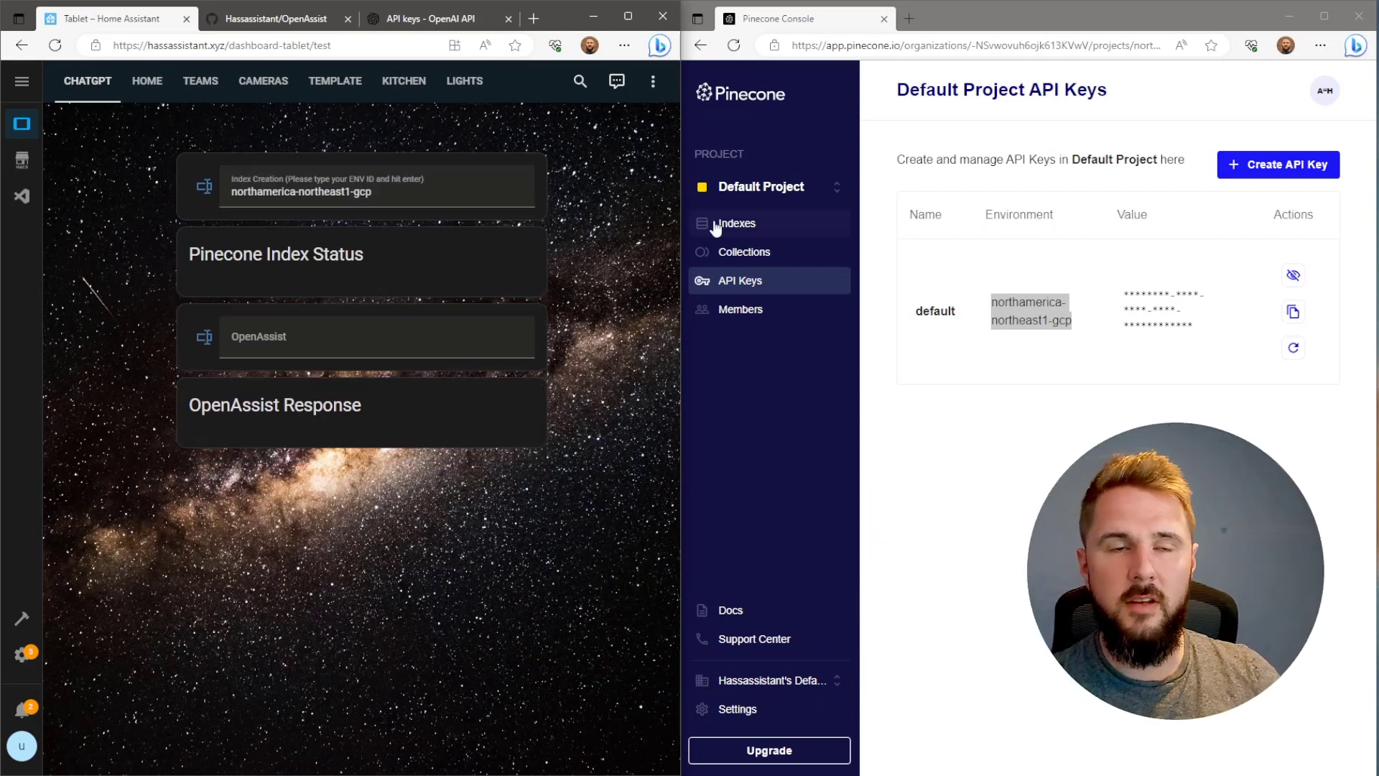
- Open the Default Project's Indexes page in Pinecone and reload it to check for the new index
click(783, 229)
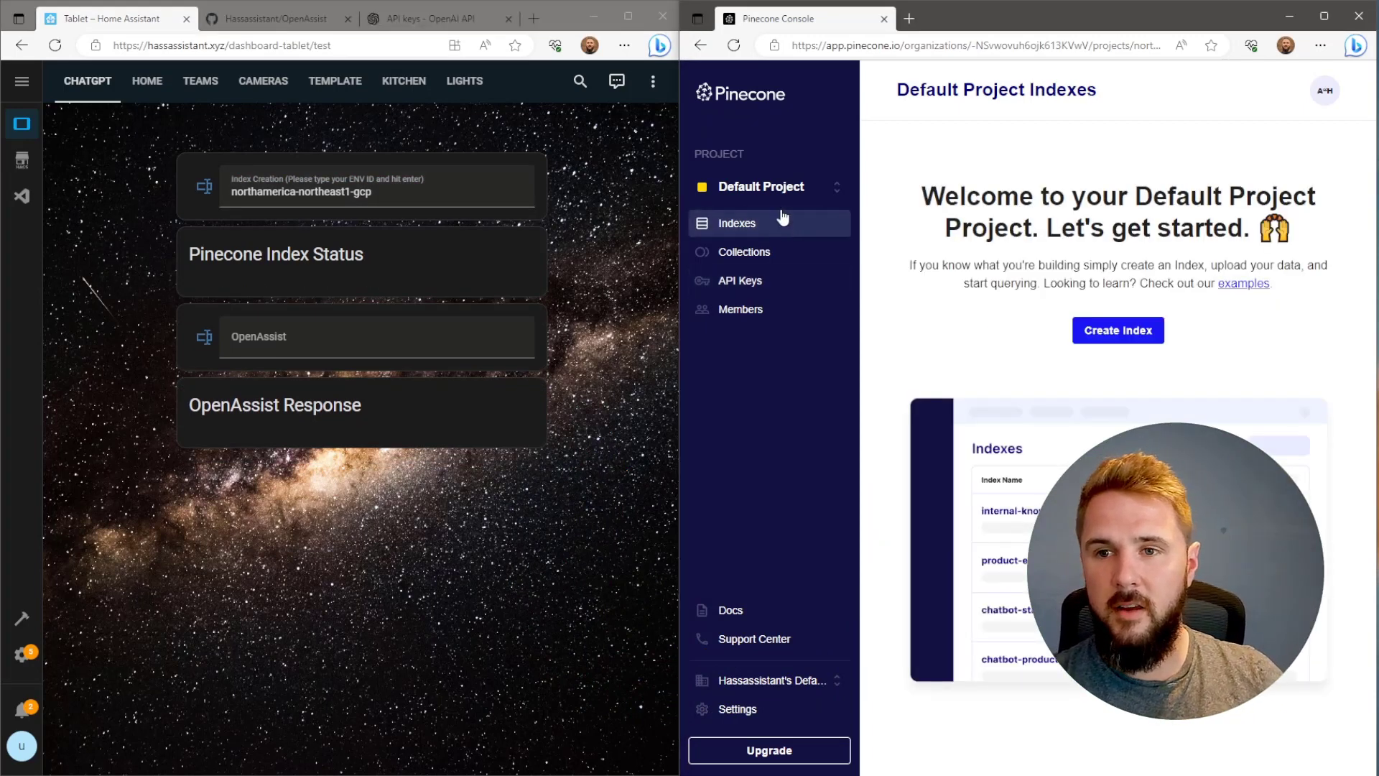
click(733, 45)
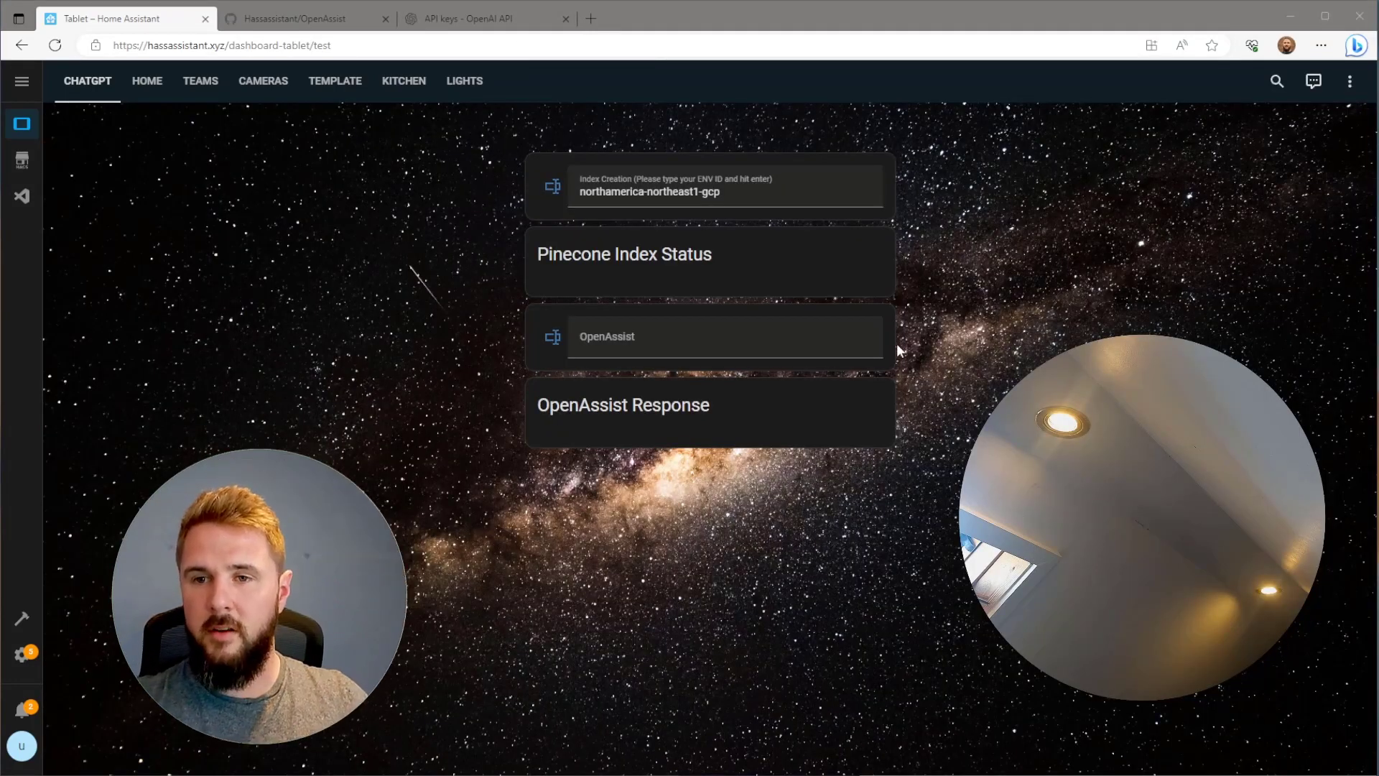
- Ask OpenAssist to 'turn the far loft light blue and the center loft light green'
click(897, 347)
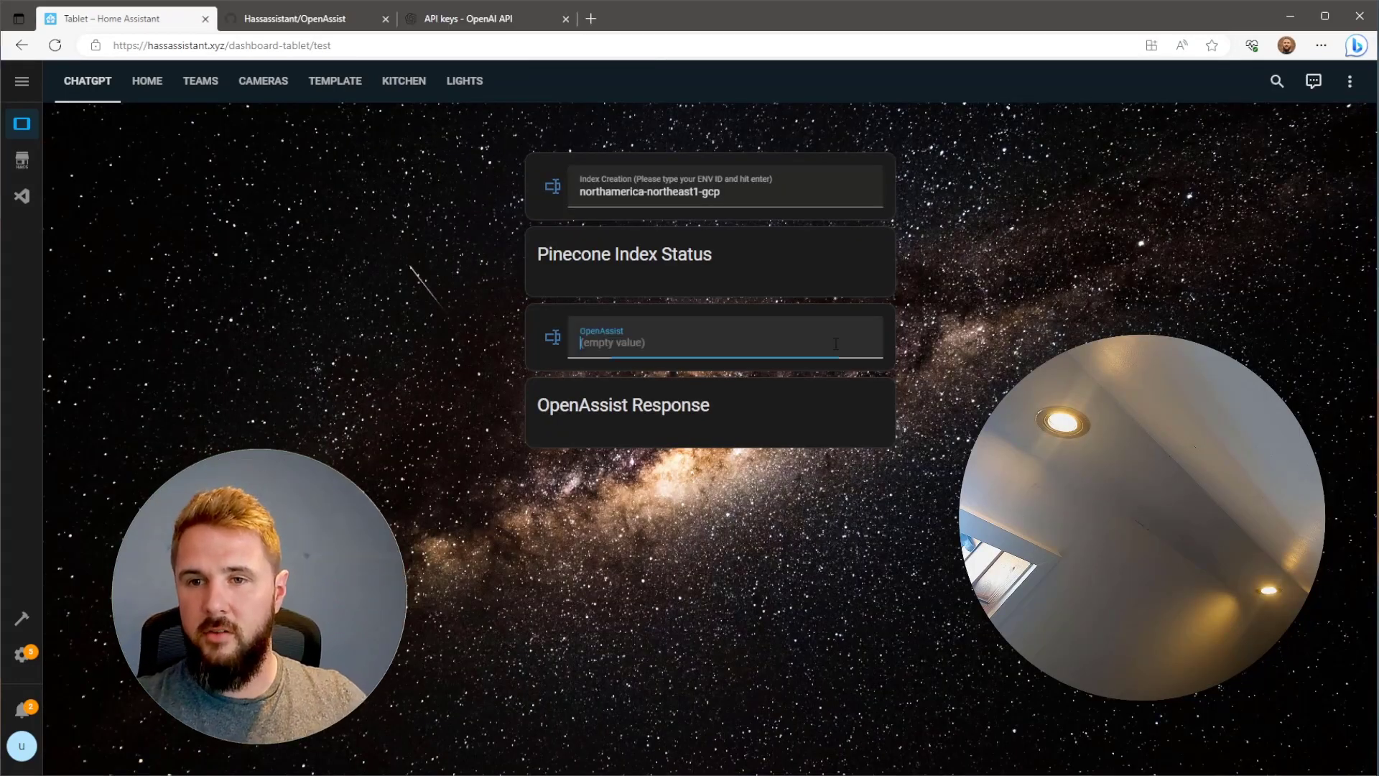
text(turn th)
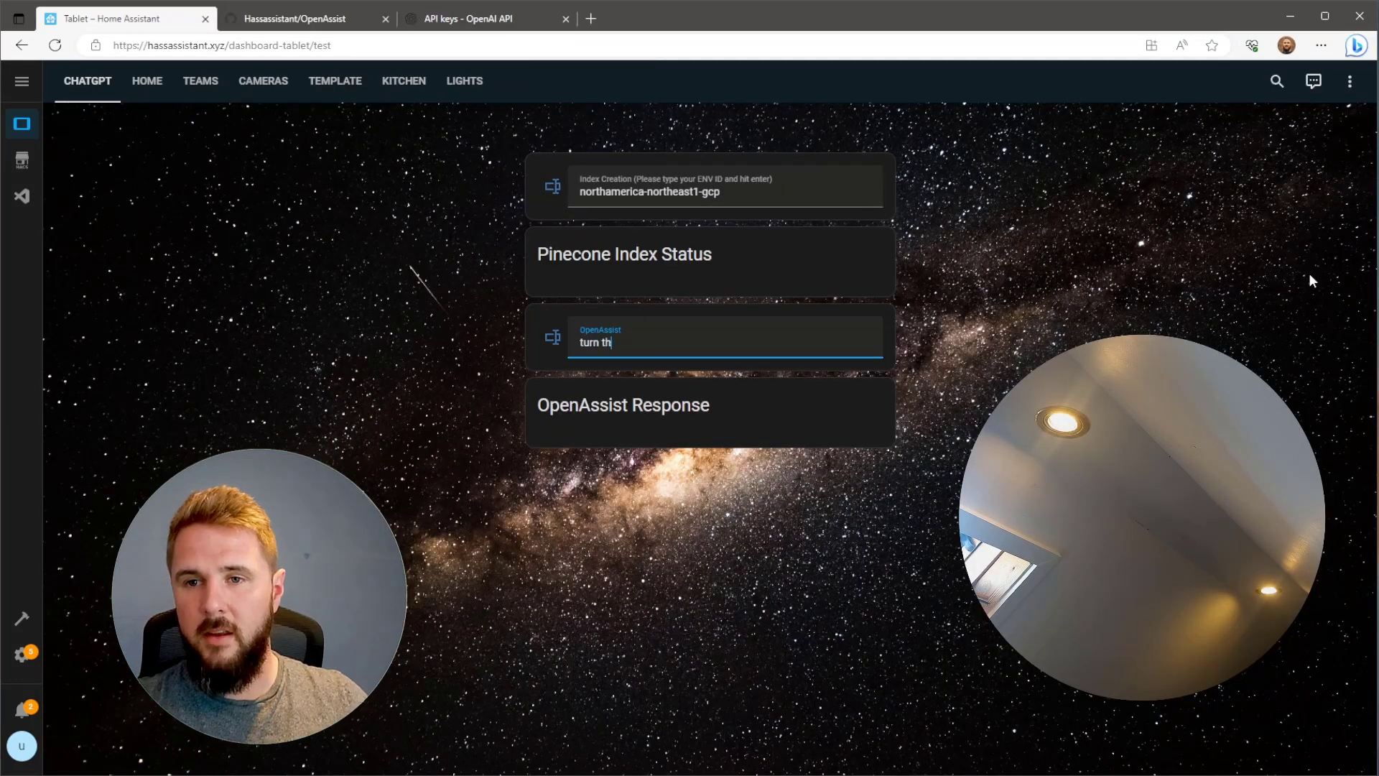
text(e far loft lig)
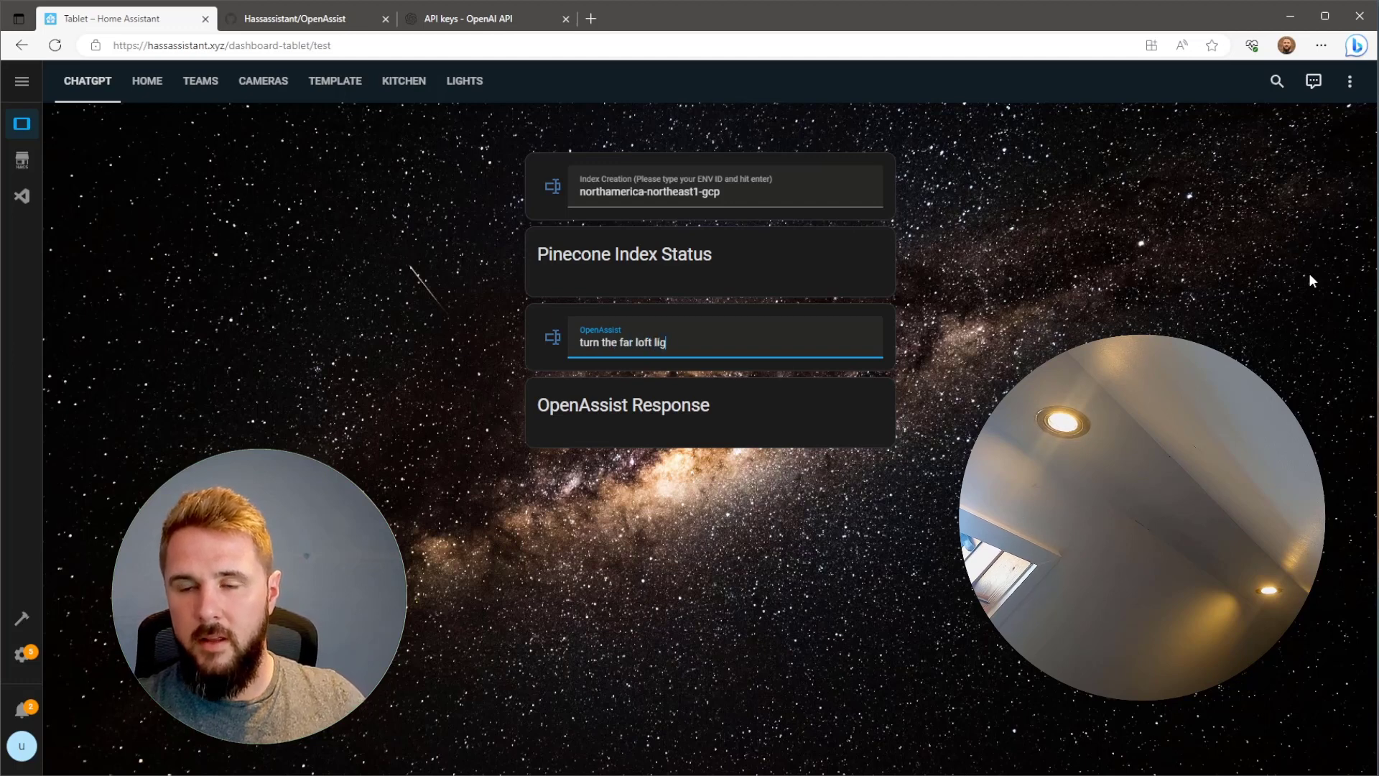
text(ht blue and )
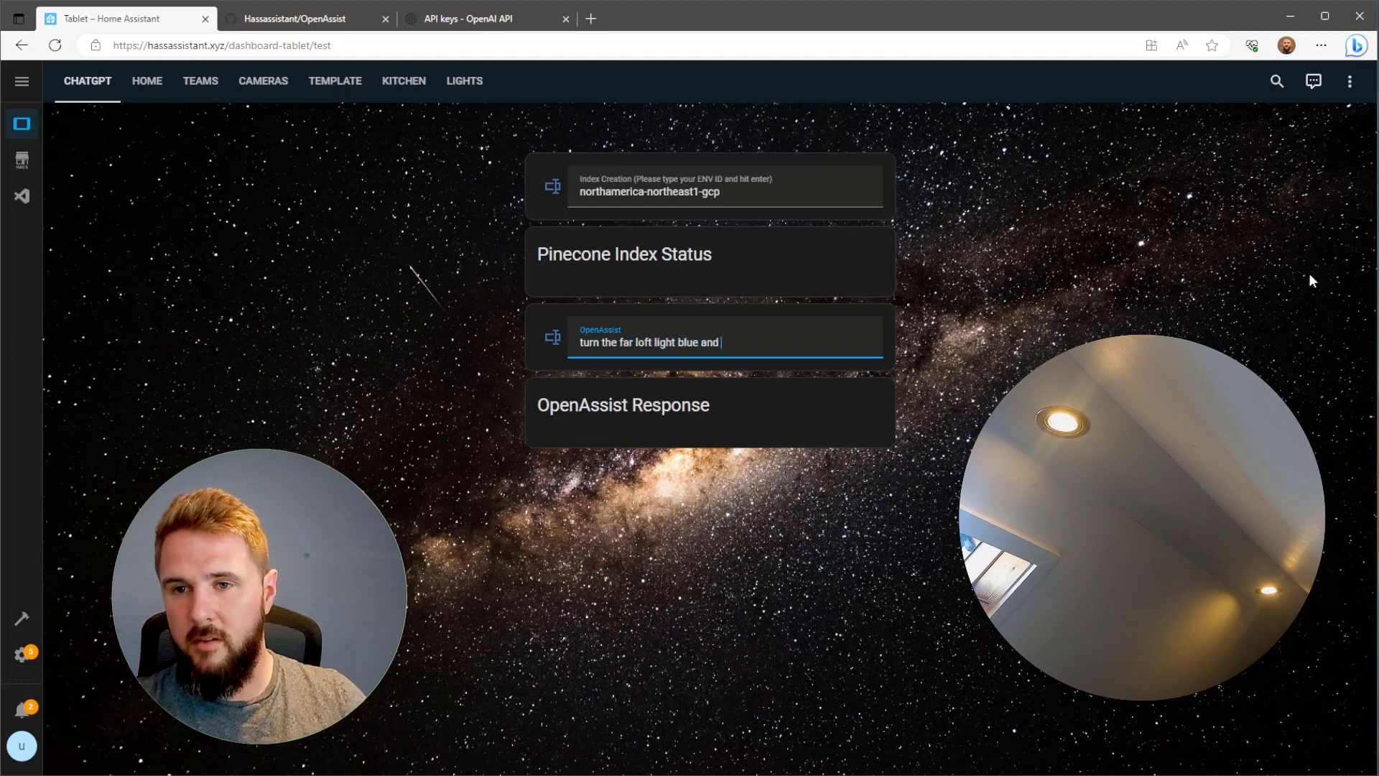
text(the center loft light green)
key(Return)
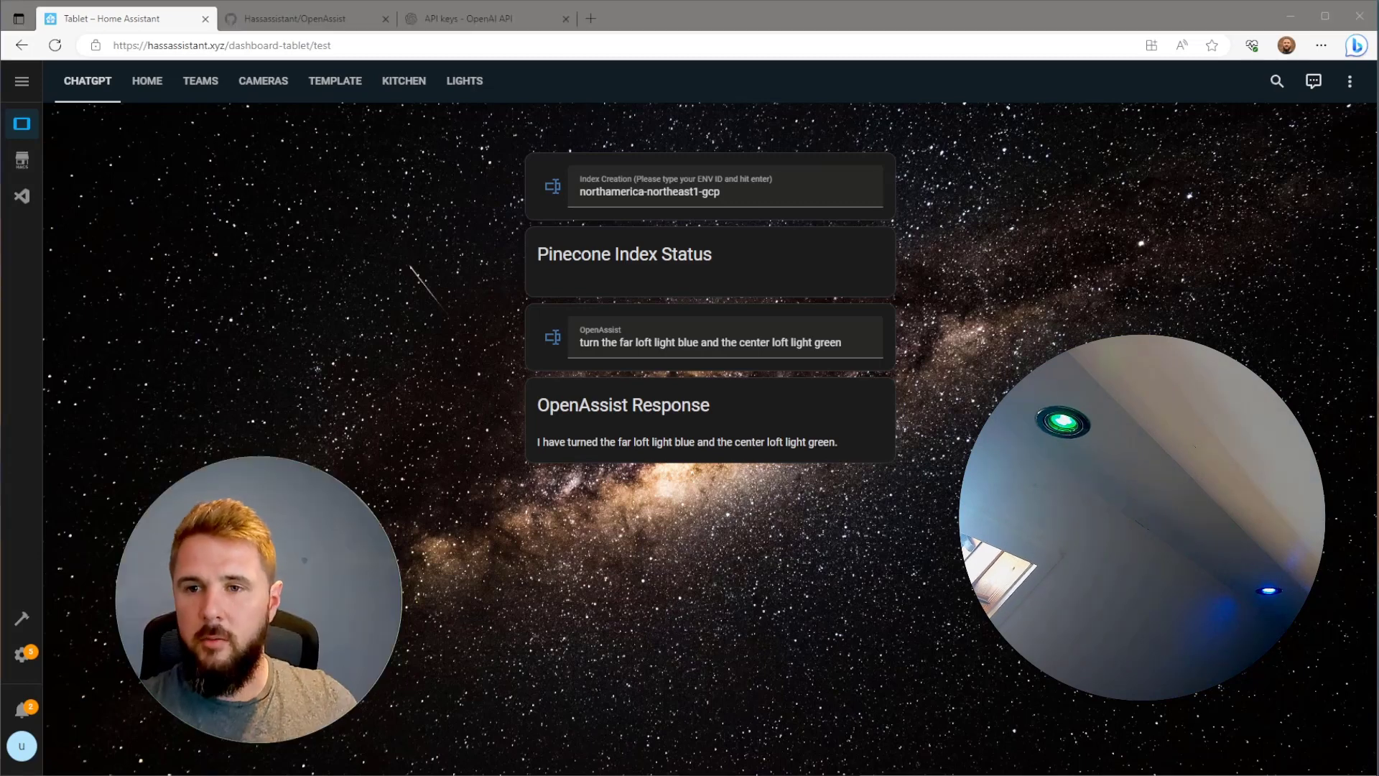
drag(848, 343, 513, 352)
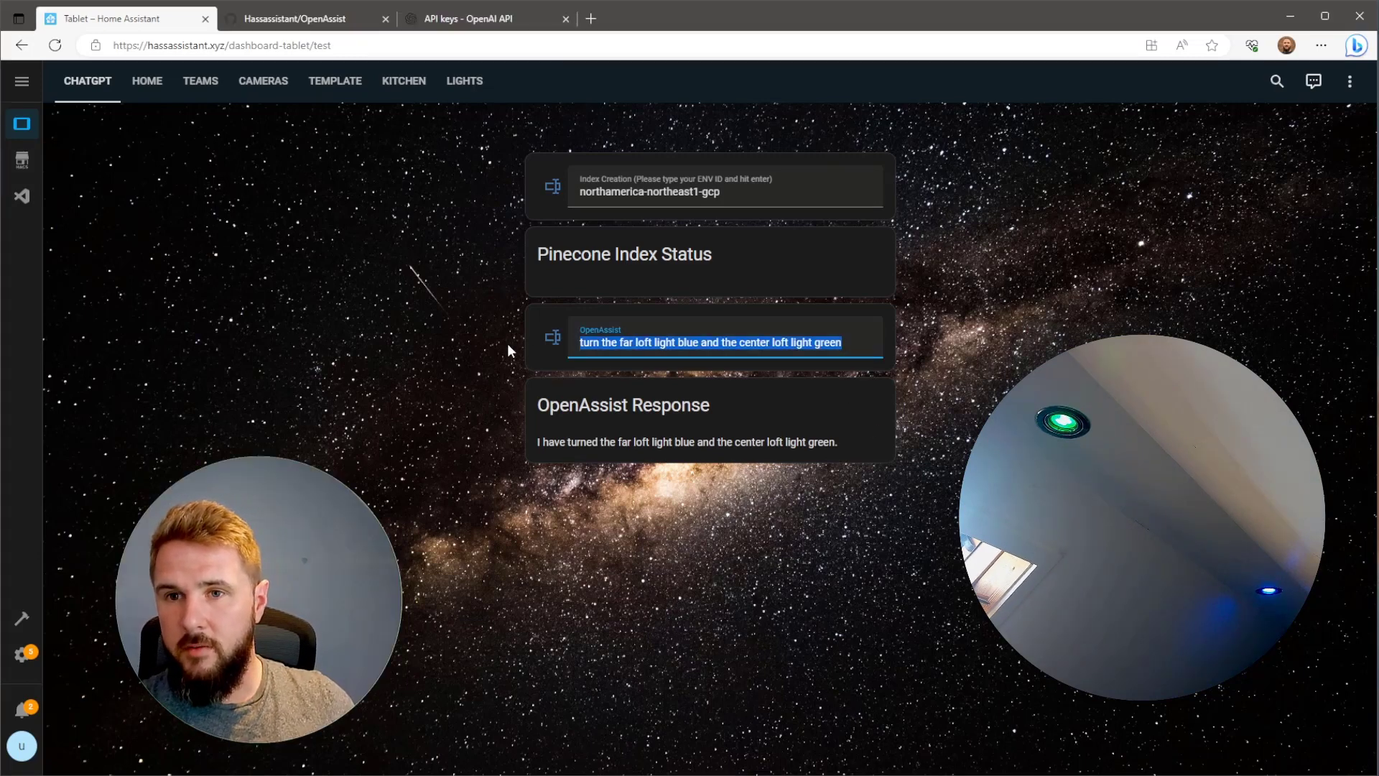
- Ask OpenAssist 'what is the current weather state?'
text(what is th)
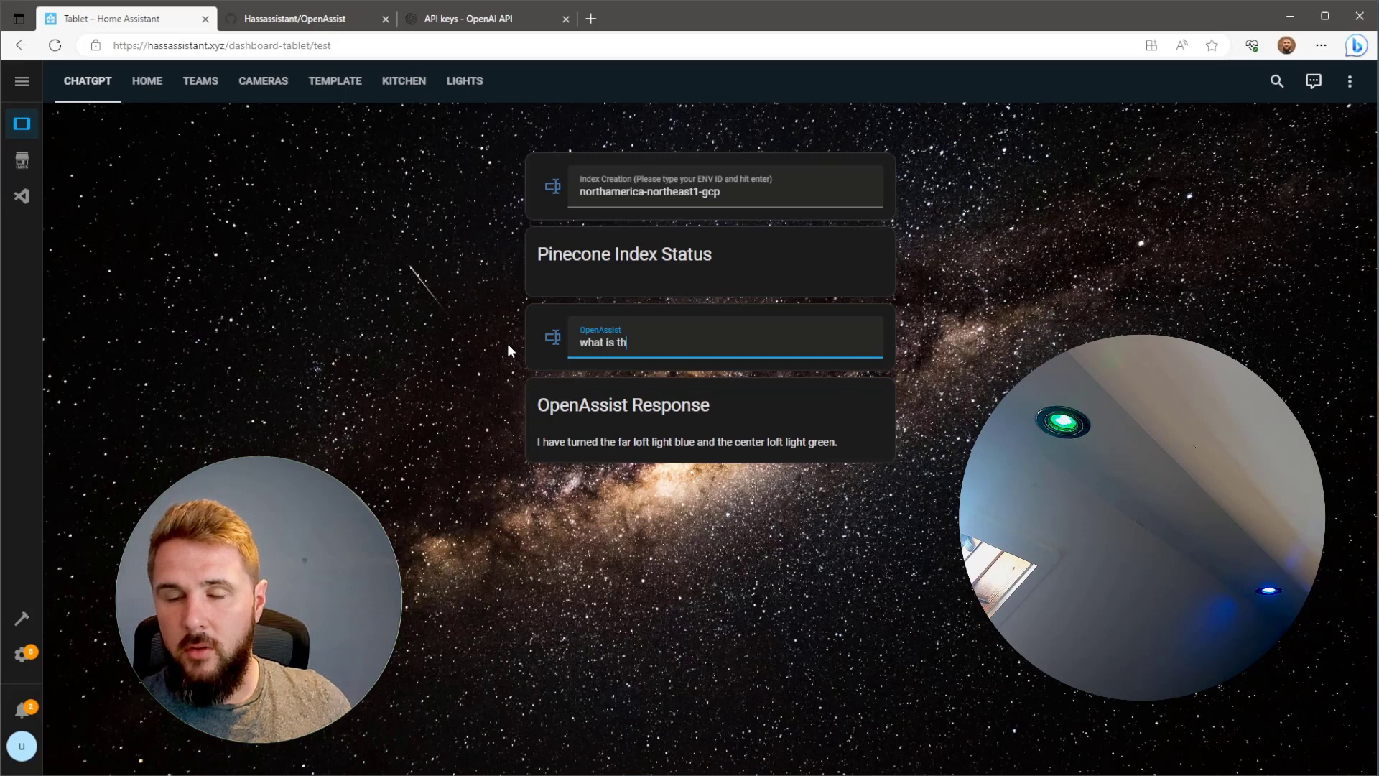
text(e current)
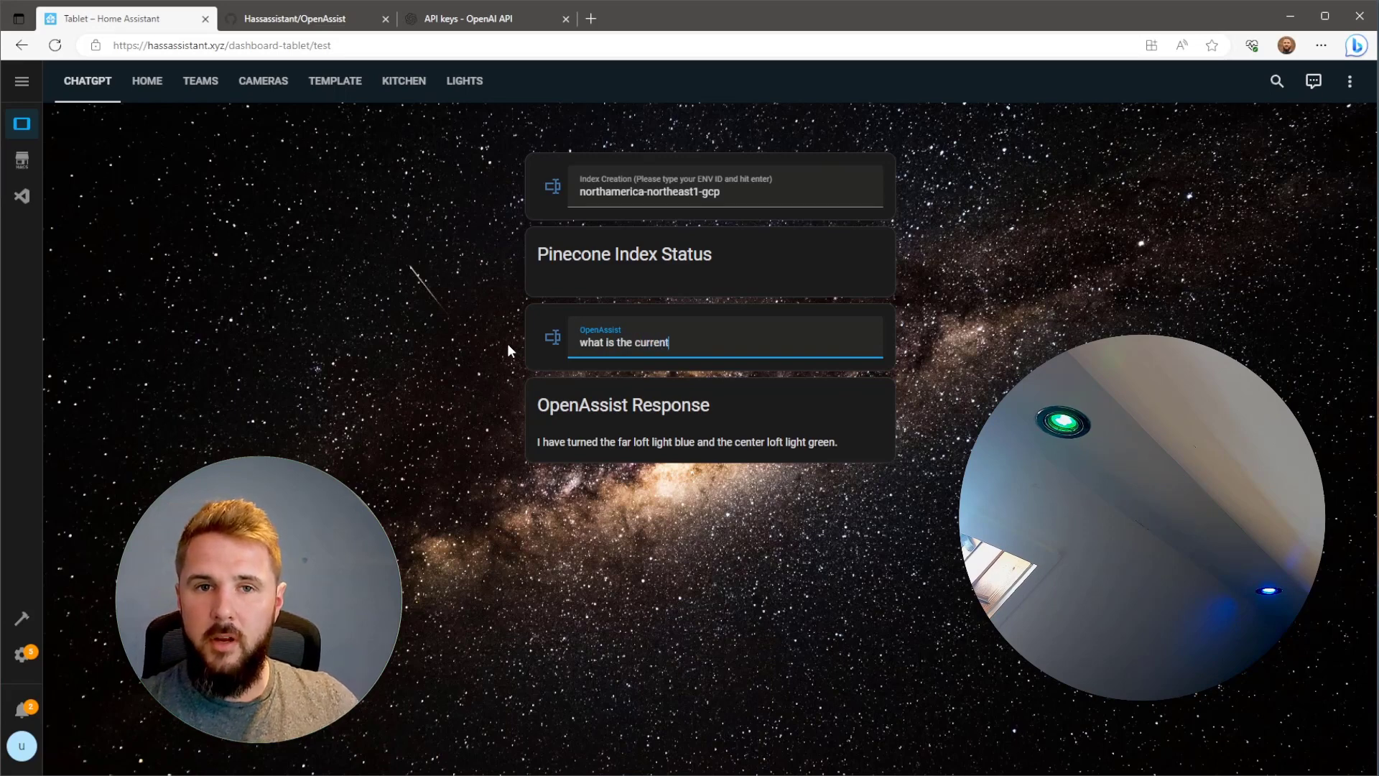
text( weather state)
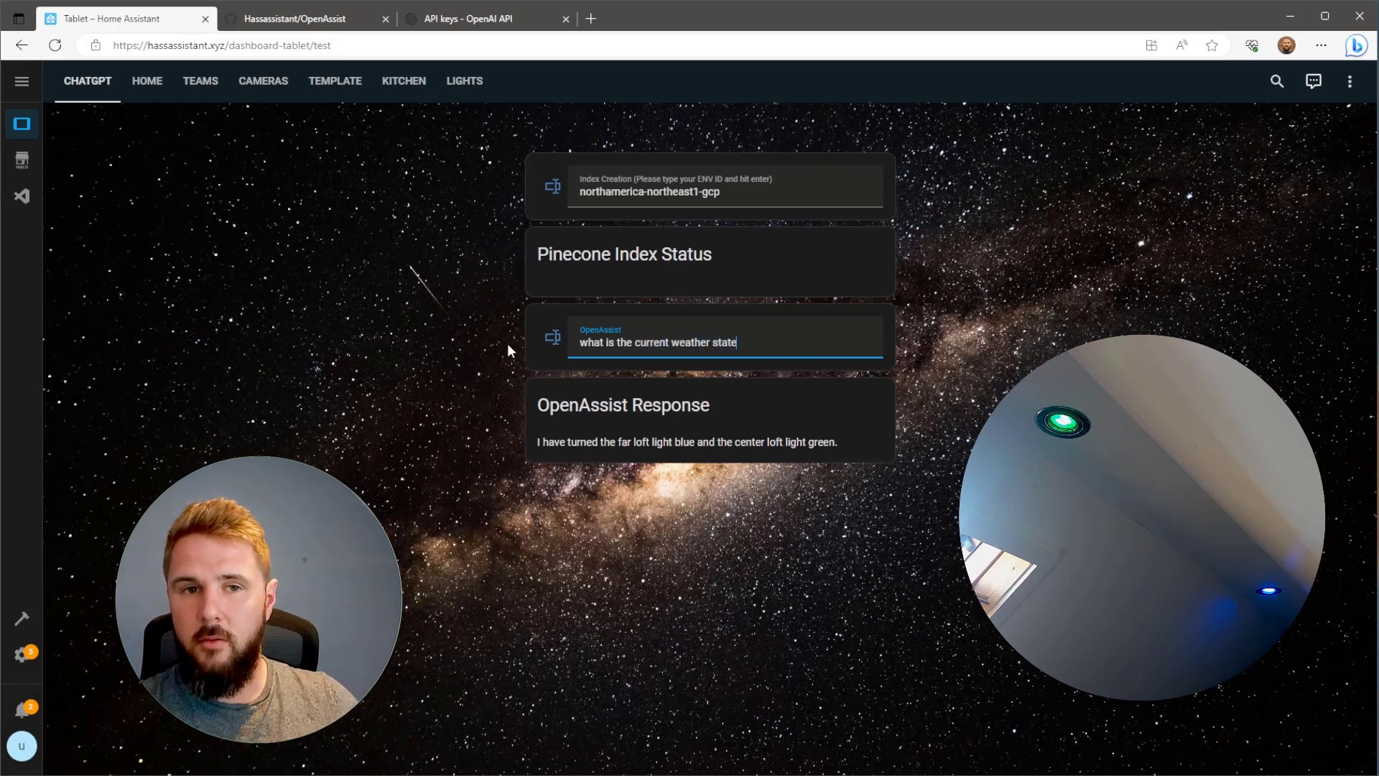
text(?)
key(Return)
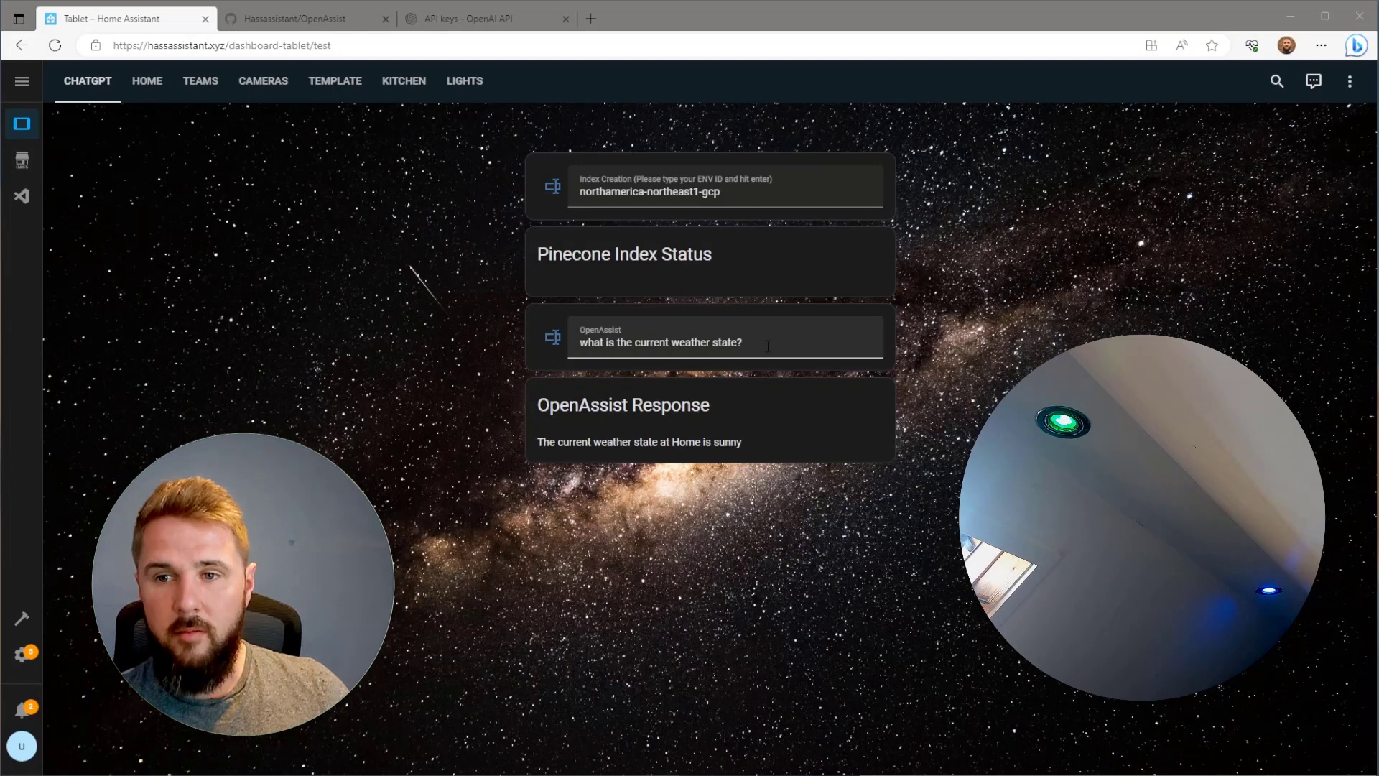
- Replace the weather question and ask OpenAssist to 'play planet rock on my loft echo'
drag(751, 342, 503, 350)
text(play plant)
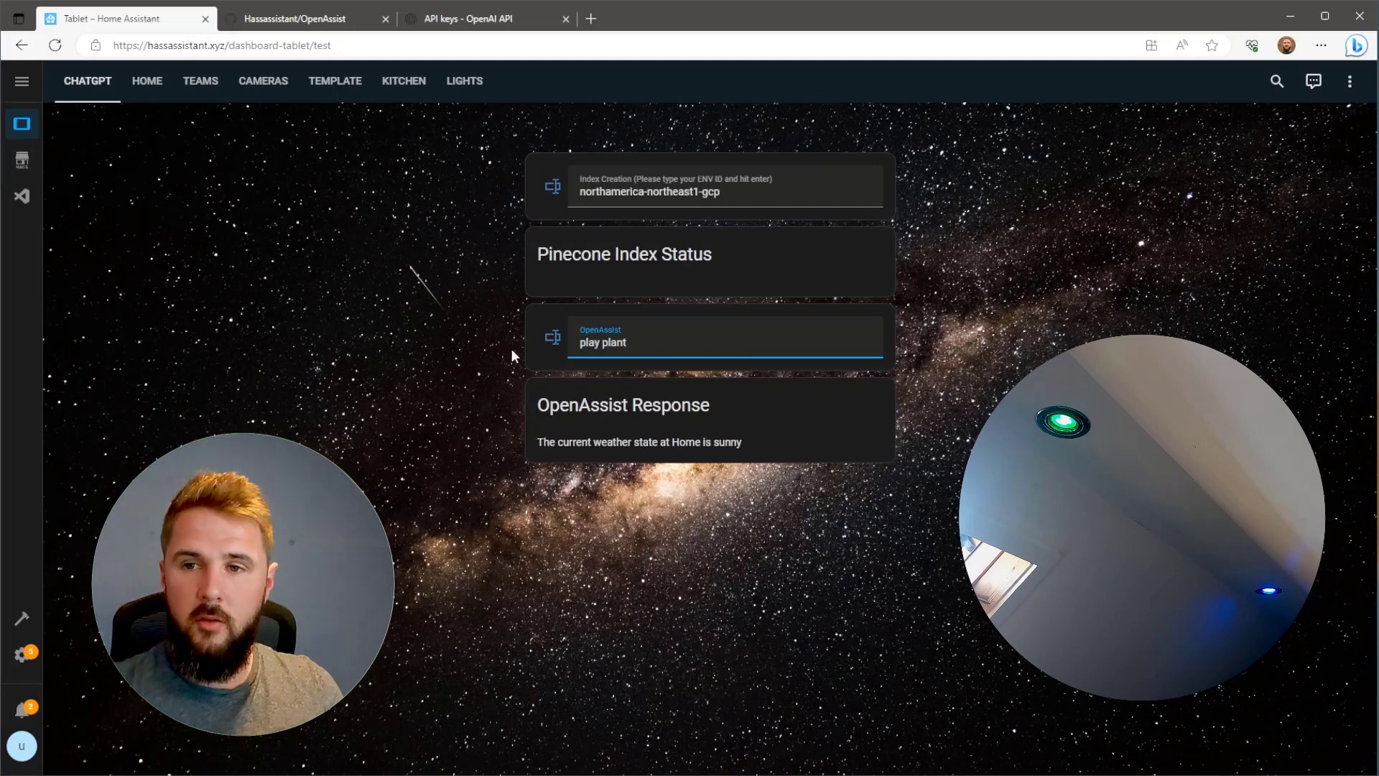
key(BackSpace)
text(et rock on)
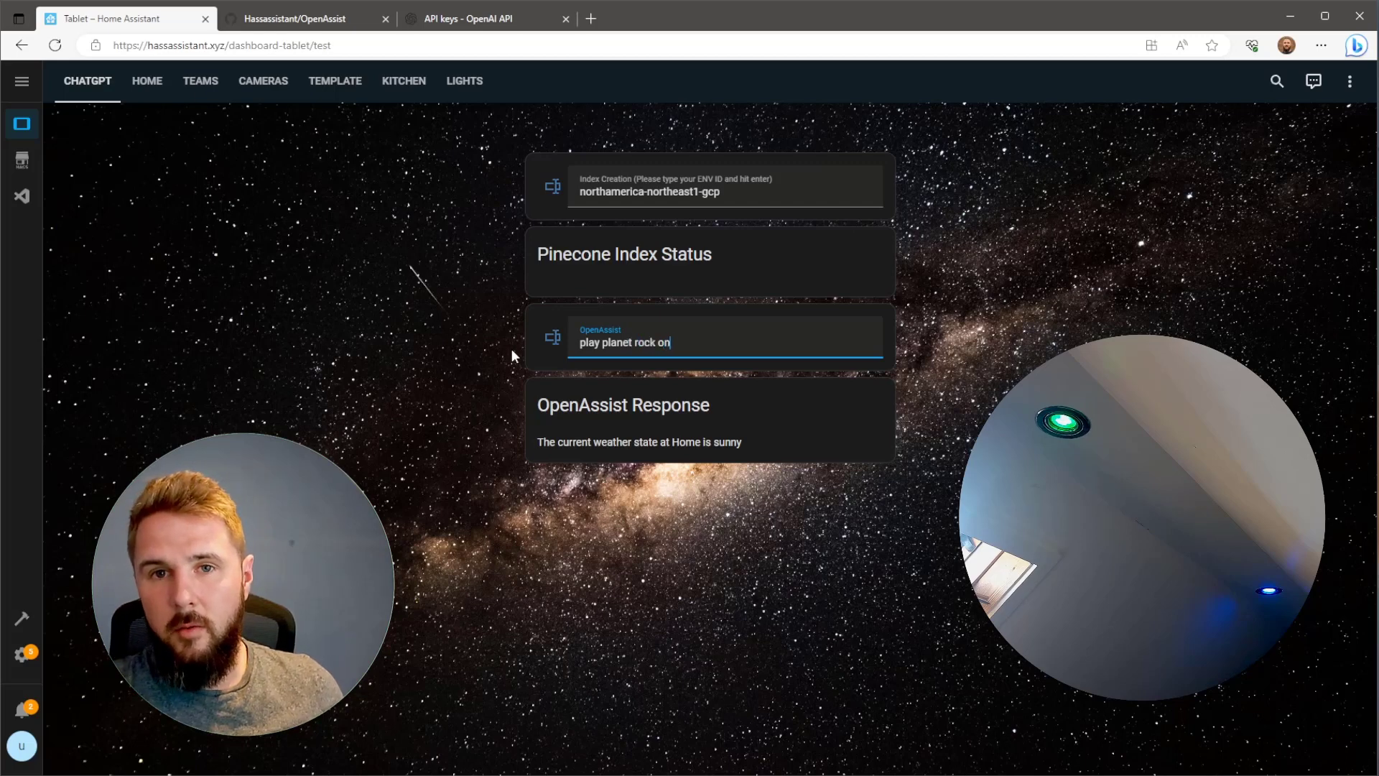
text( my loft echo)
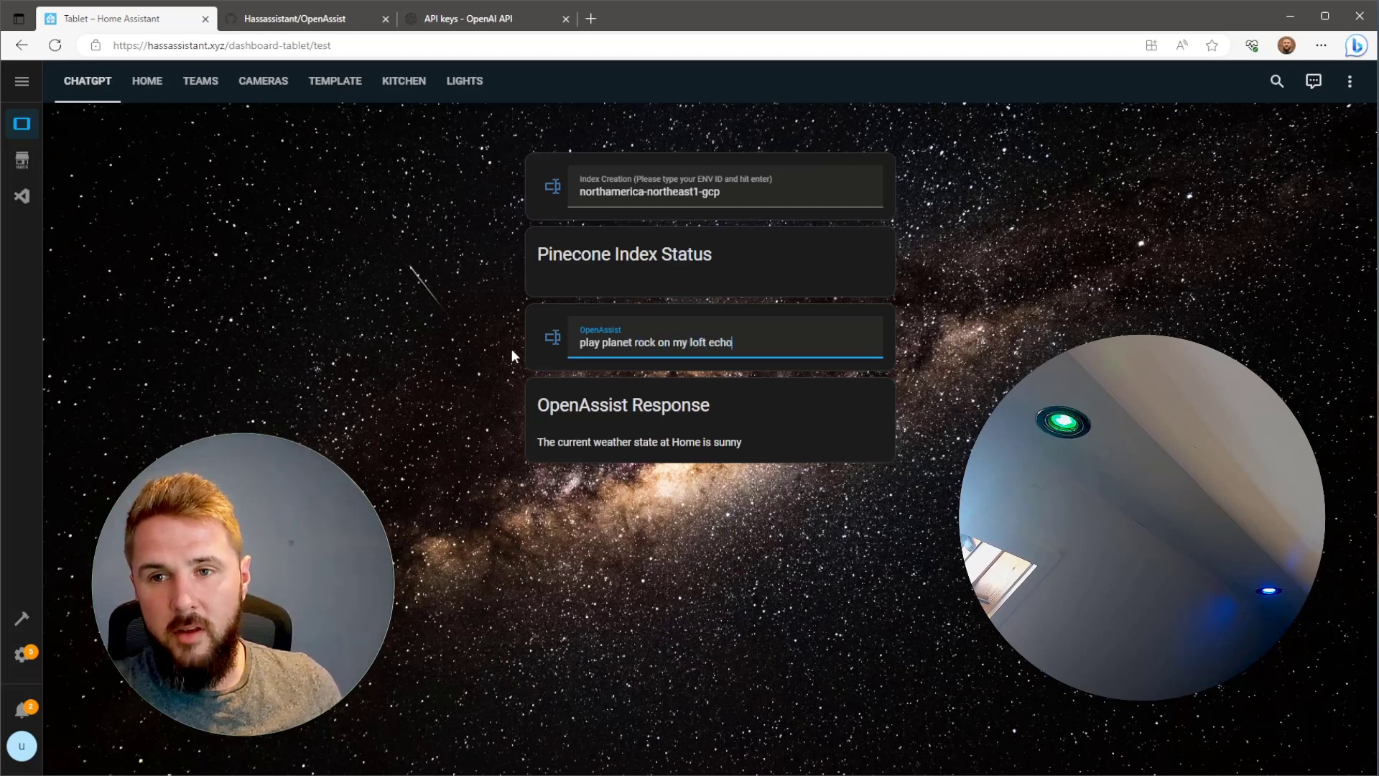
key(Return)
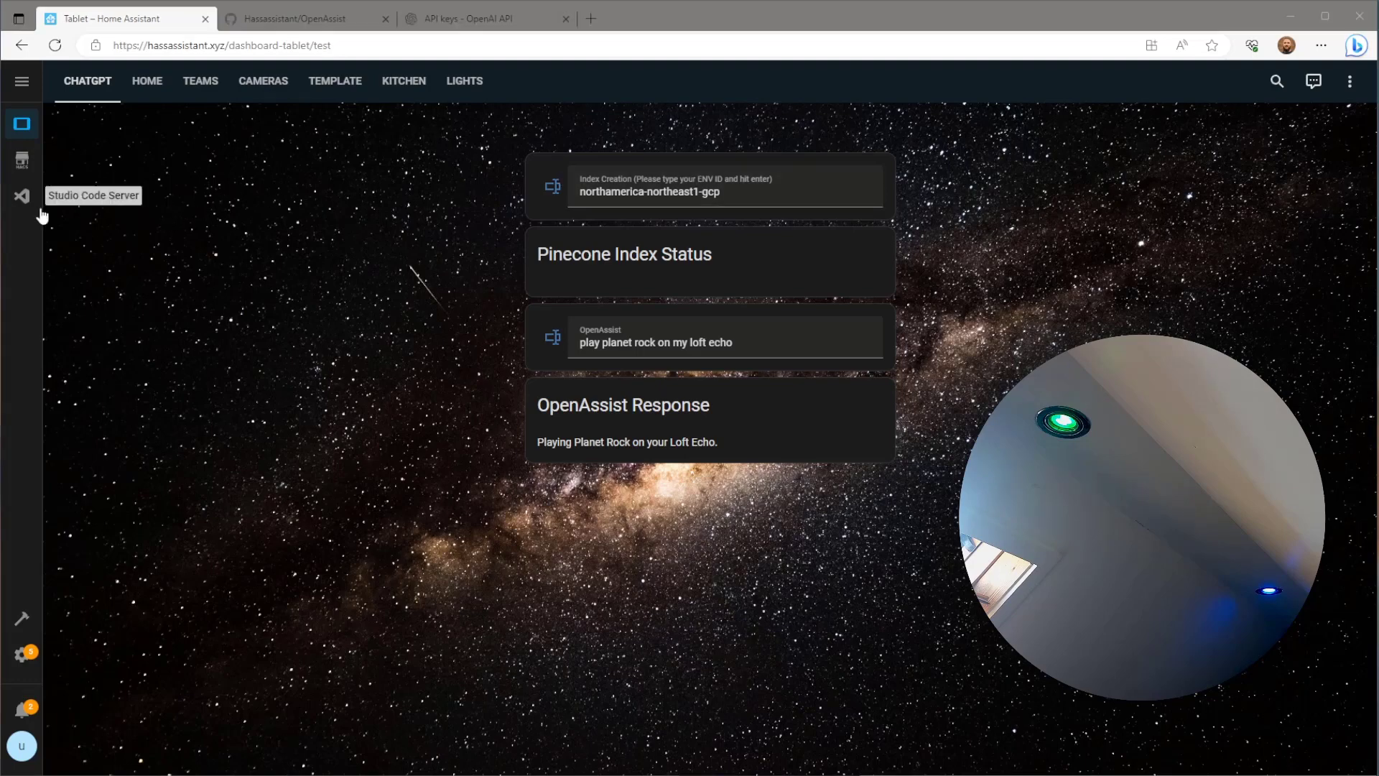
- Open custom_components/openassist/sensor.py in Studio Code Server and scroll to the Planet Rock and multi-action prompt examples
click(23, 197)
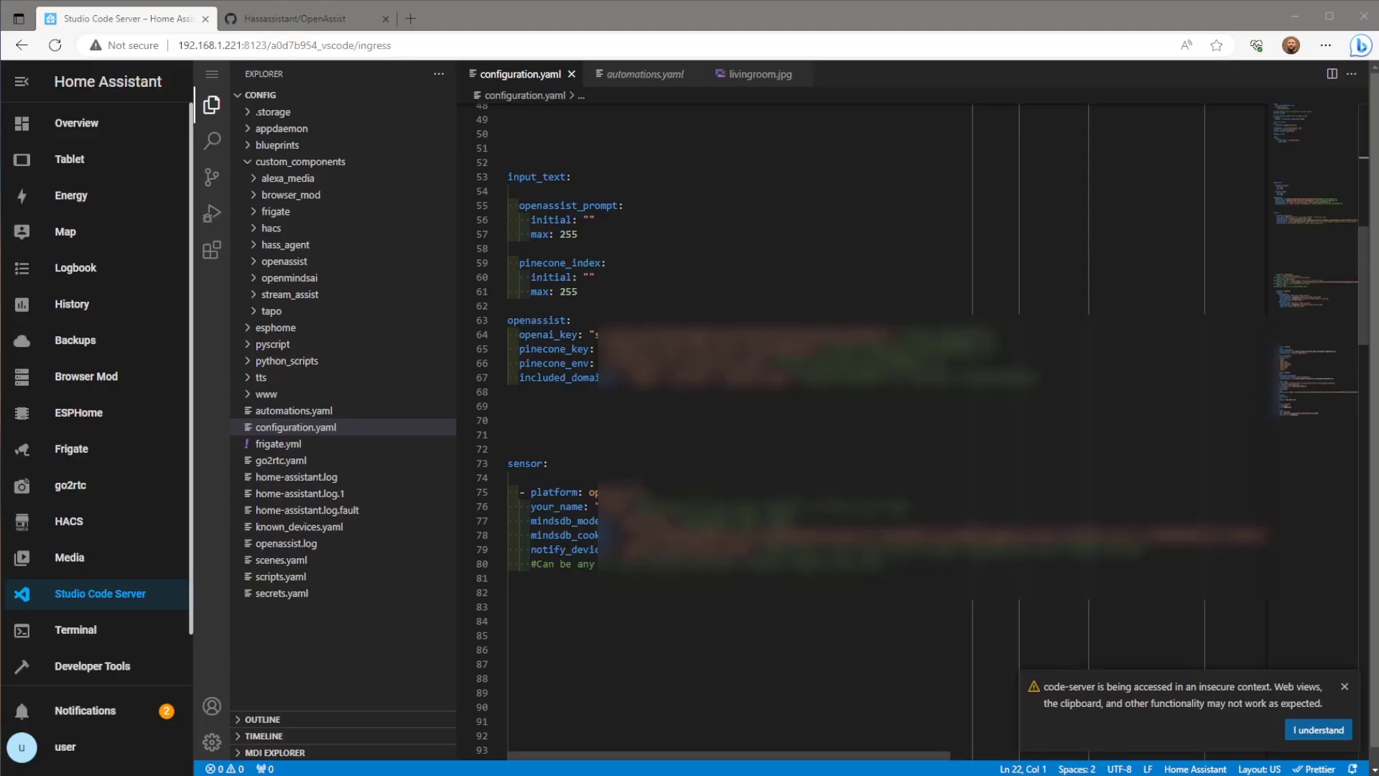
click(288, 266)
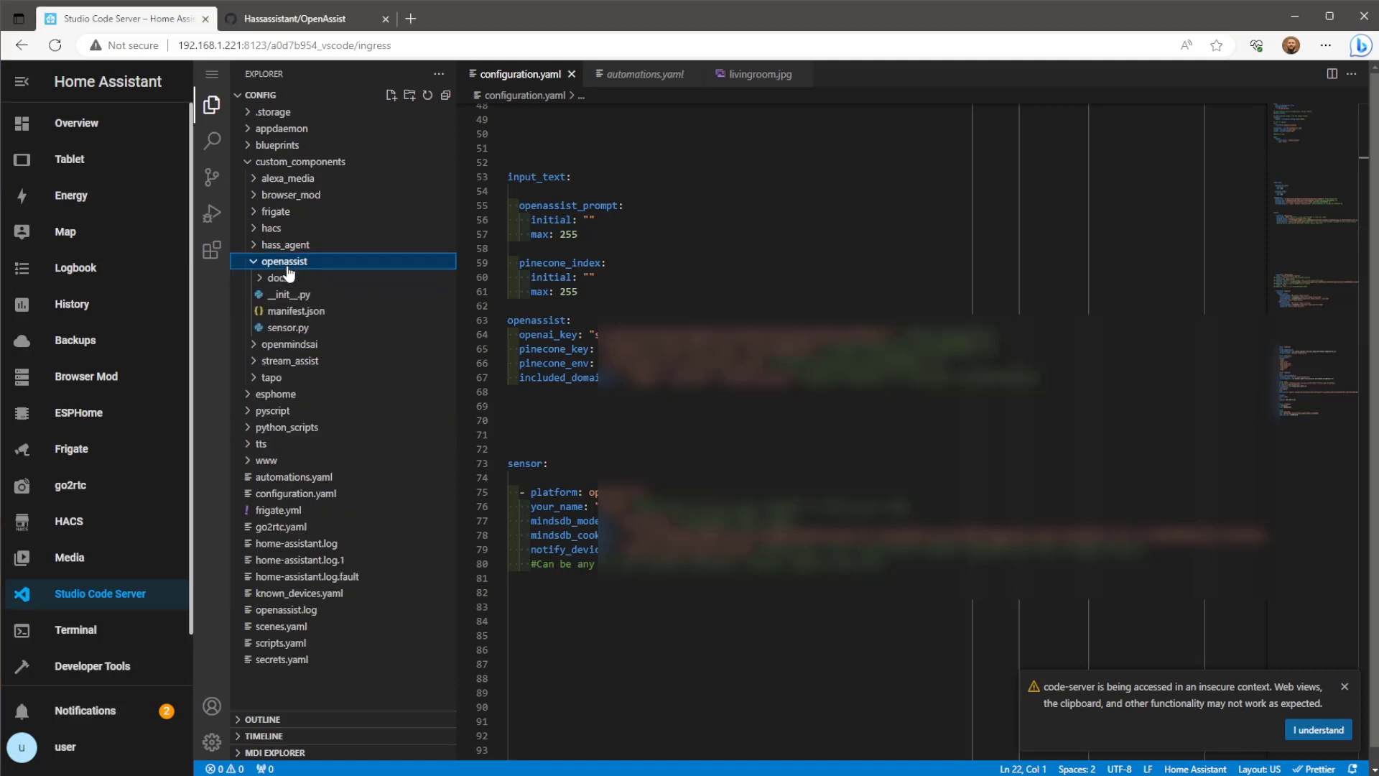
click(309, 330)
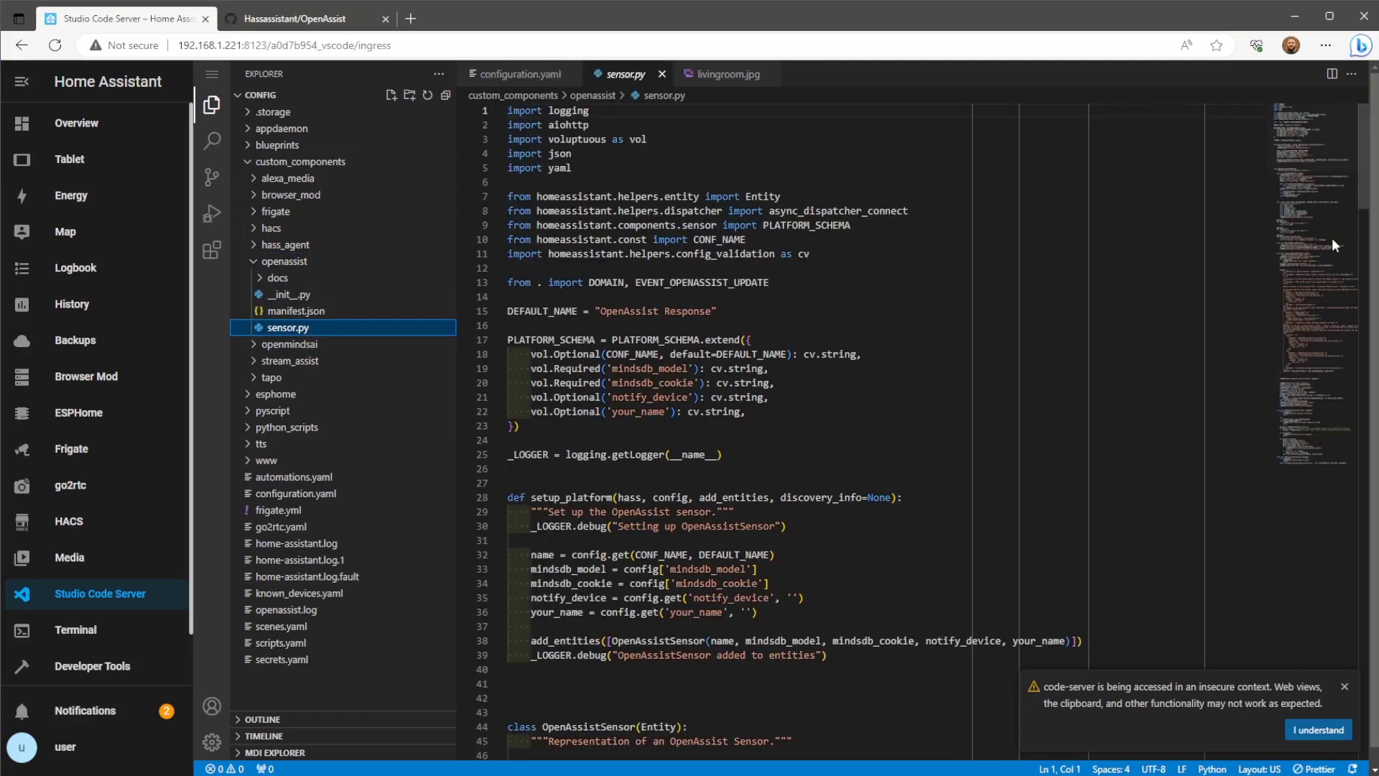
drag(1316, 158, 1318, 305)
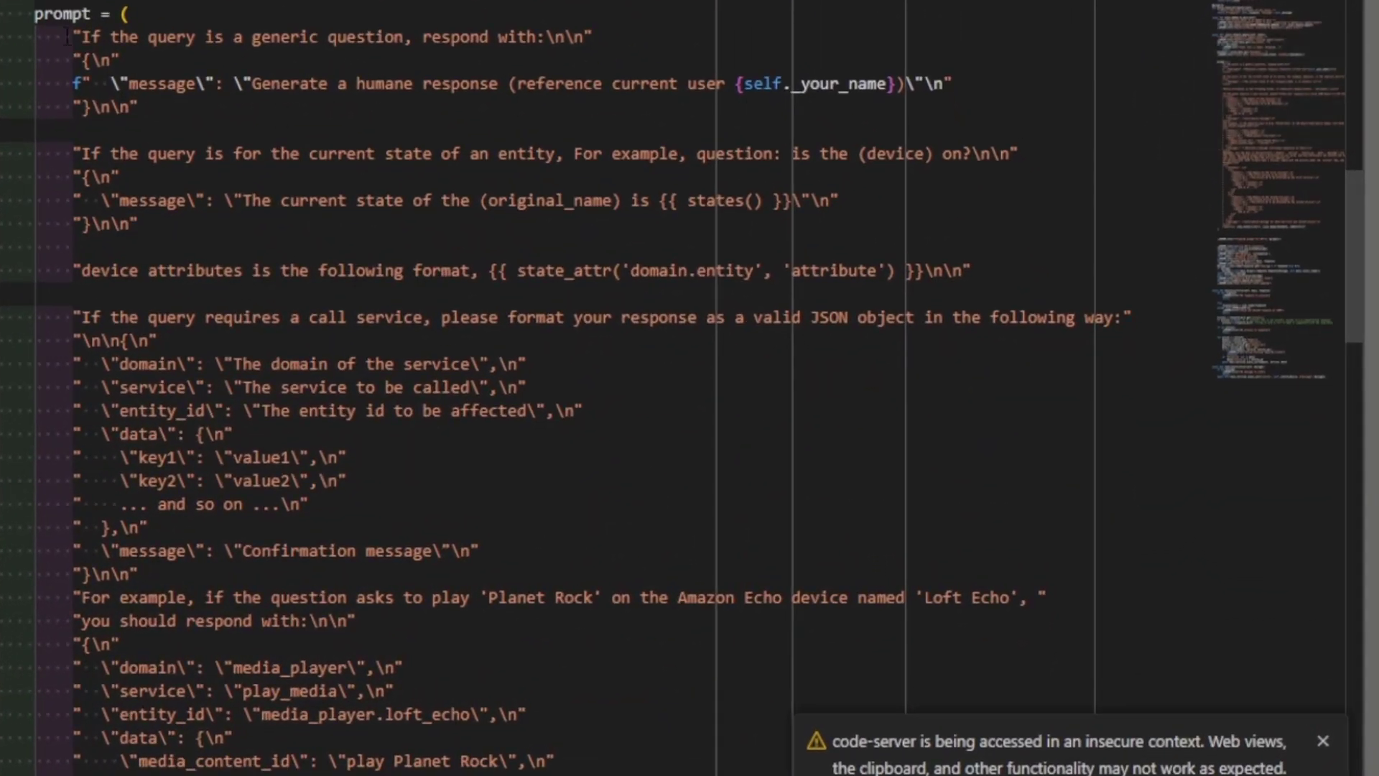
key(shift+Left)
key(shift+Left)
key(shift+Left)
key(shift+Left)
key(shift+Left)
key(shift+Left)
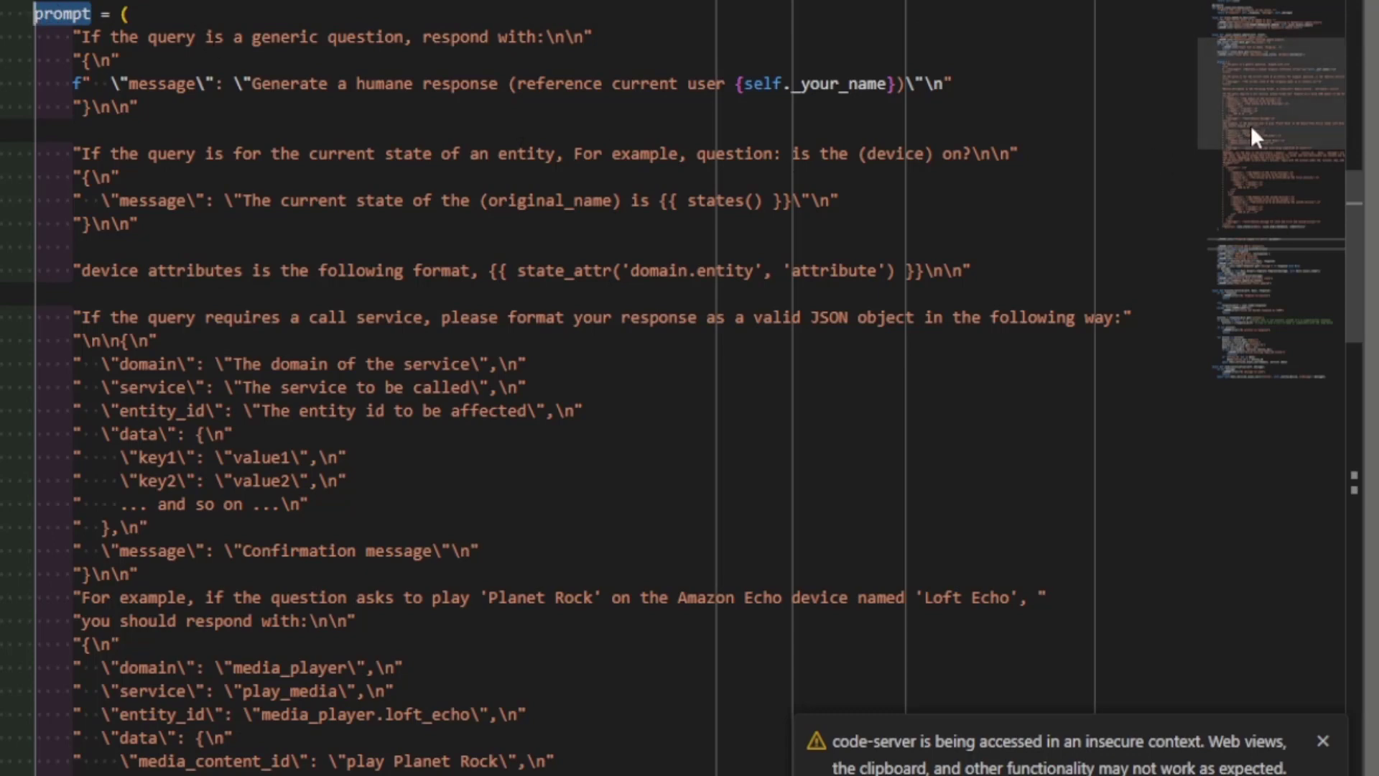
drag(1251, 124, 1273, 173)
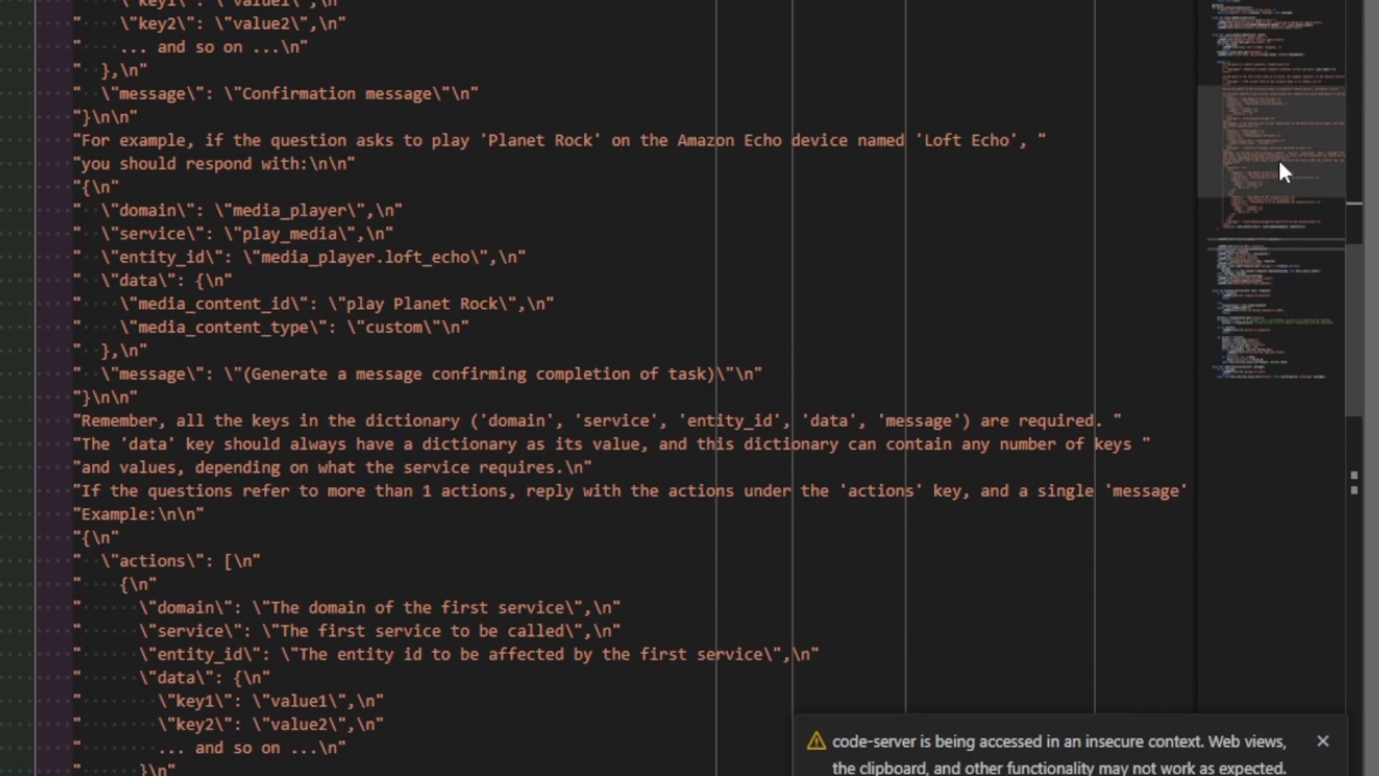
drag(1272, 154, 1290, 191)
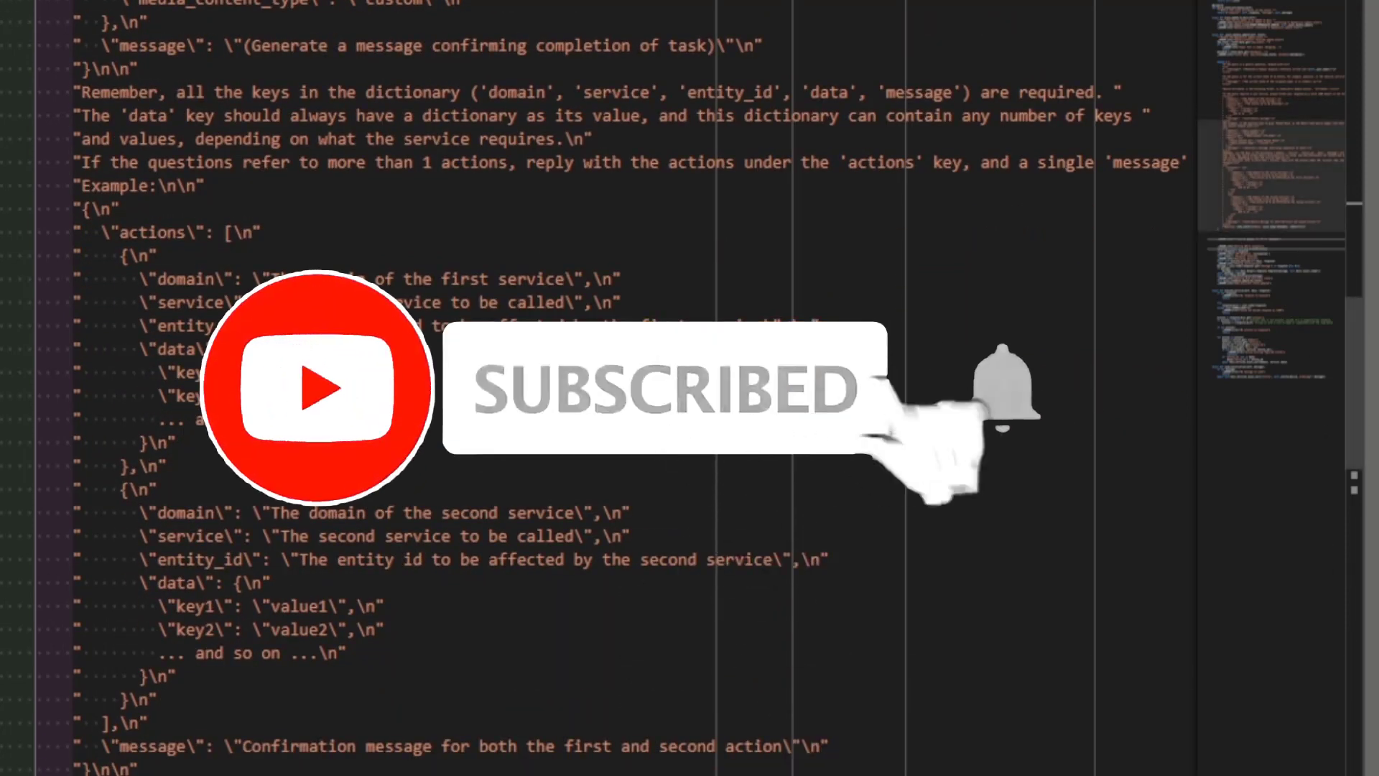